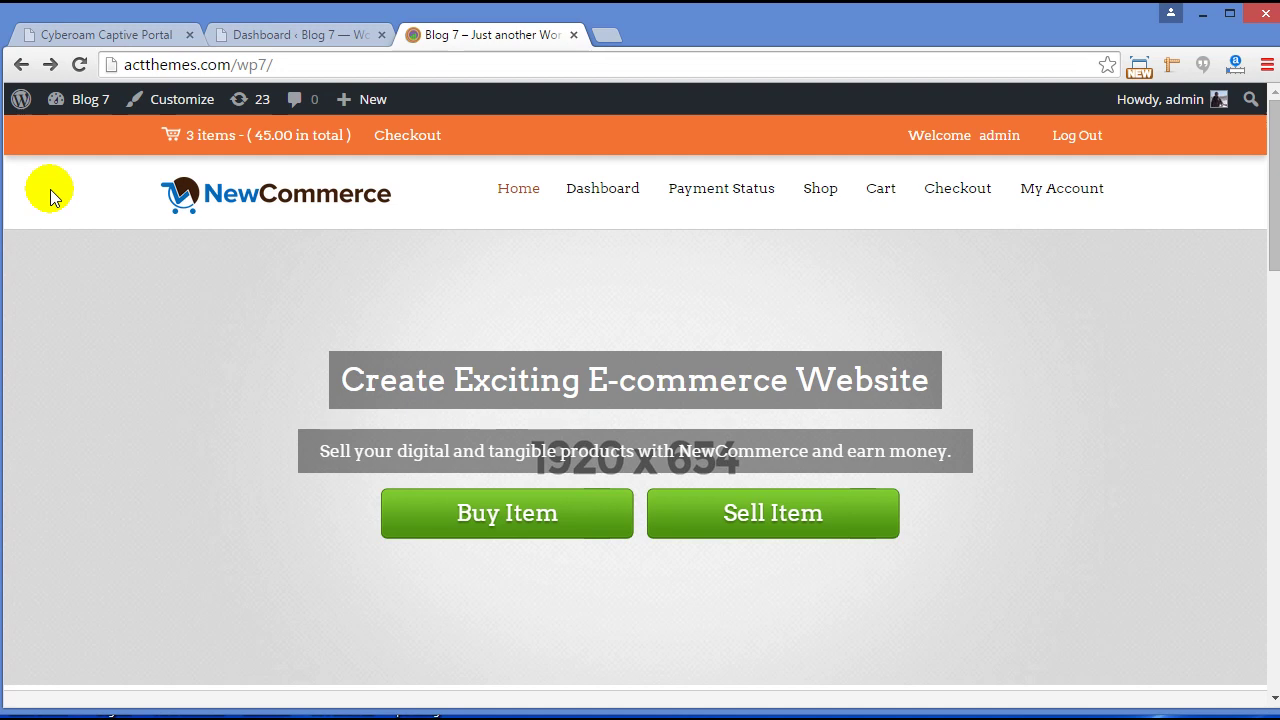
- Look over the site's home page, and open the NewCommerce Suite theme options in the WordPress dashboard
scroll(52, 195, "down", 15)
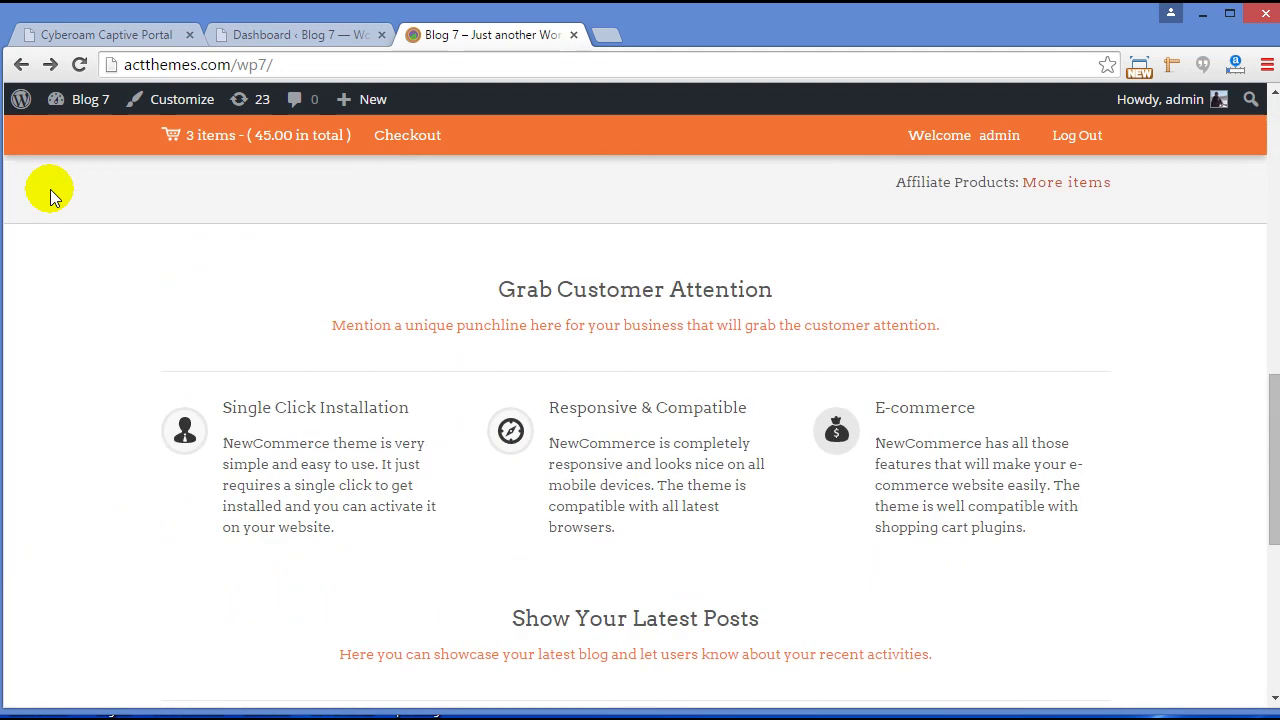
scroll(93, 232, "up", 10)
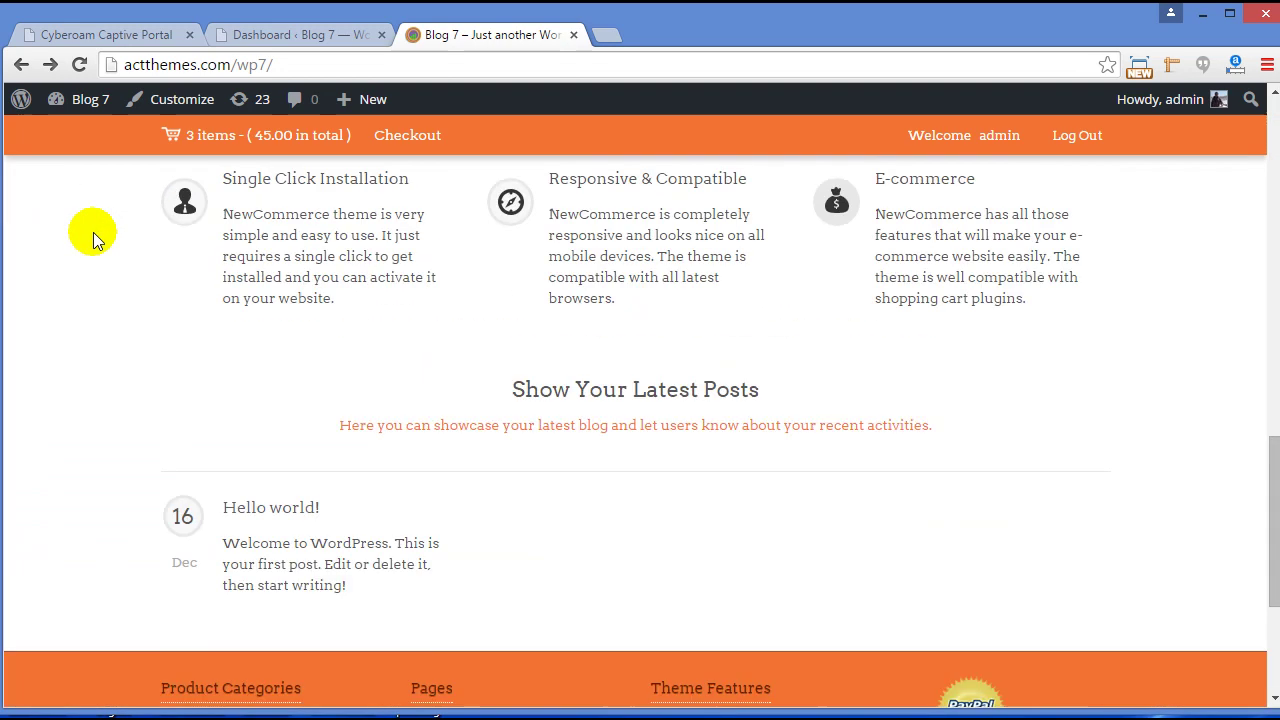
scroll(93, 232, "up", 5)
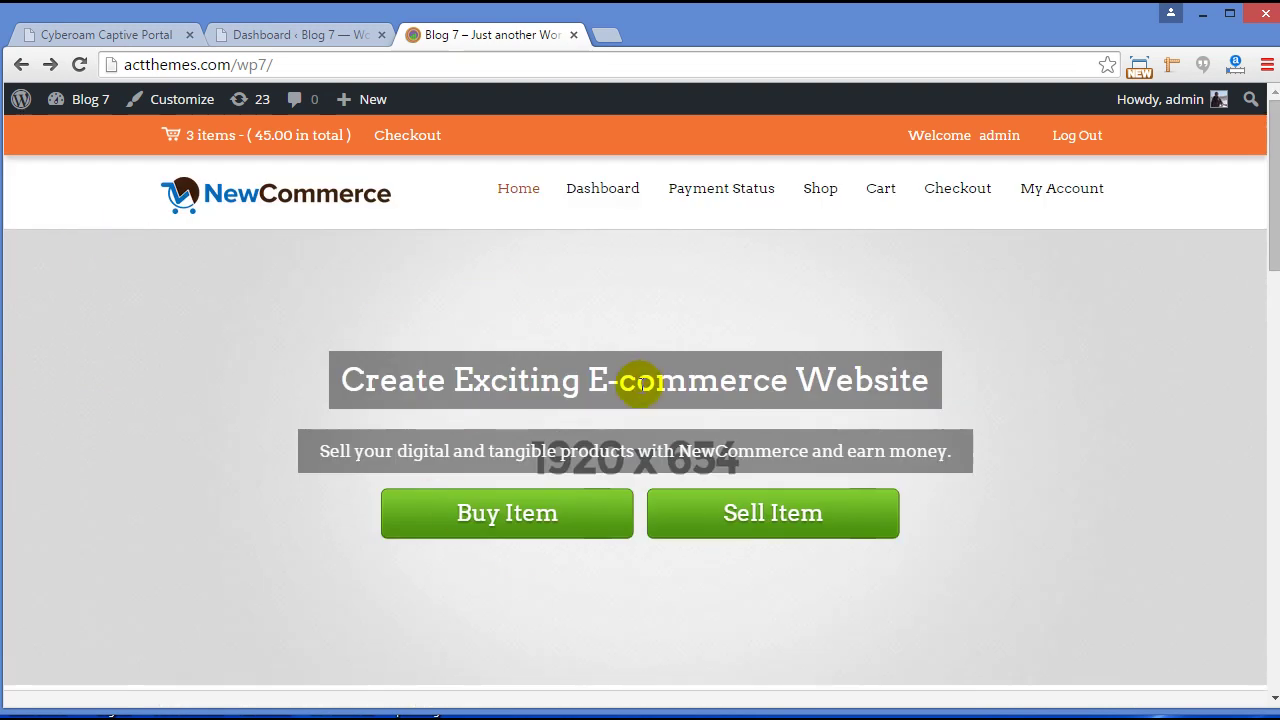
left_click(298, 35)
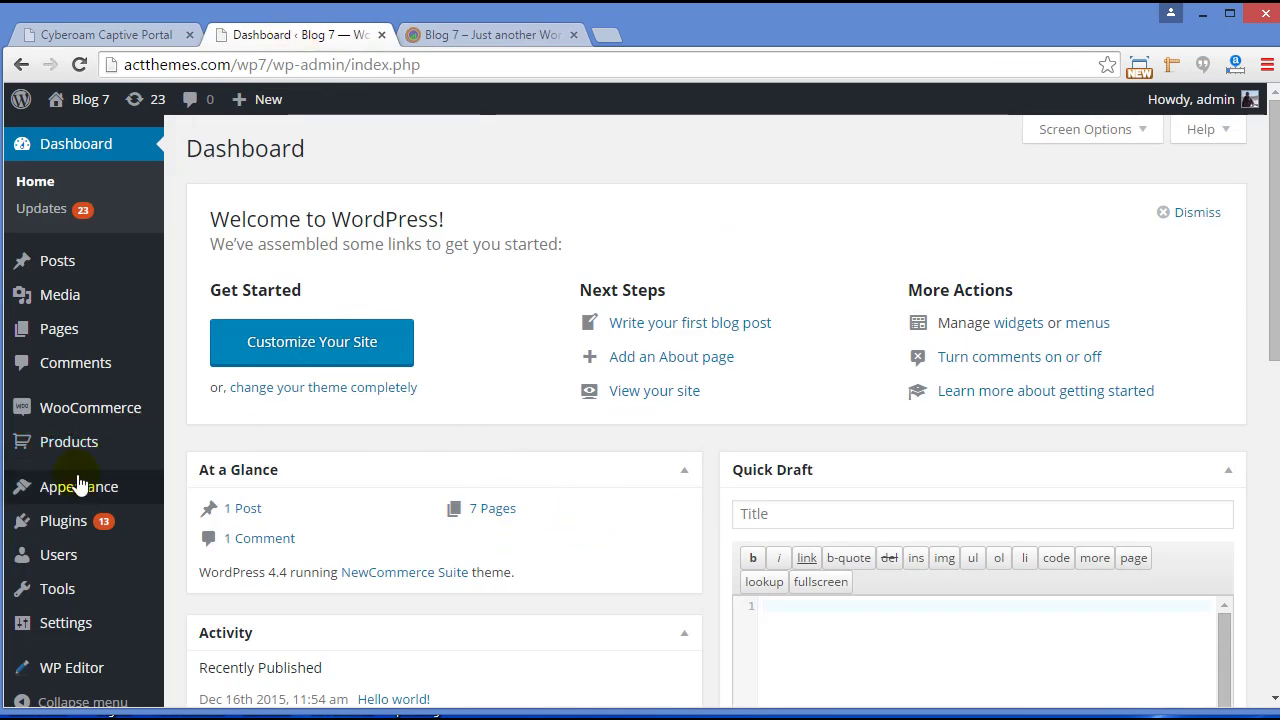
mouse_move(82, 492)
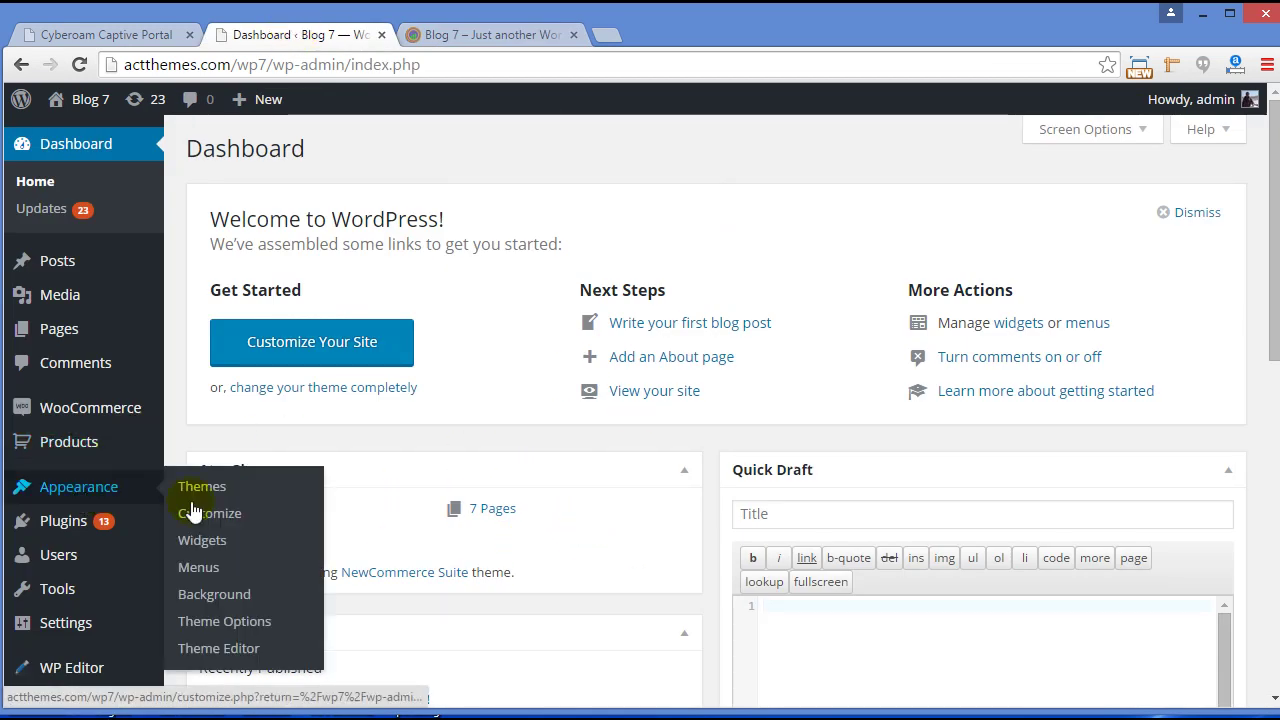
left_click(257, 624)
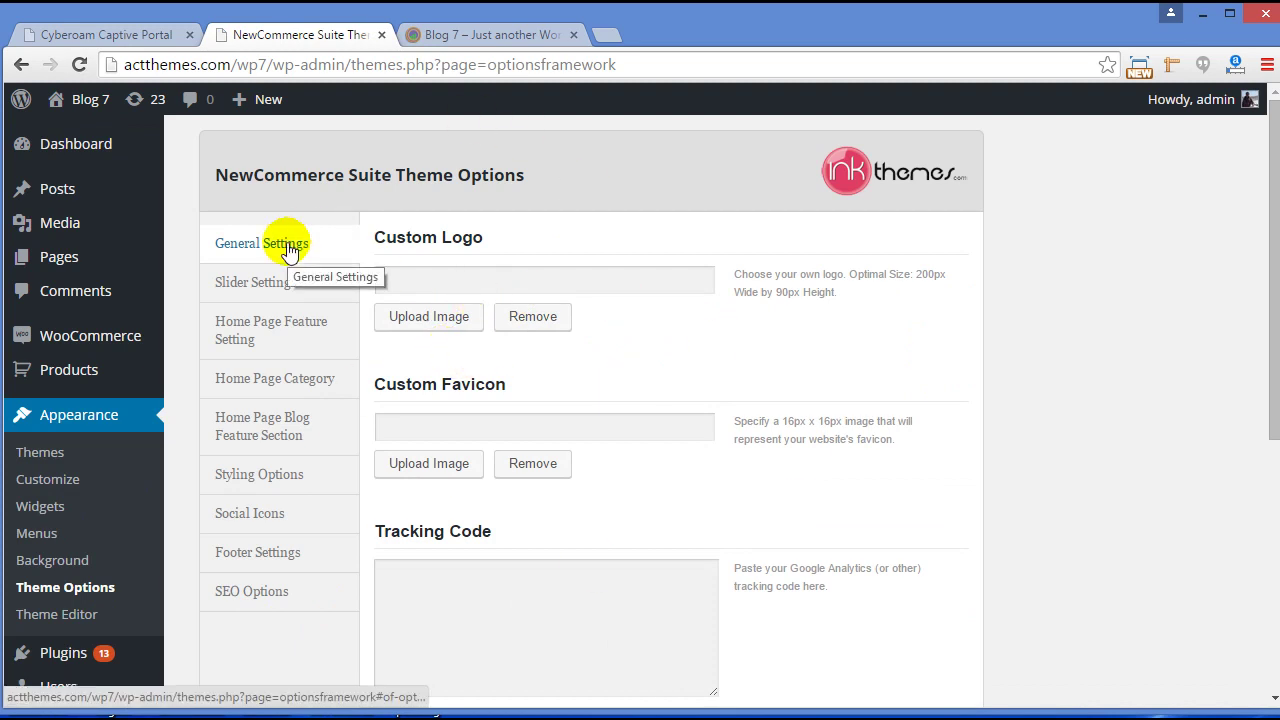
- Upload the "logo" image from the NewCommerce Theme option images folder as the custom logo
left_click(448, 318)
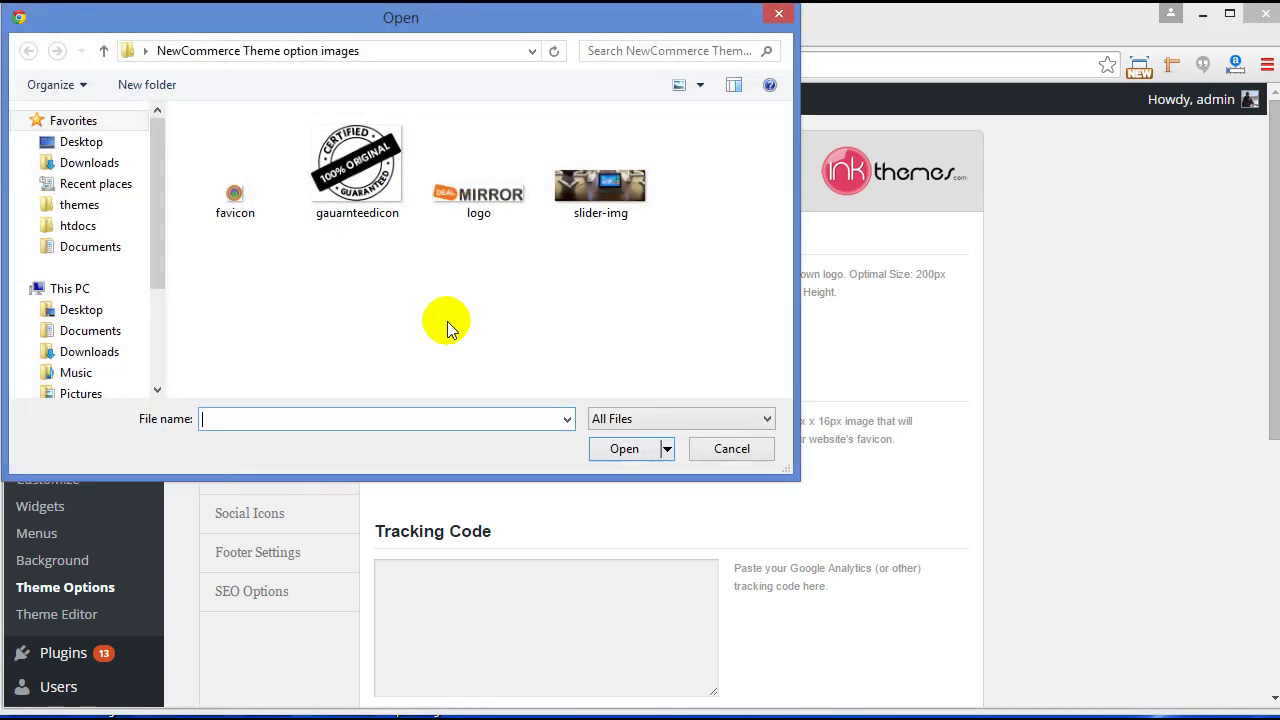
left_click(481, 195)
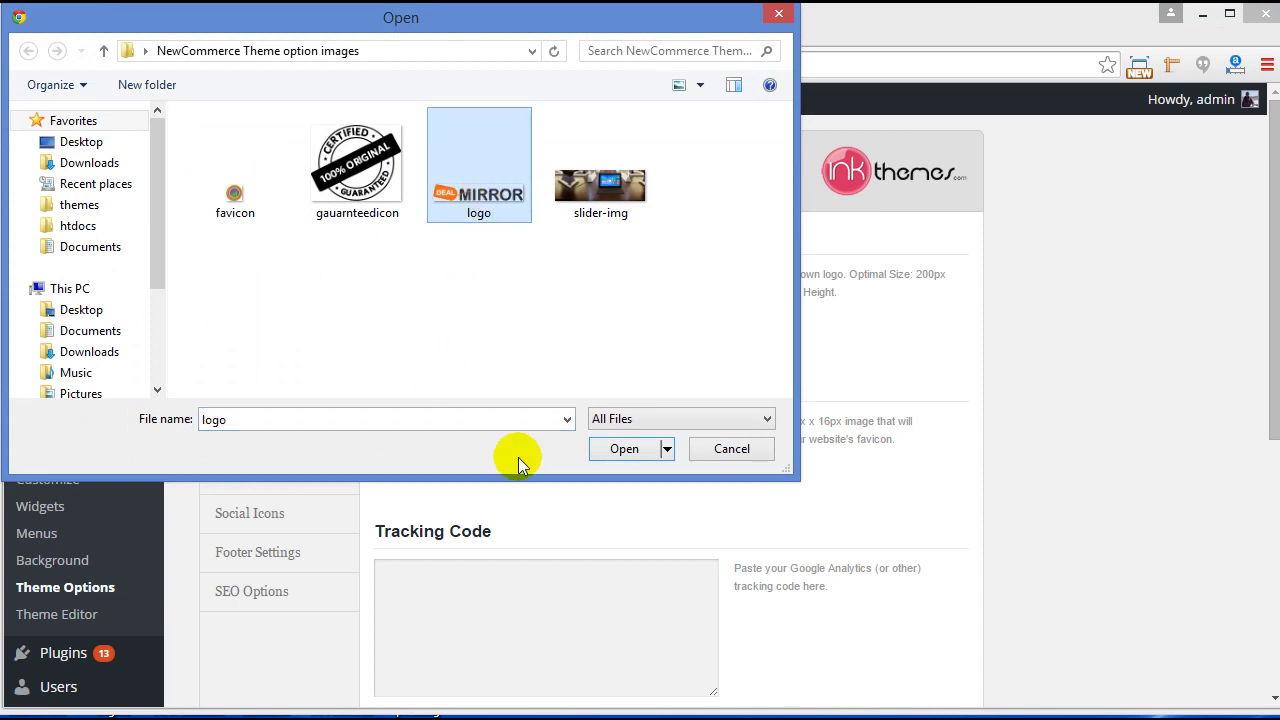
left_click(620, 450)
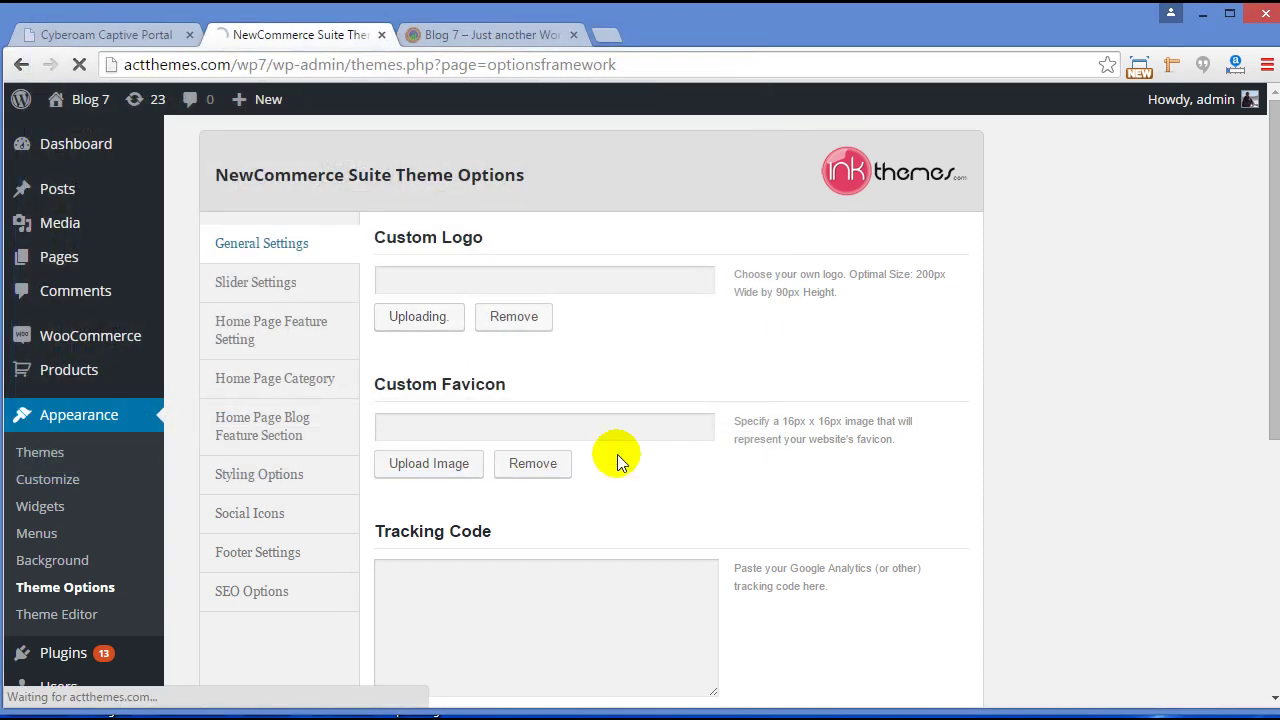
- Upload the "favicon" image from the NewCommerce Theme option images folder as the custom favicon
scroll(717, 376, "down", 2)
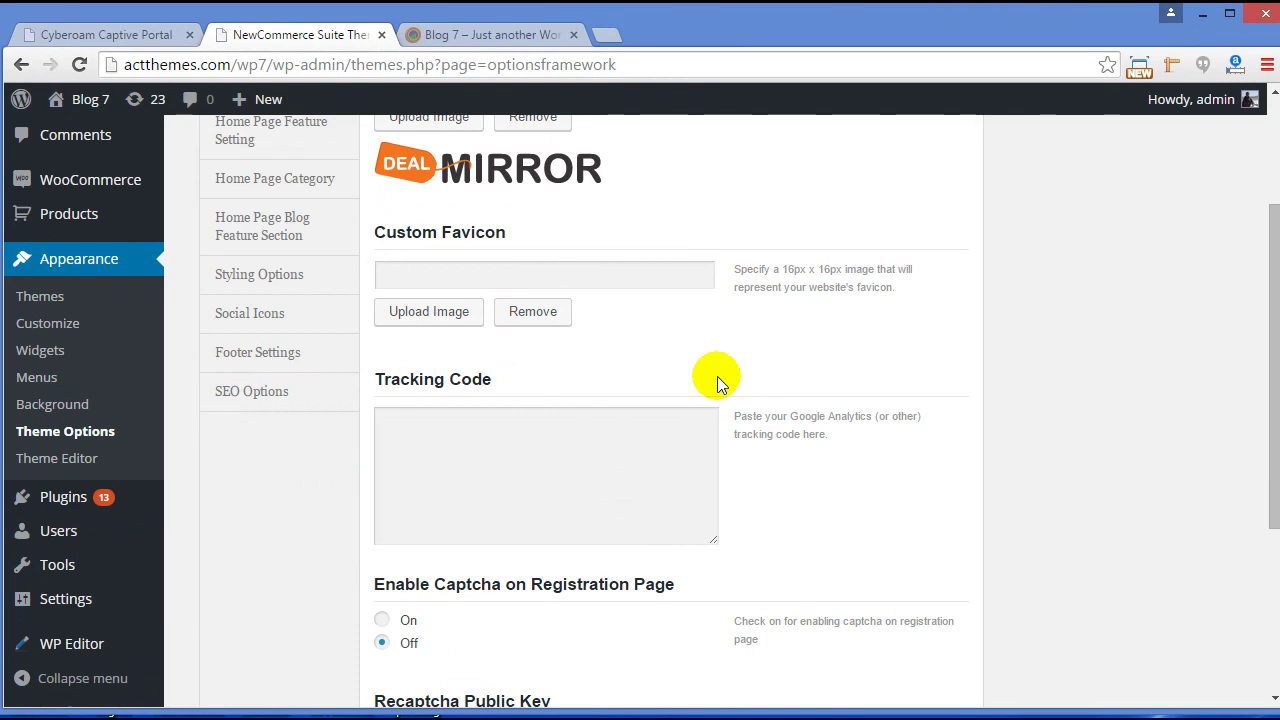
left_click(420, 314)
left_click(235, 170)
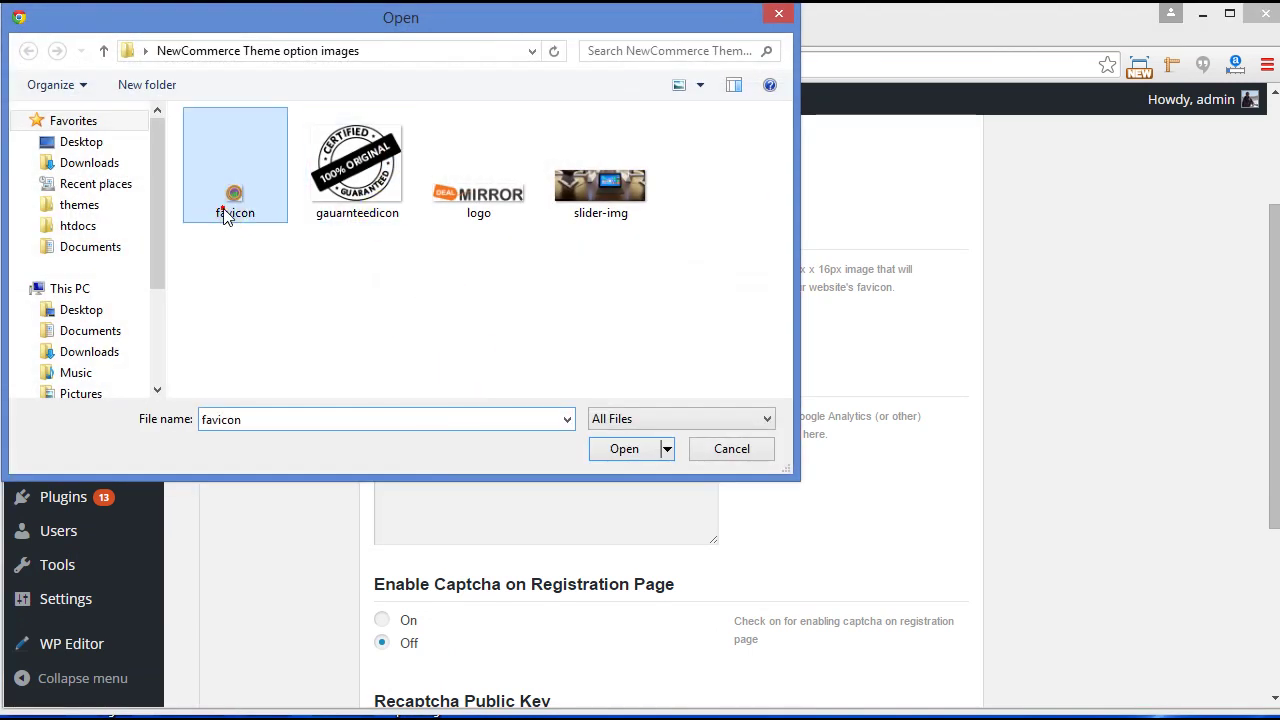
left_click(624, 449)
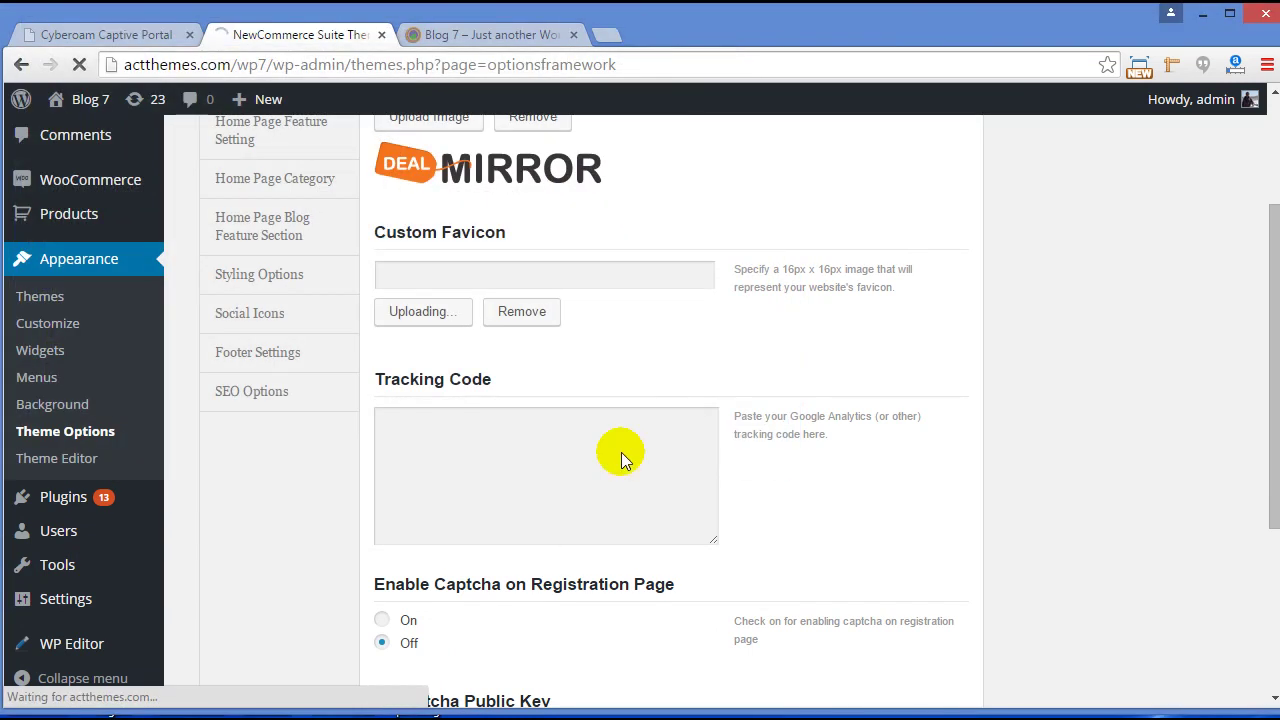
- Turn on the captcha for the registration page and save all changes to the general settings
scroll(621, 456, "down", 2)
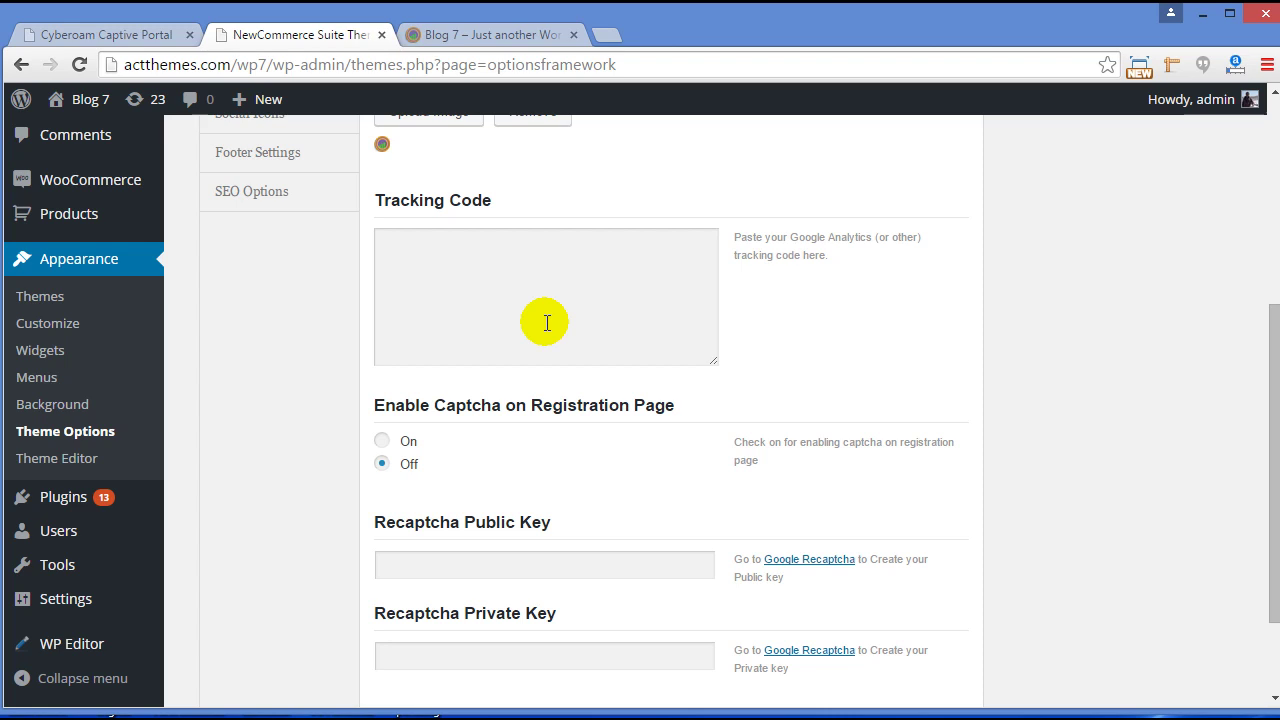
scroll(586, 400, "down", 1)
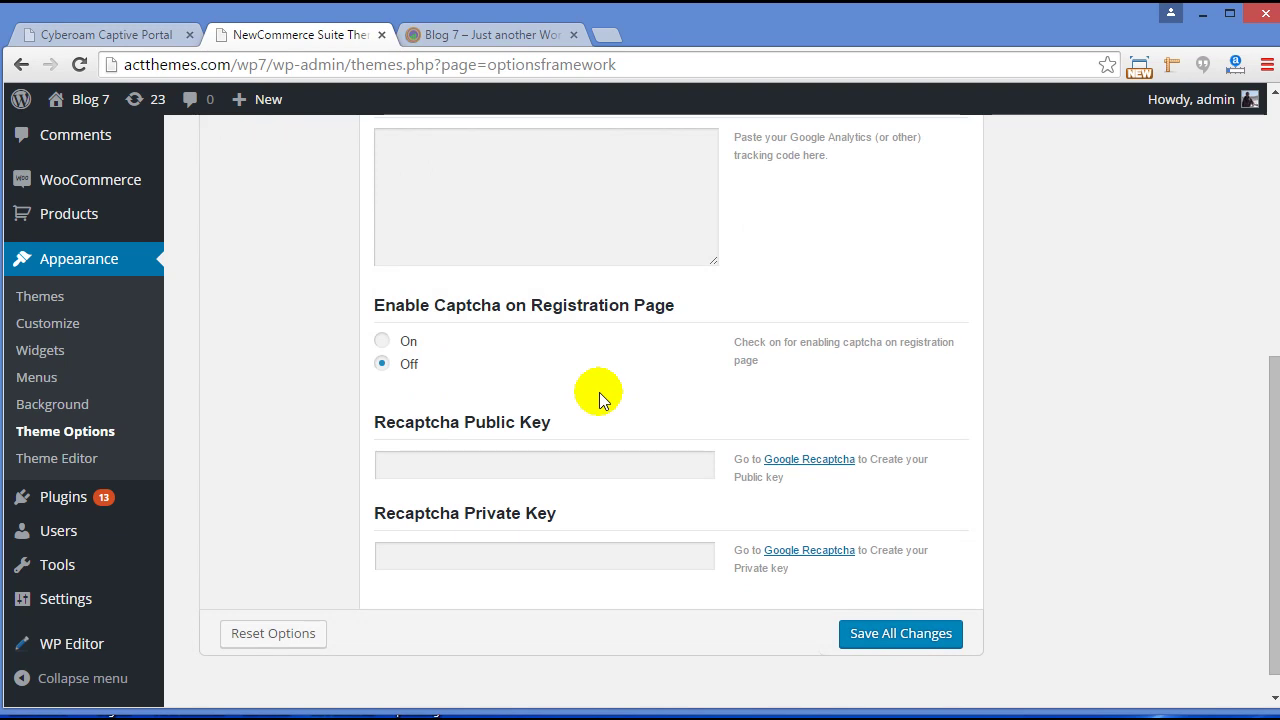
left_click(382, 341)
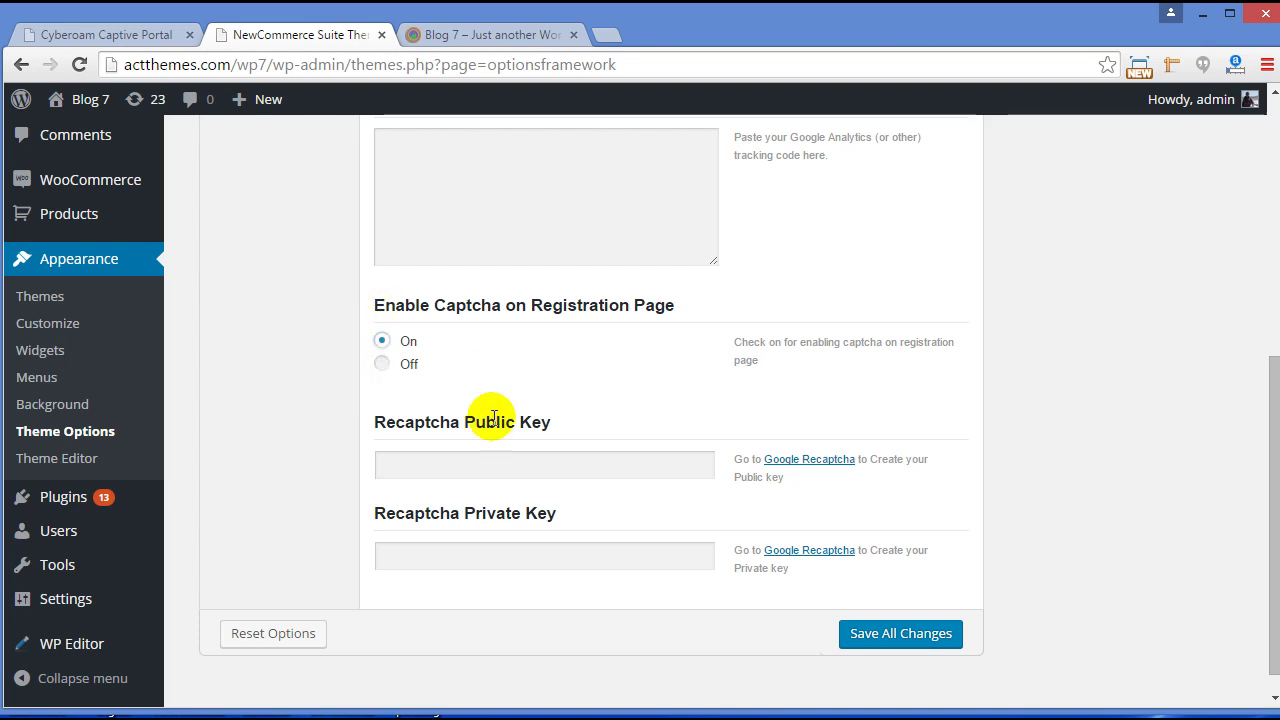
scroll(575, 366, "down", 1)
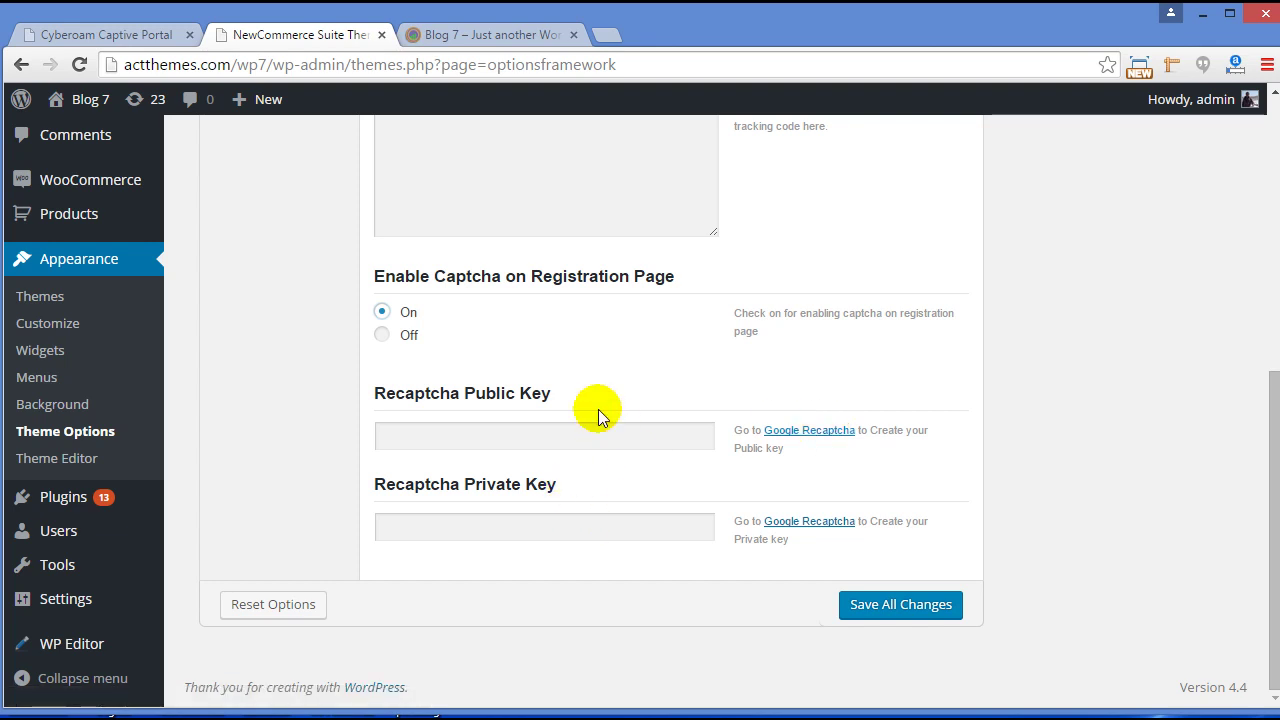
left_click(895, 611)
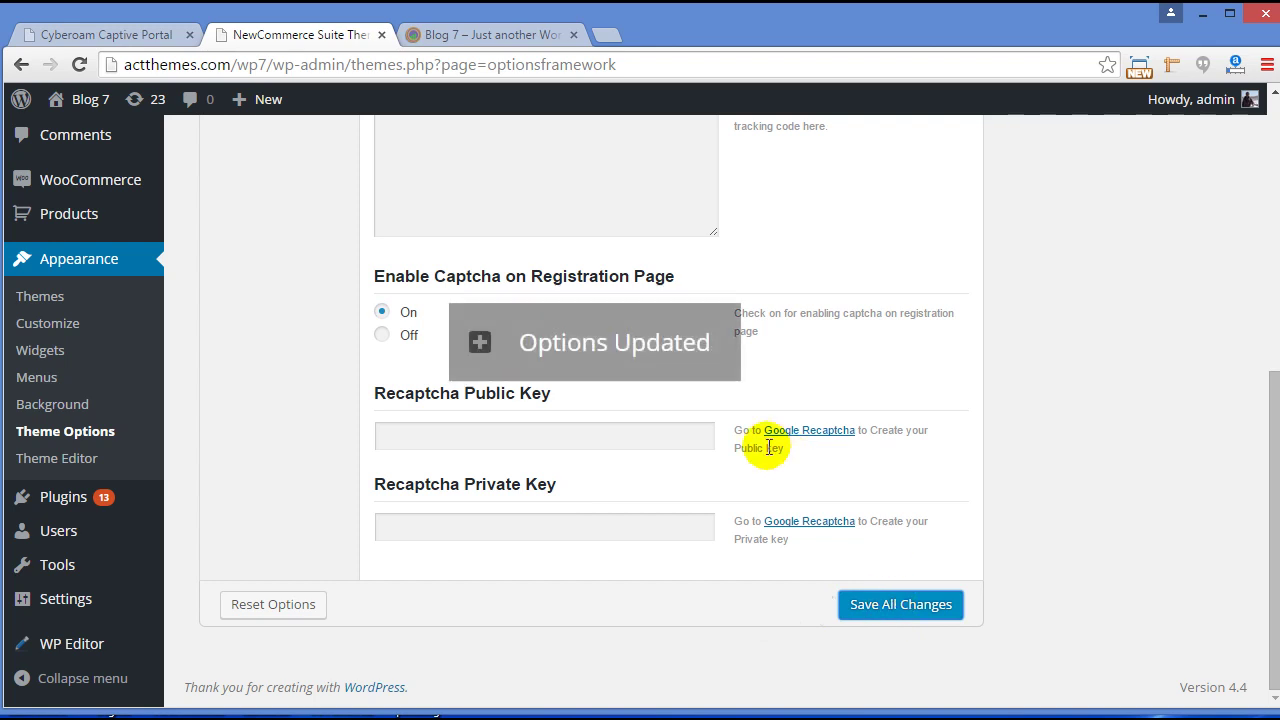
- Reload the site's front page to check the header logo
scroll(755, 424, "up", 5)
left_click(440, 34)
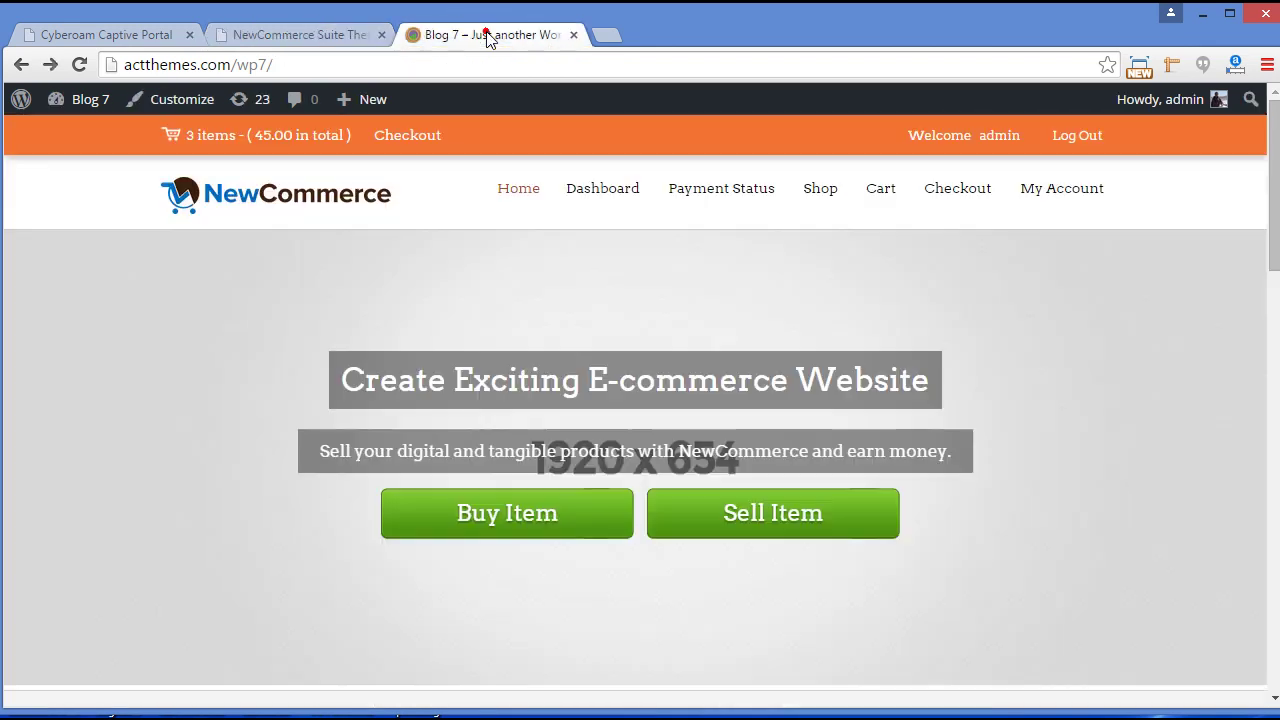
left_click(80, 65)
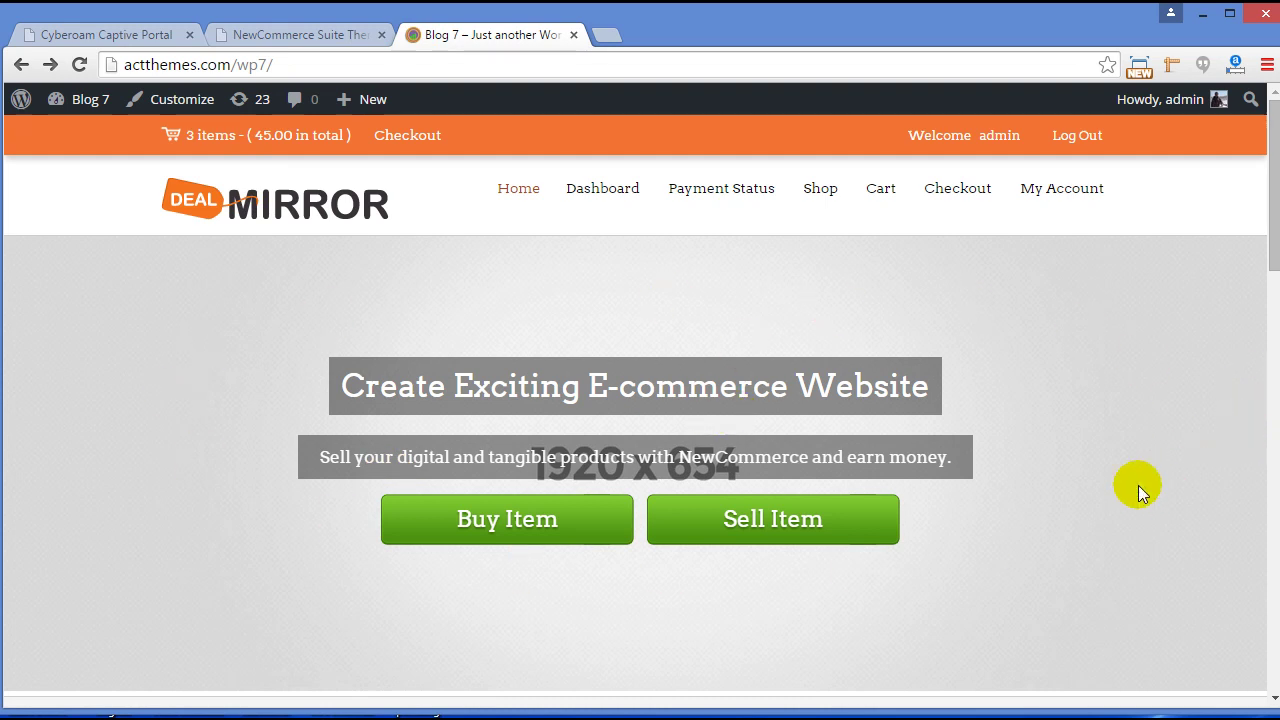
- Upload the "slider-img" image as the First Slider Image in the theme's slider settings
left_click(320, 32)
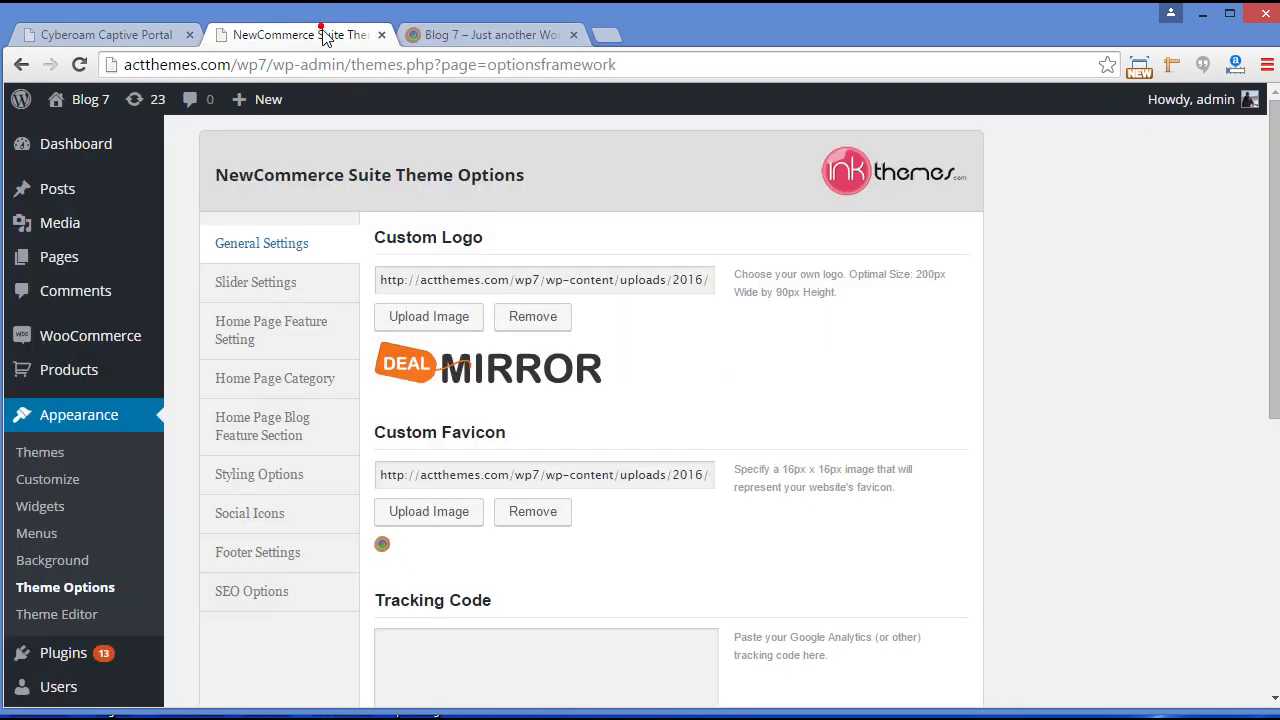
left_click(318, 288)
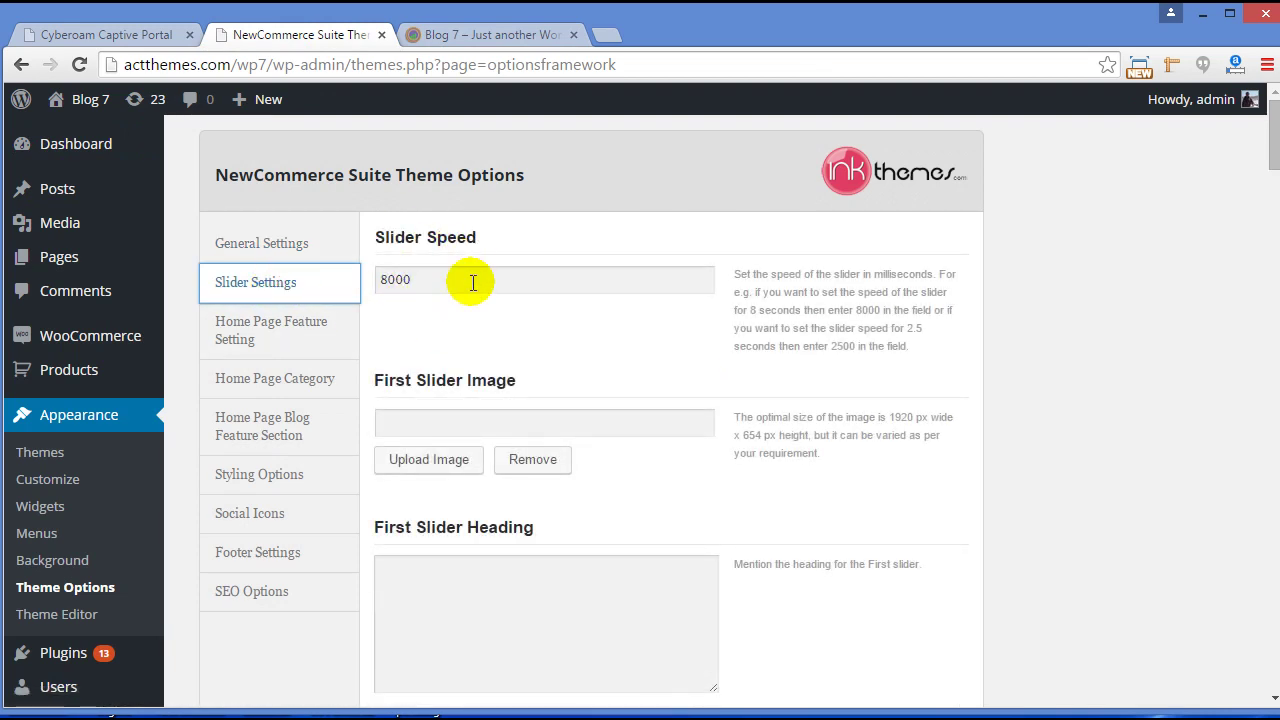
scroll(586, 382, "down", 1)
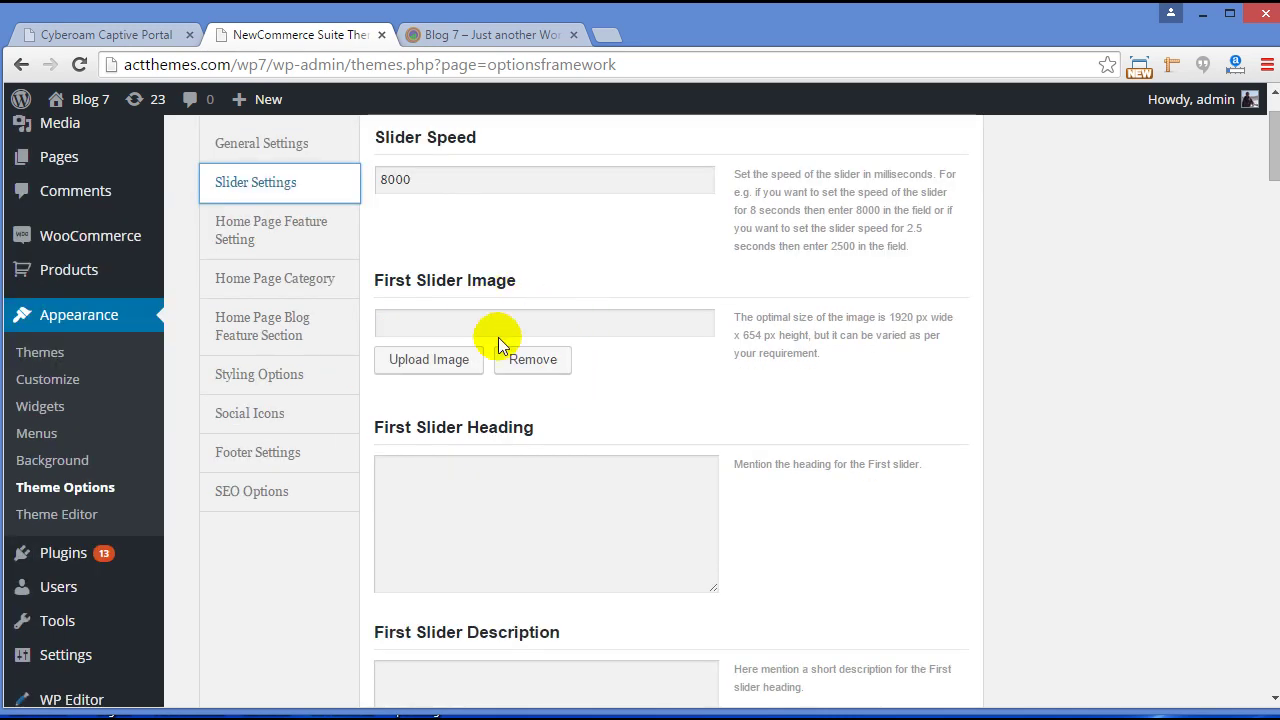
left_click(452, 362)
left_click(637, 206)
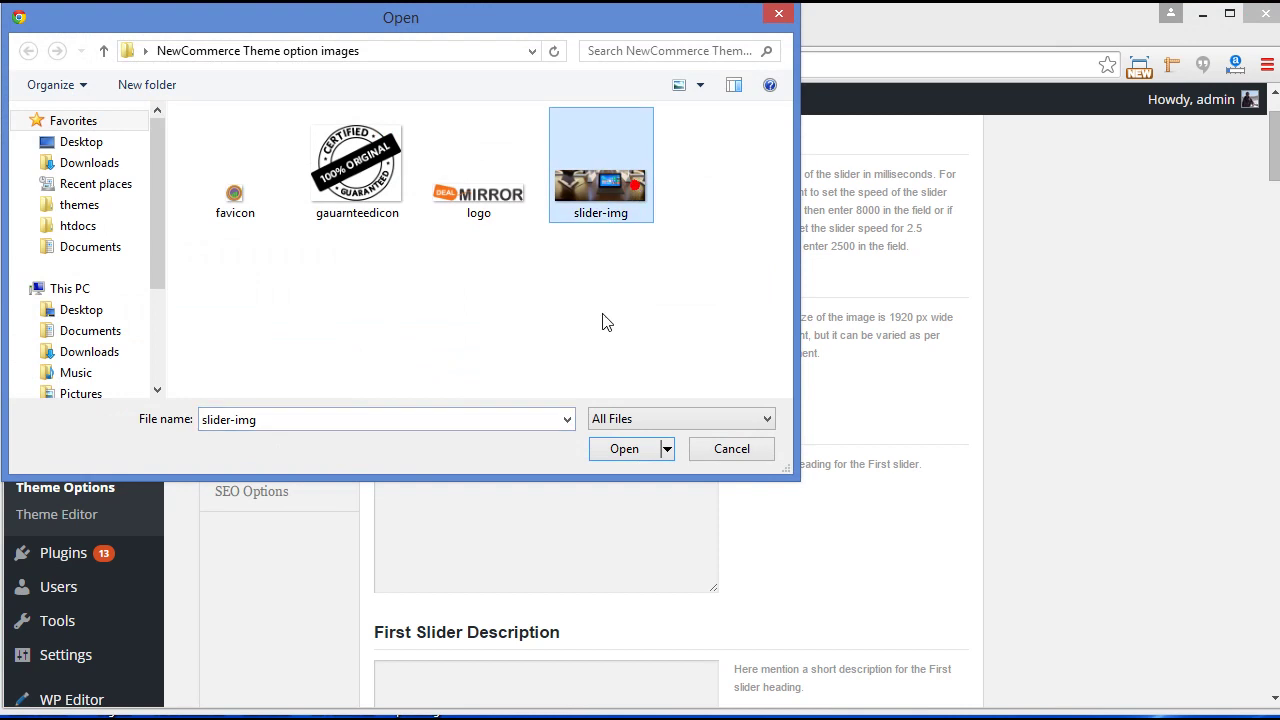
left_click(624, 449)
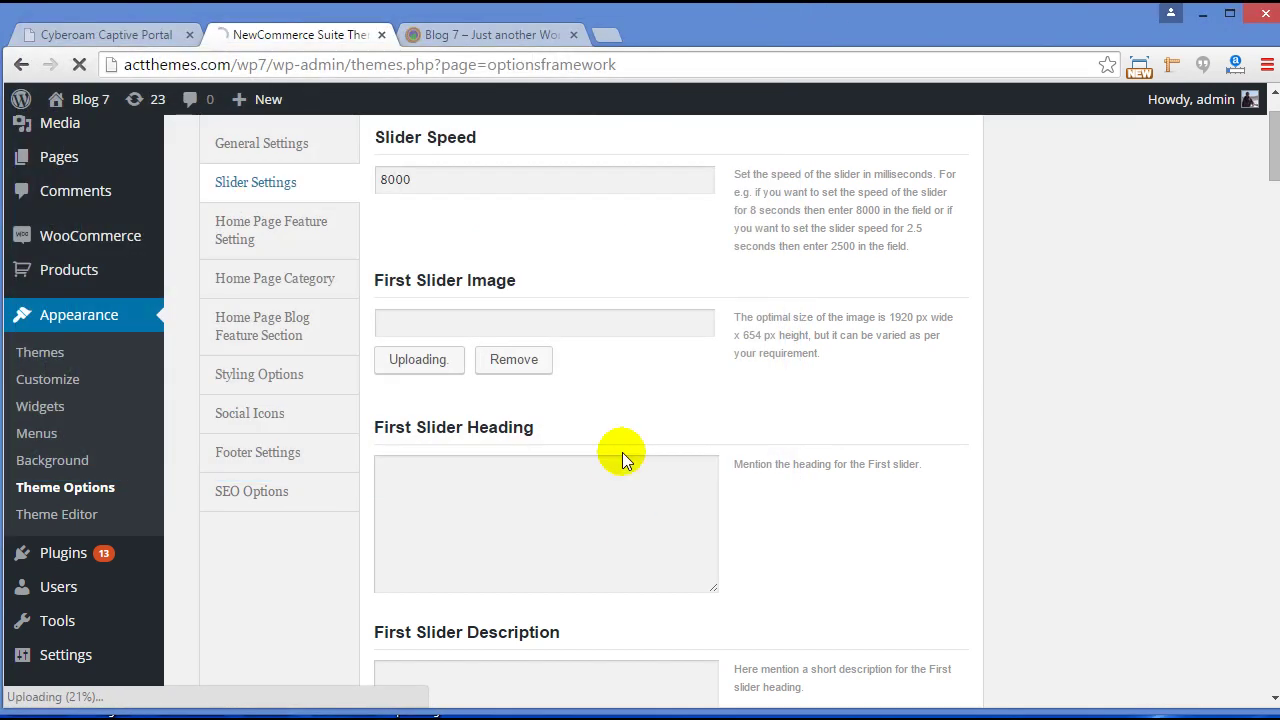
- Set the First Slider Heading to "Create Exciting E-commerce Website", copied from content.txt in Notepad++
left_click(530, 521)
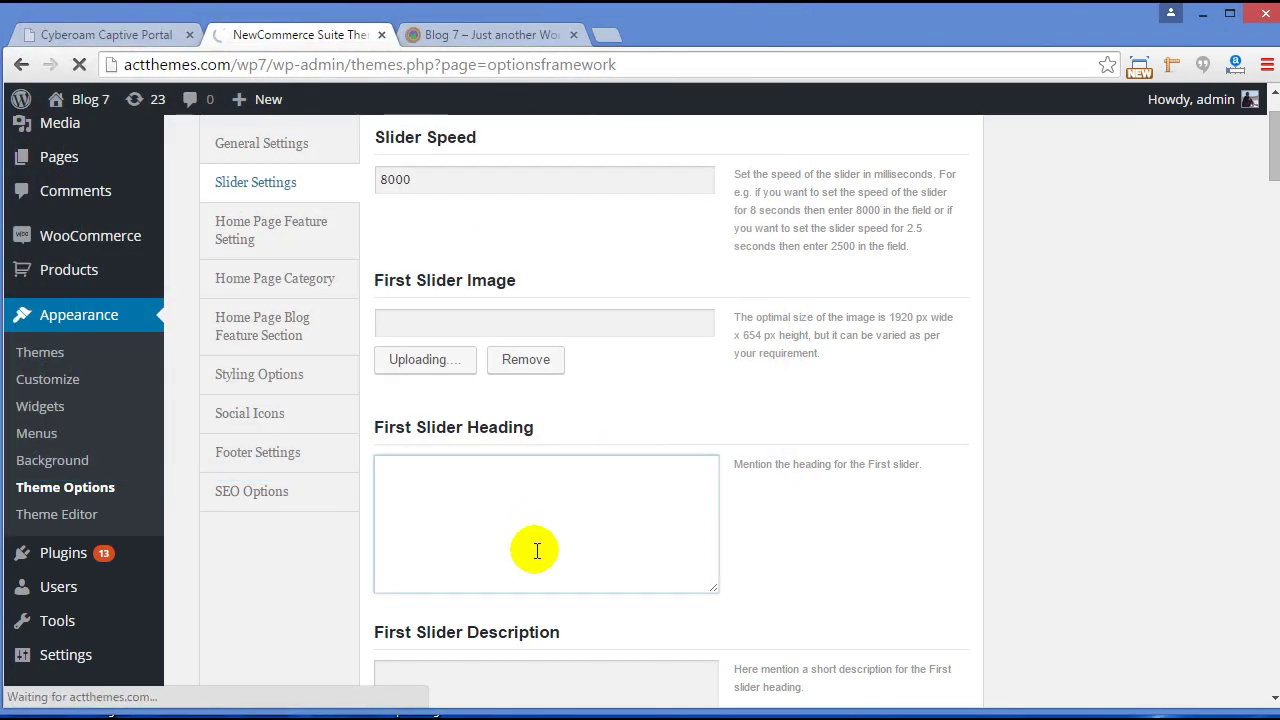
key("alt+Tab")
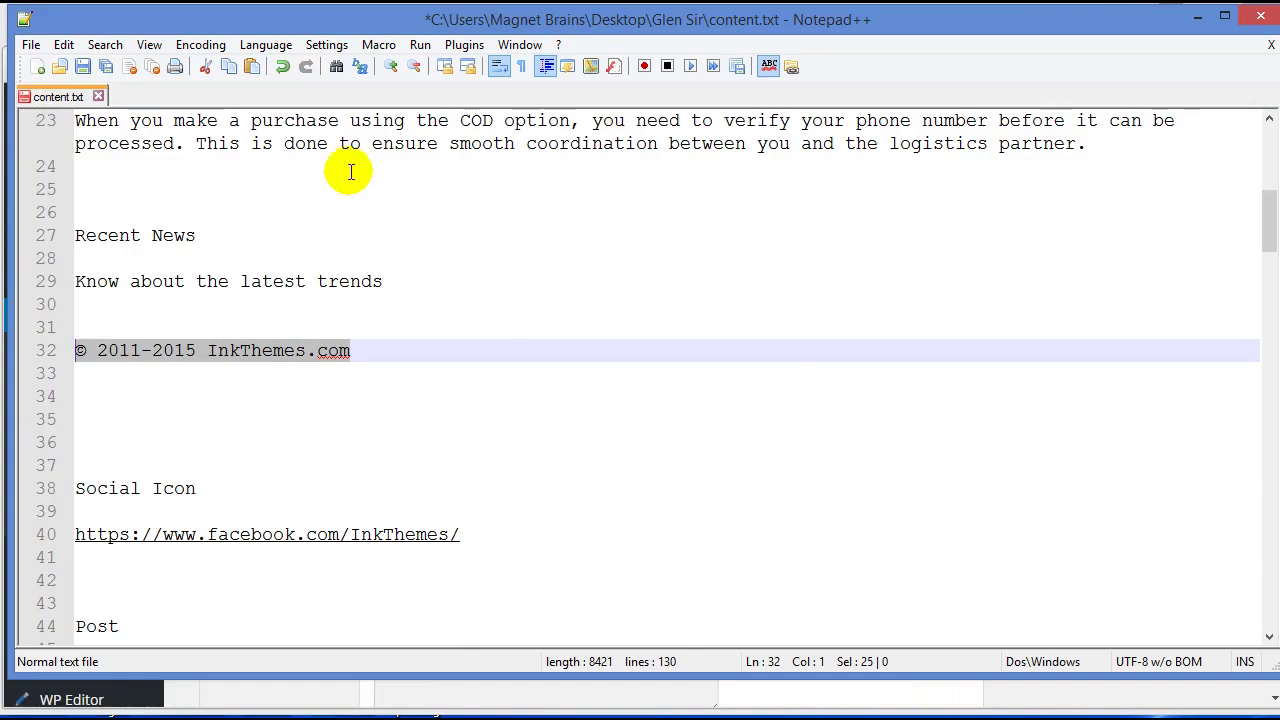
scroll(363, 296, "up", 5)
key("alt+Tab")
type("Create Exciting E-commerce Website")
- Fill the First Slider Description with "Become affiliate and sell products of Amazon and Aliexpress with NewCommerce and earn money.", copied from content.txt in Notepad++
scroll(680, 363, "down", 4)
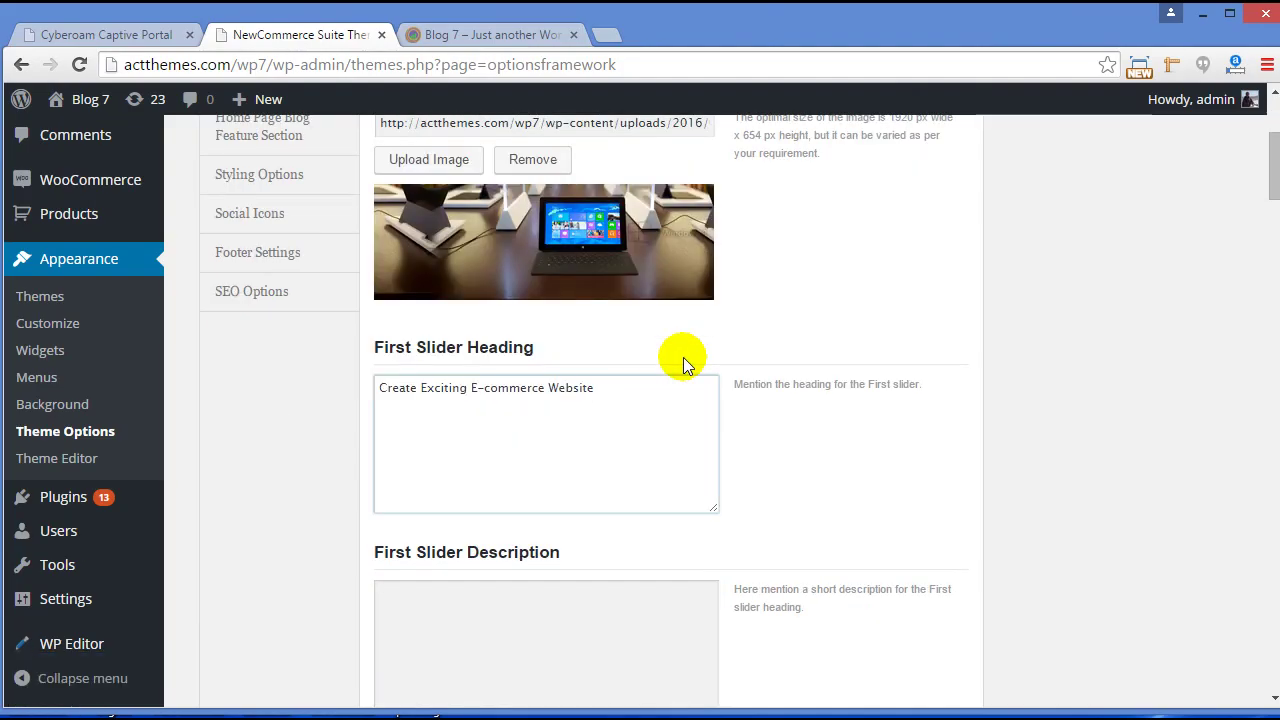
left_click(603, 427)
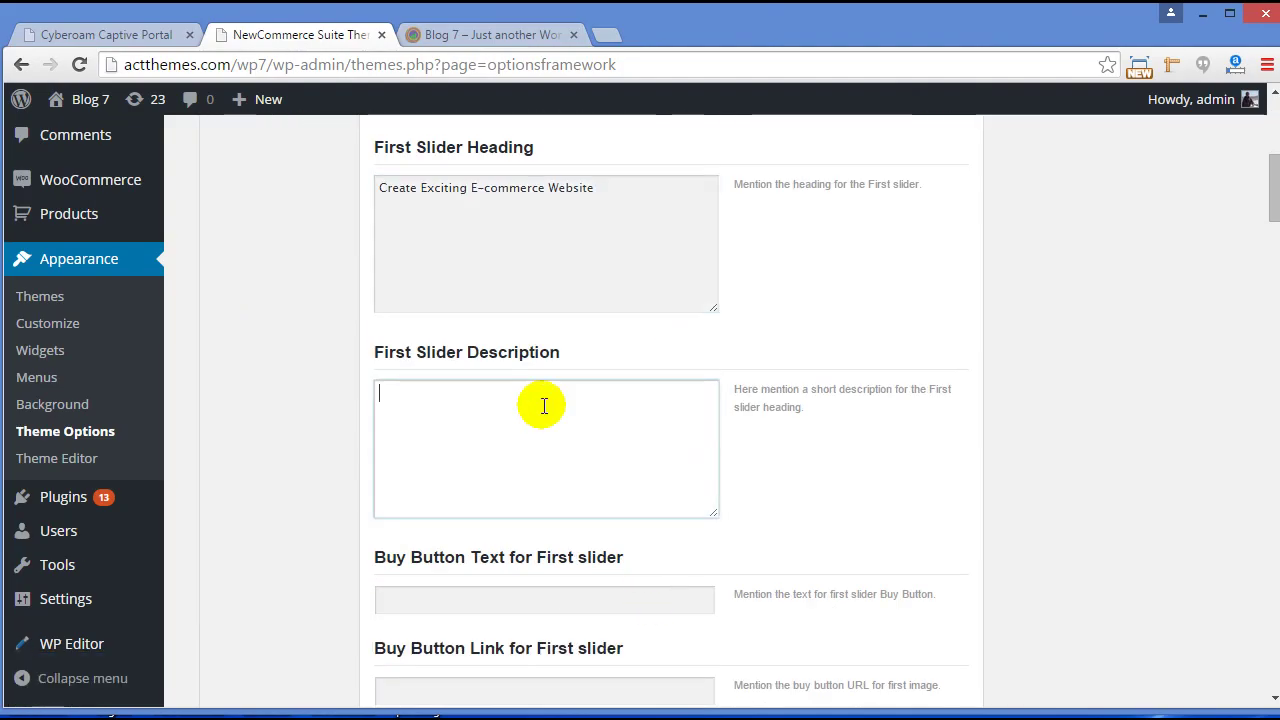
key("alt+Tab")
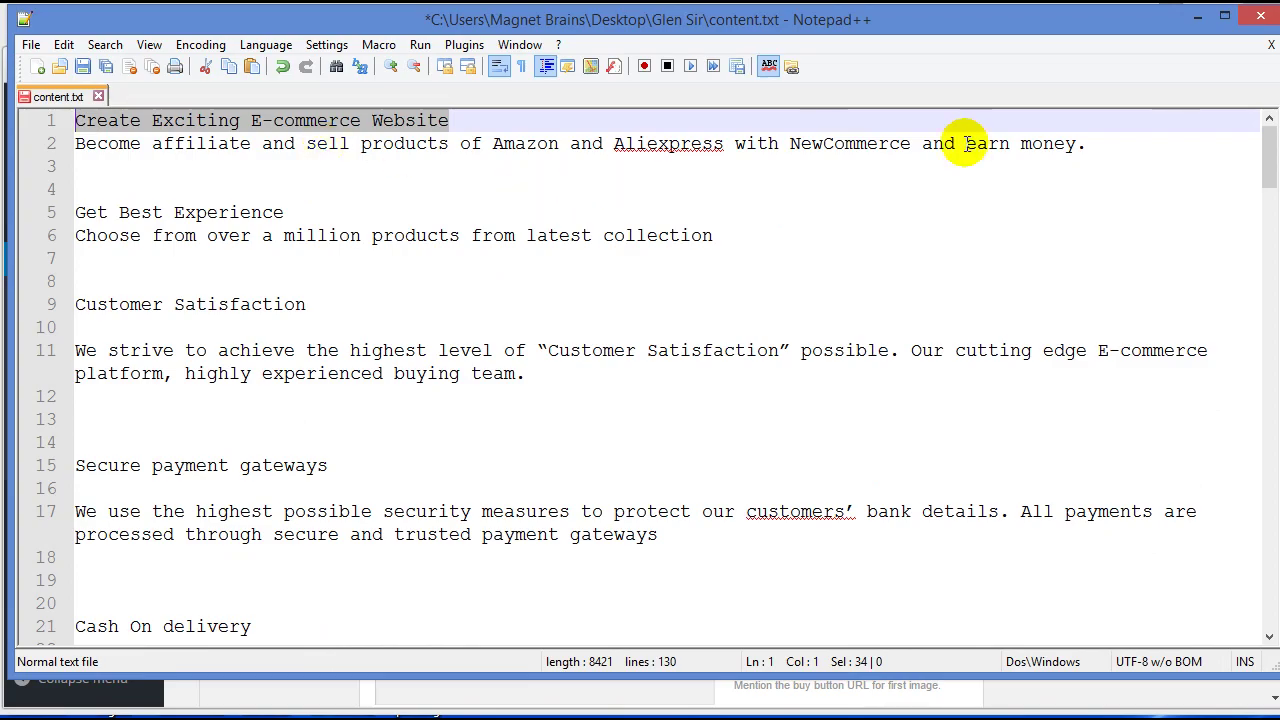
left_click_drag(1090, 145, 75, 148)
key("ctrl+c")
key("alt+Tab")
key("ctrl+v")
scroll(575, 444, "down", 3)
left_click(491, 290)
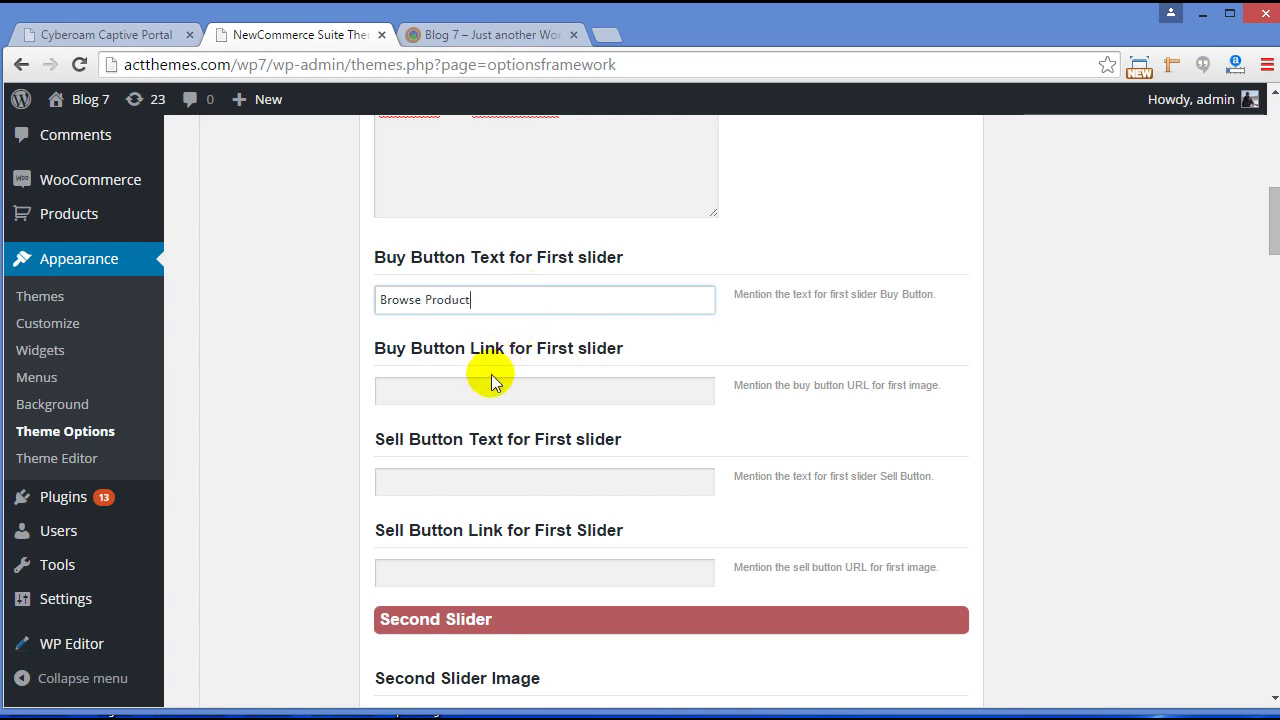
left_click(464, 389)
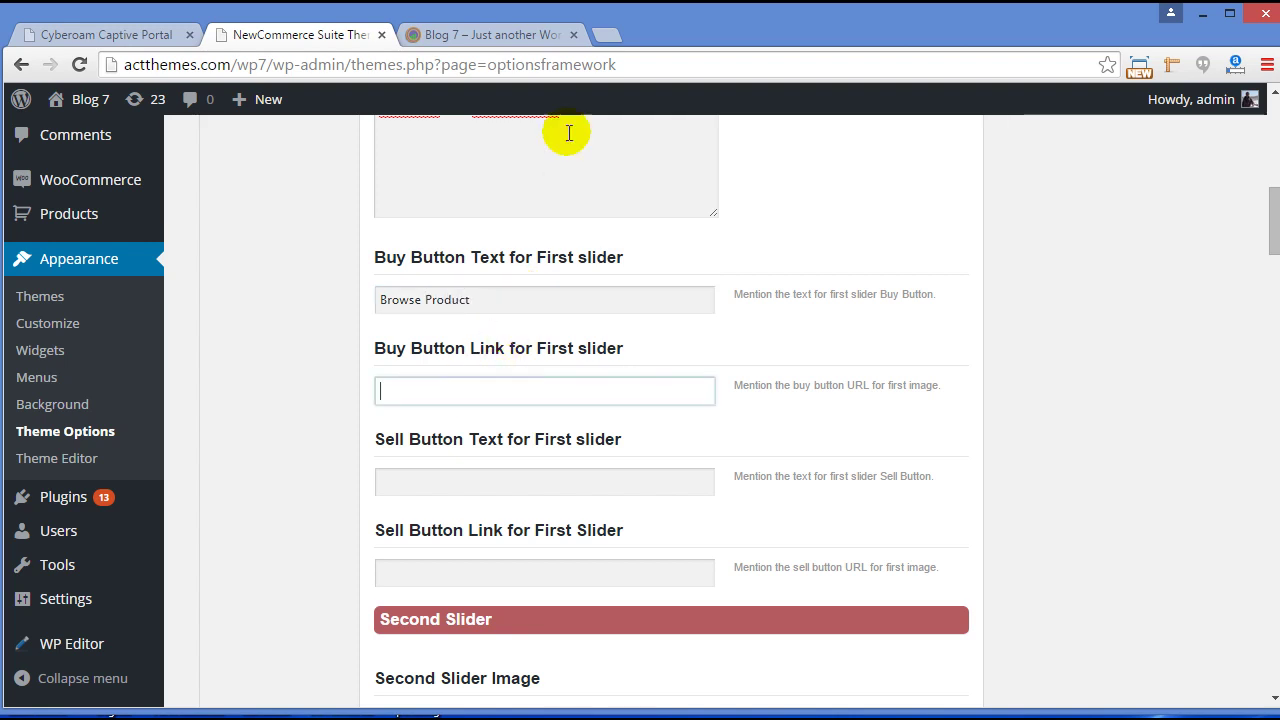
left_click(465, 34)
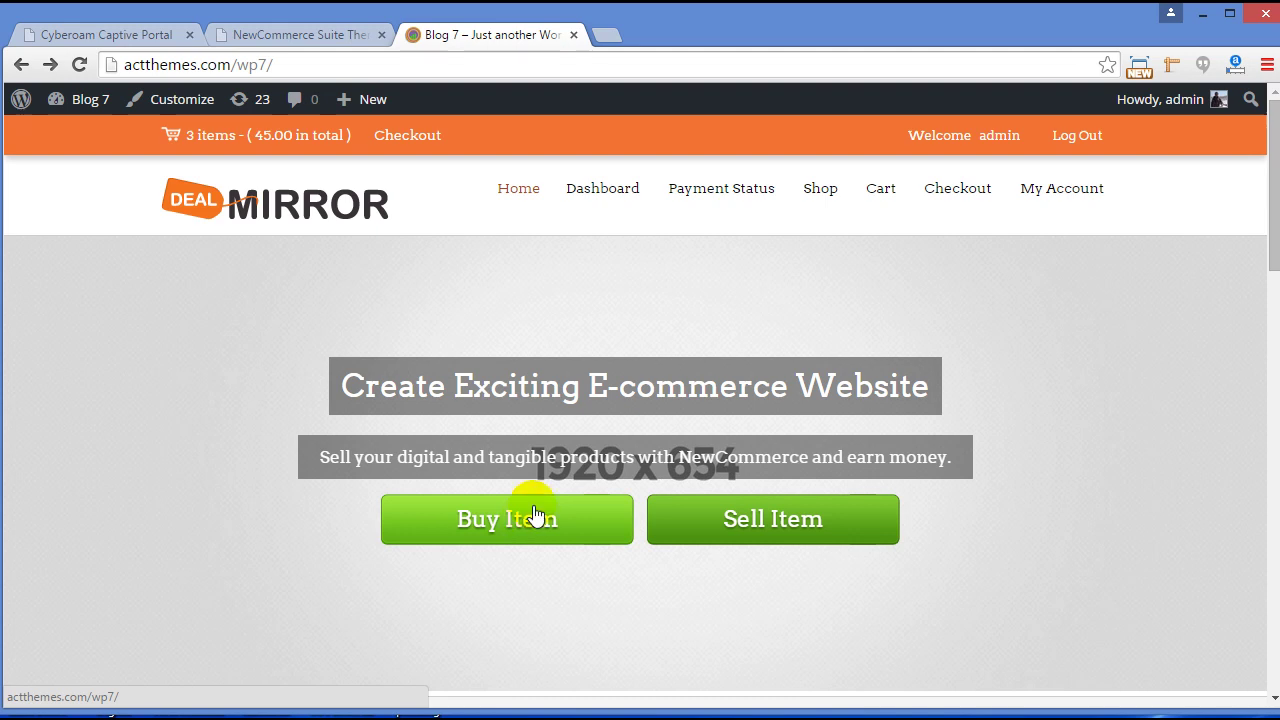
left_click(825, 187)
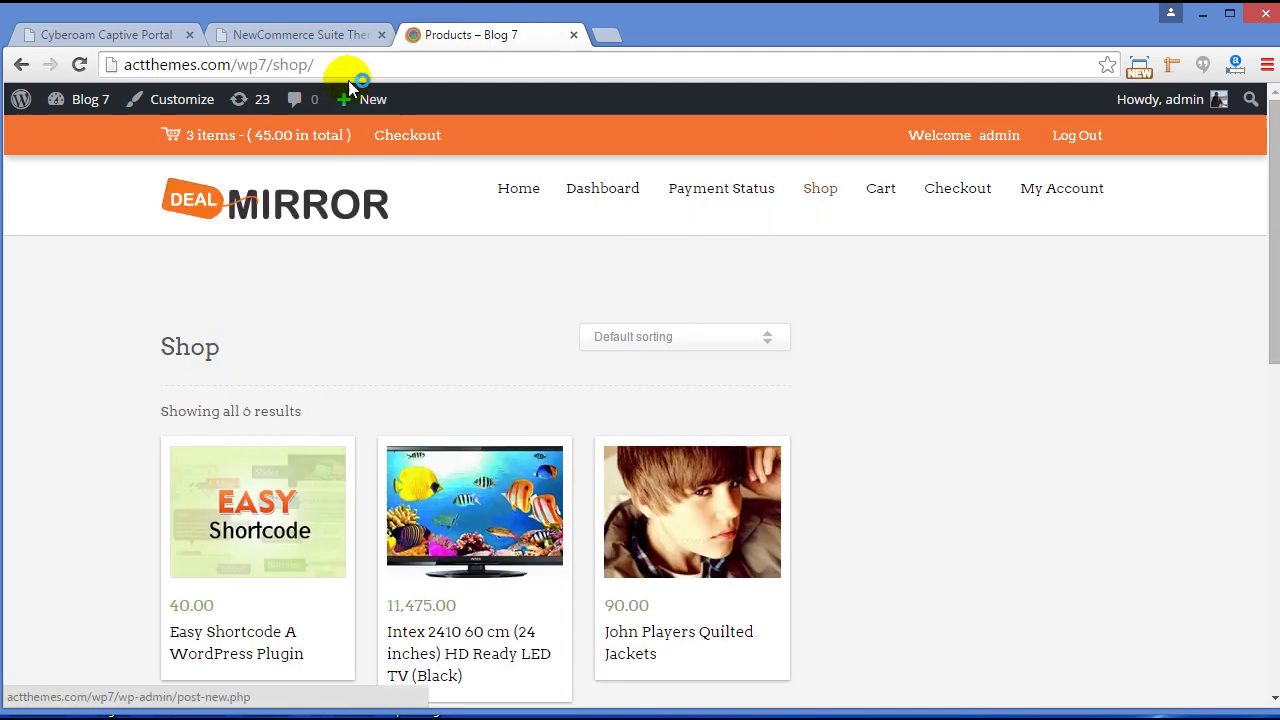
left_click(346, 66)
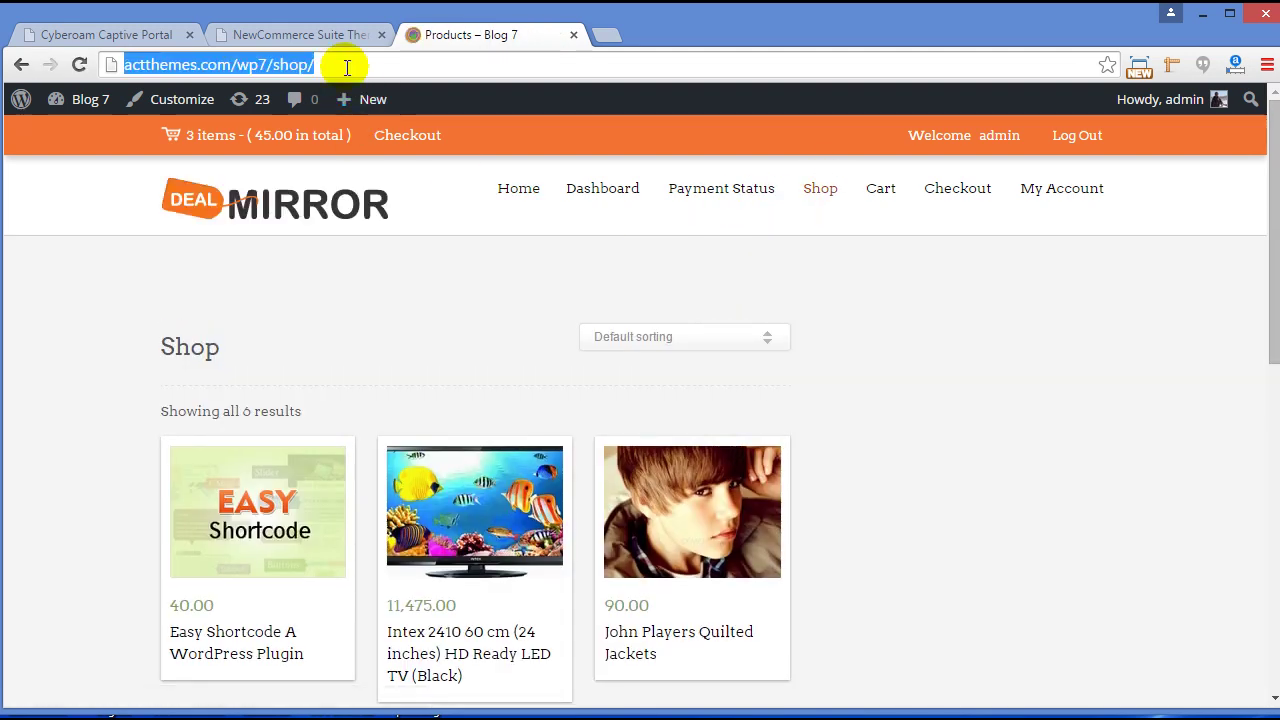
left_click(340, 40)
key("ctrl+v")
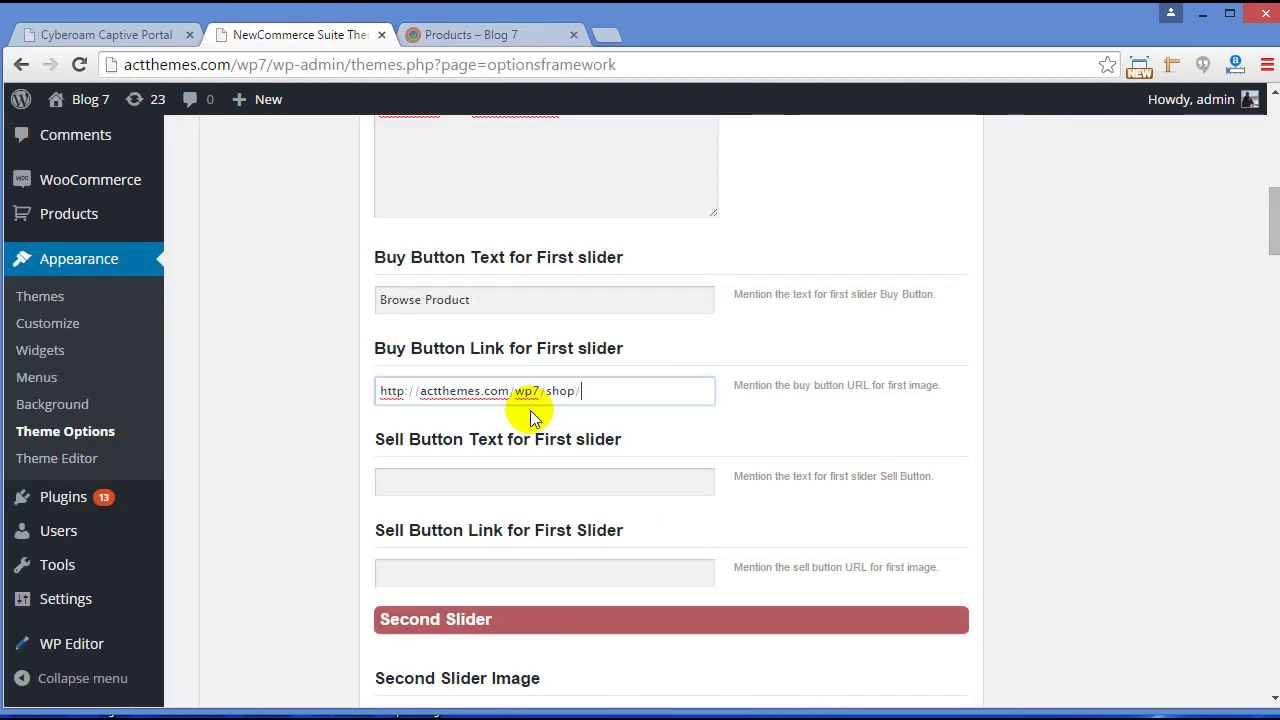
- Leave the first slider's Sell button text and link blank and save all slider changes
scroll(621, 402, "down", 1)
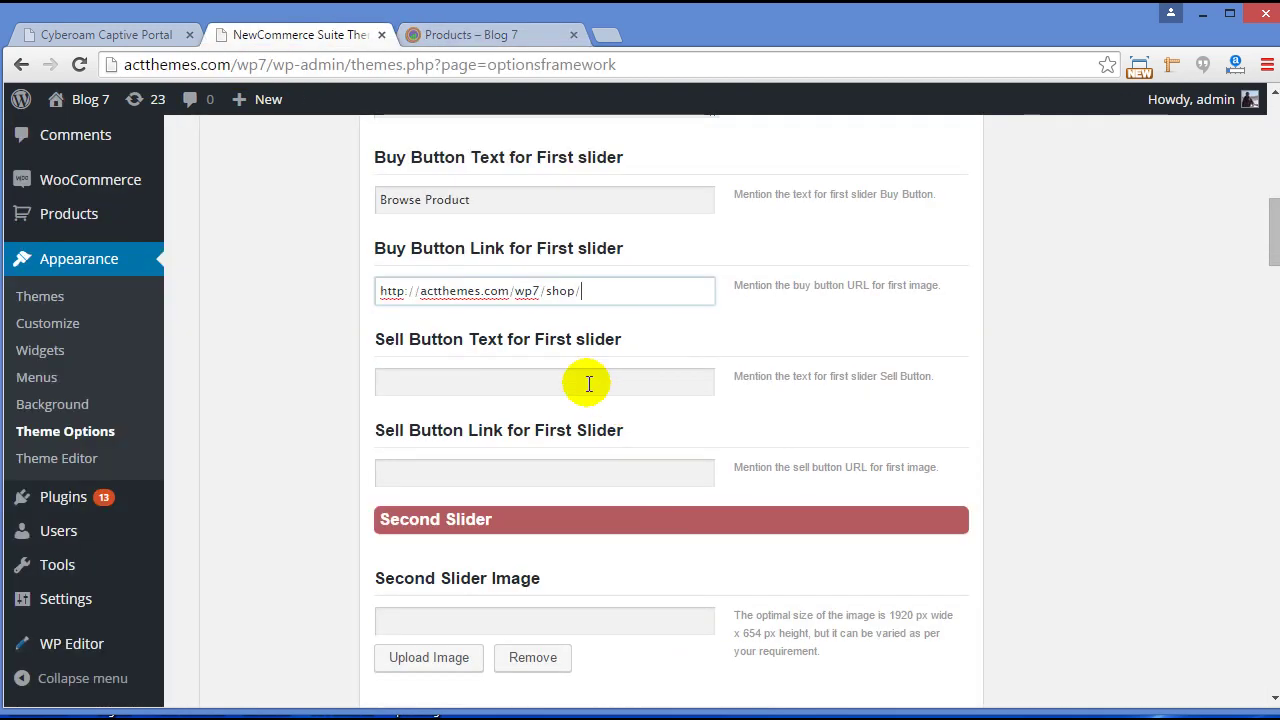
left_click(587, 383)
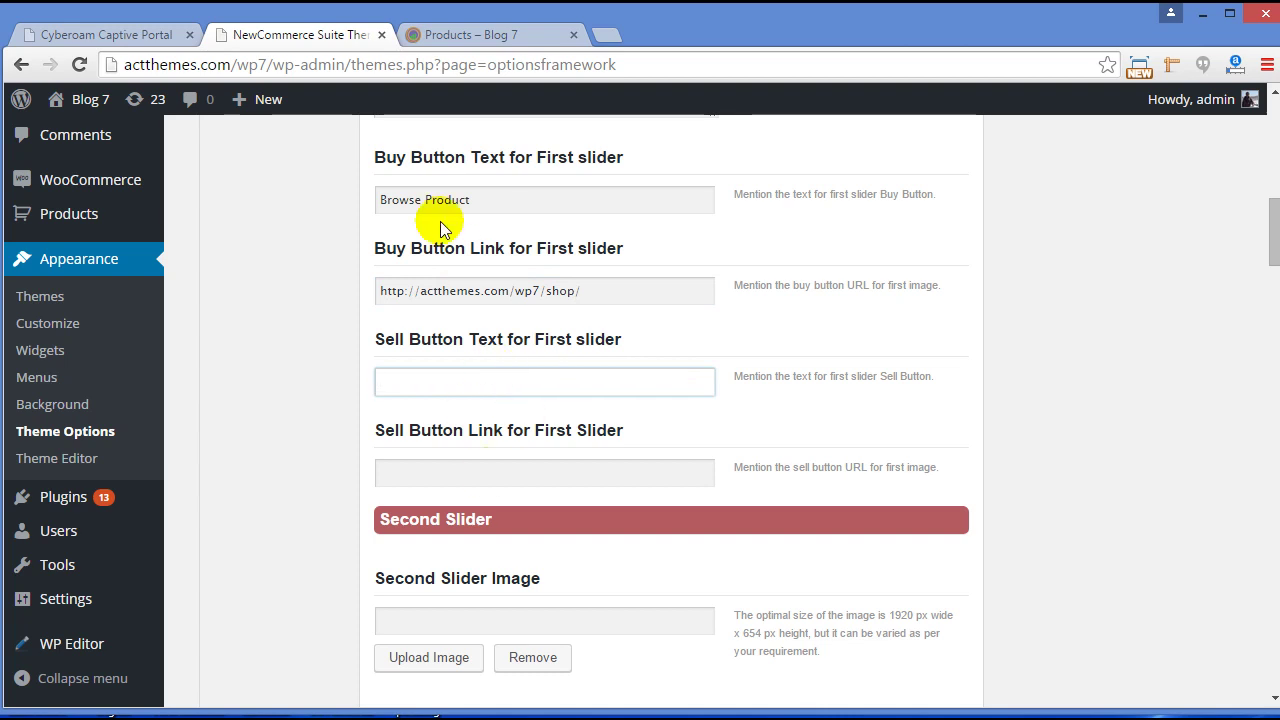
middle_click(706, 354)
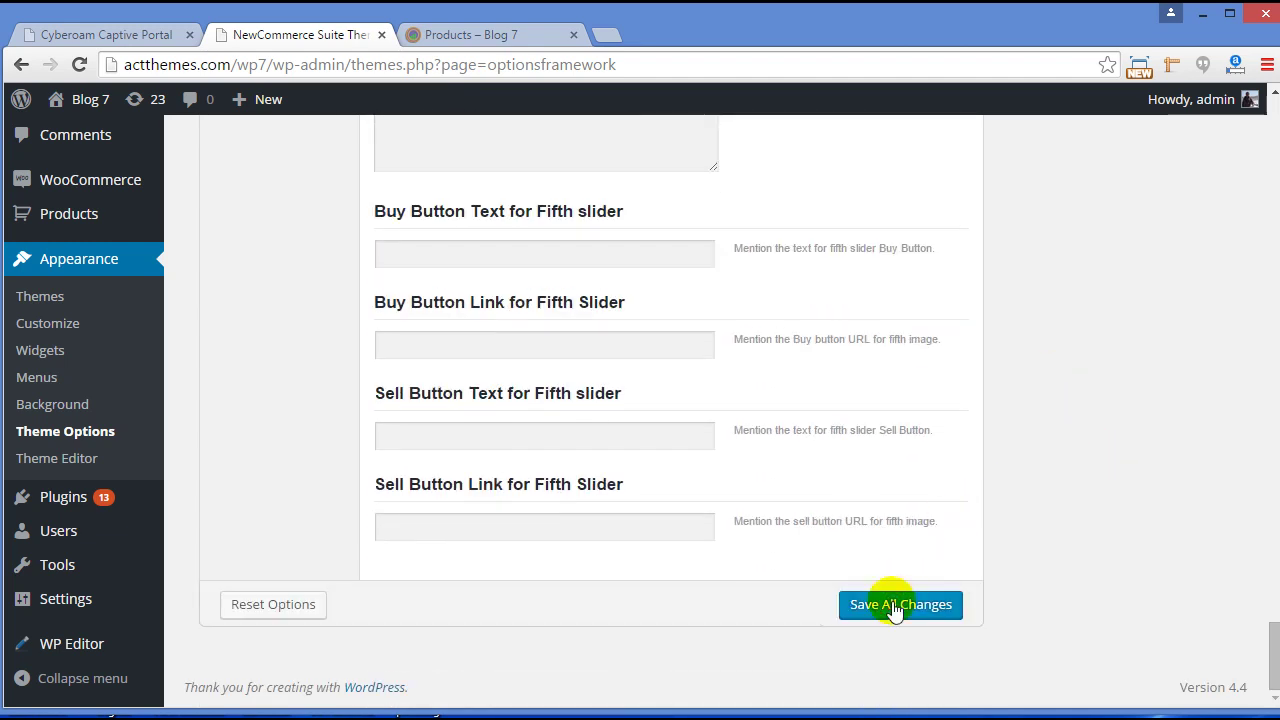
- Look through the image, heading, description and button fields offered for the remaining sliders, back up to the first slider
scroll(604, 428, "up", 10)
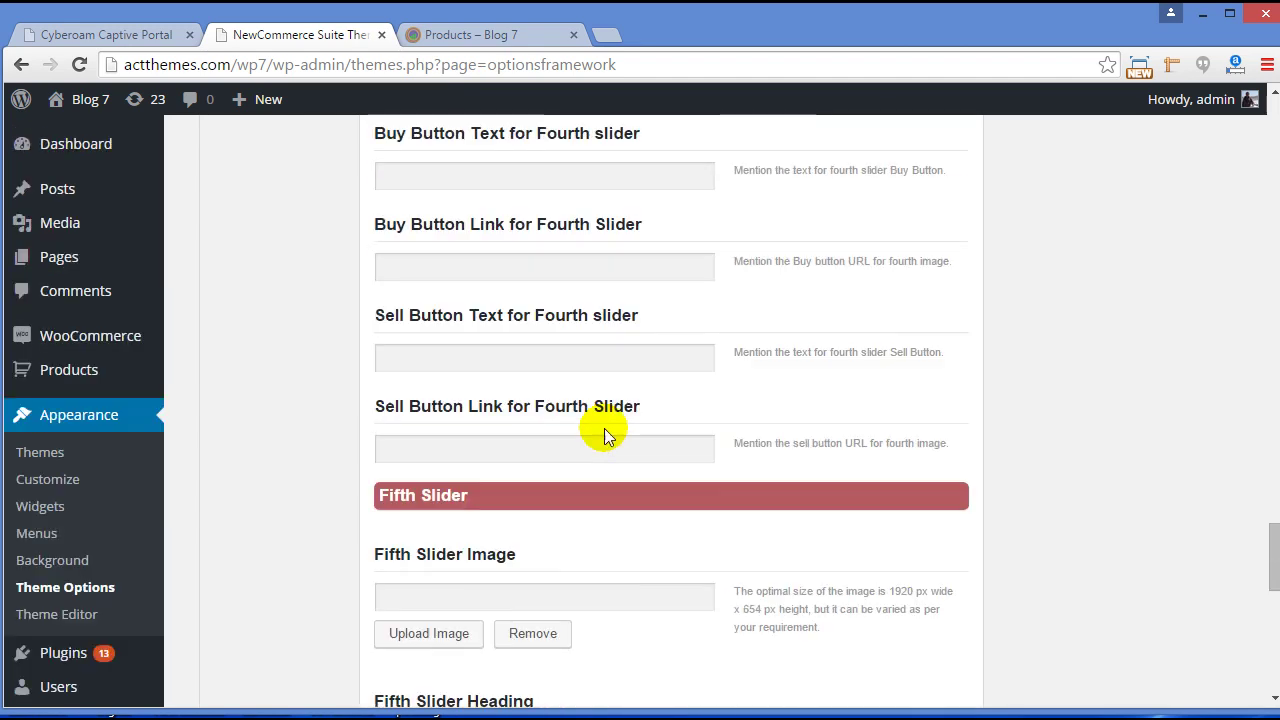
scroll(604, 428, "up", 15)
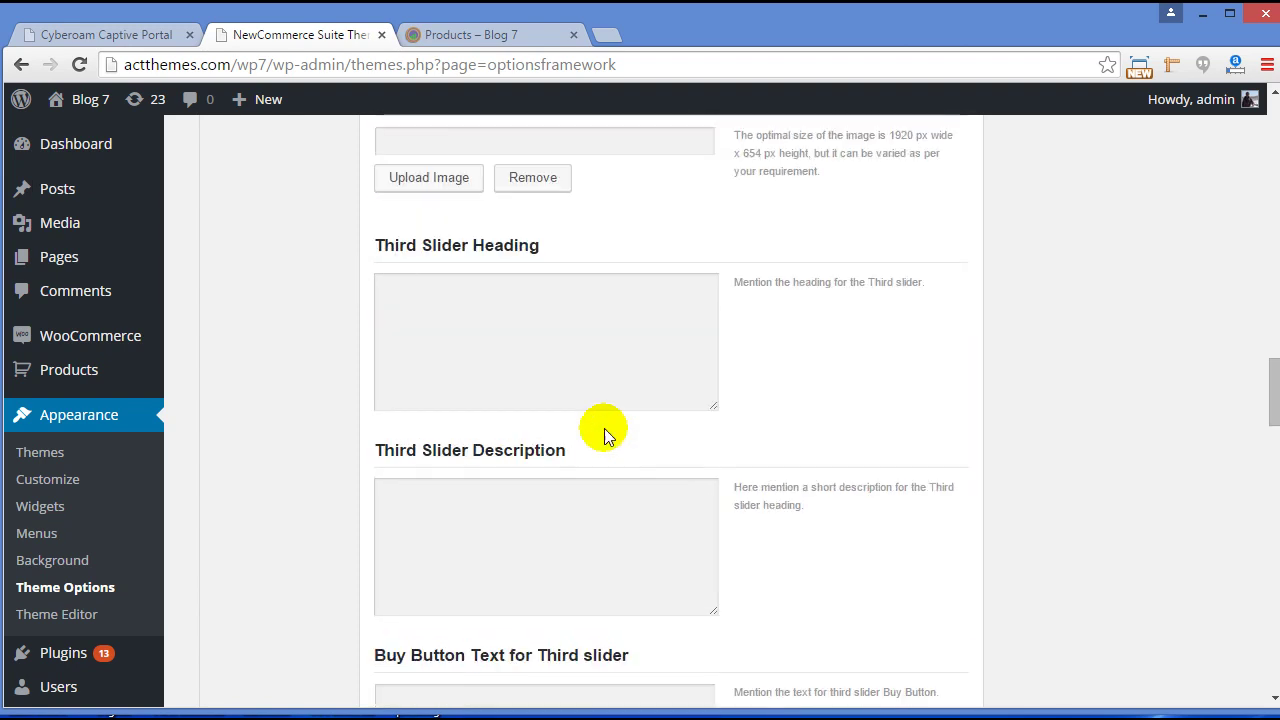
scroll(604, 428, "down", 5)
scroll(604, 428, "down", 10)
scroll(604, 430, "up", 18)
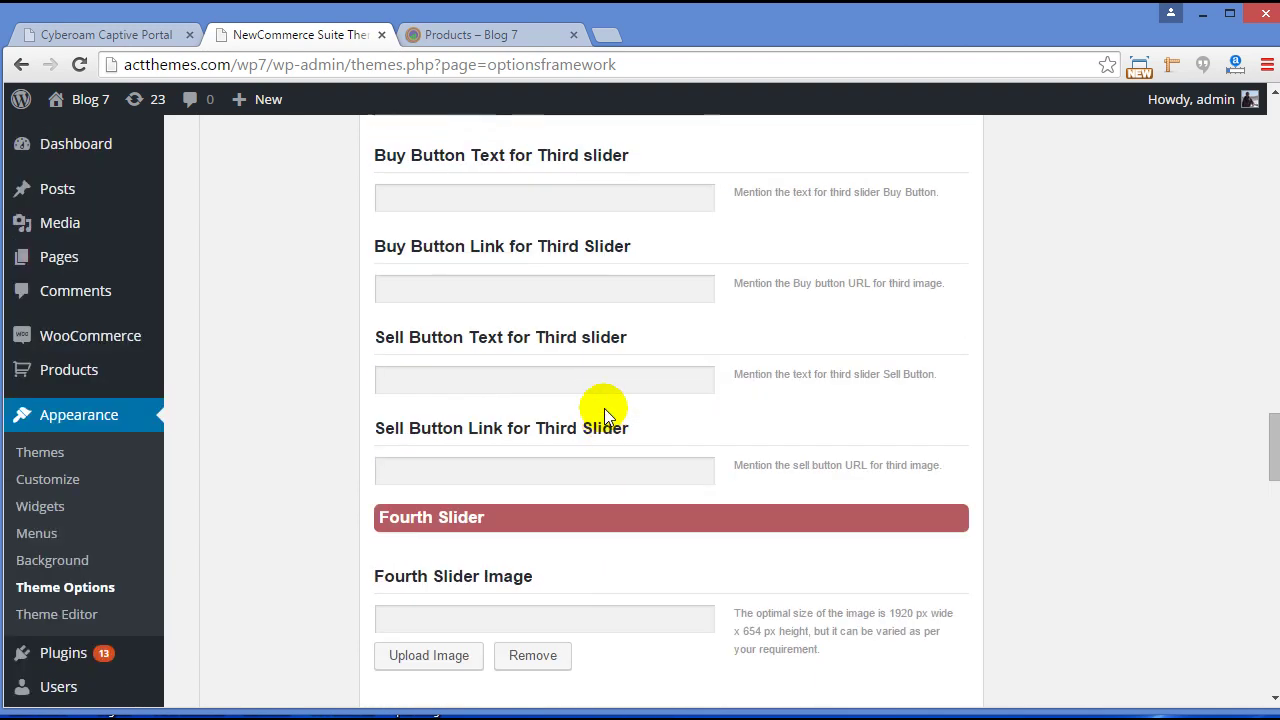
scroll(606, 370, "up", 20)
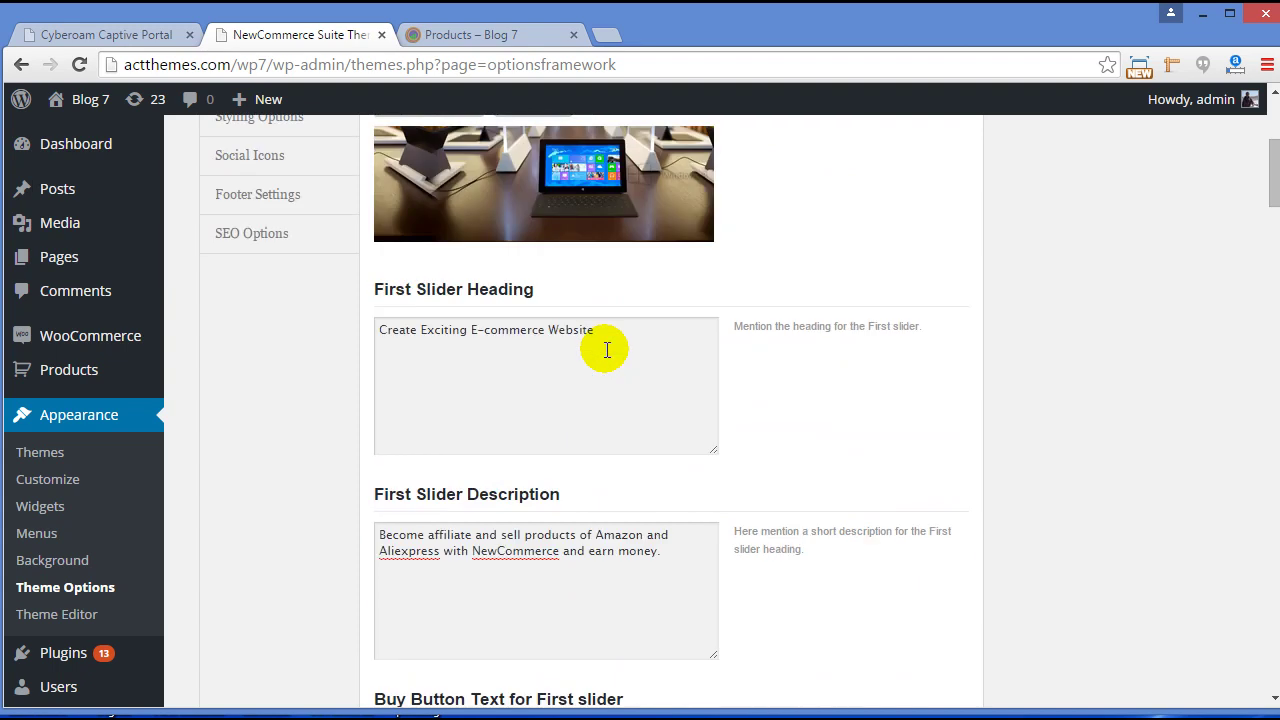
- Reload the site and open its home page to check the first slider
left_click(461, 34)
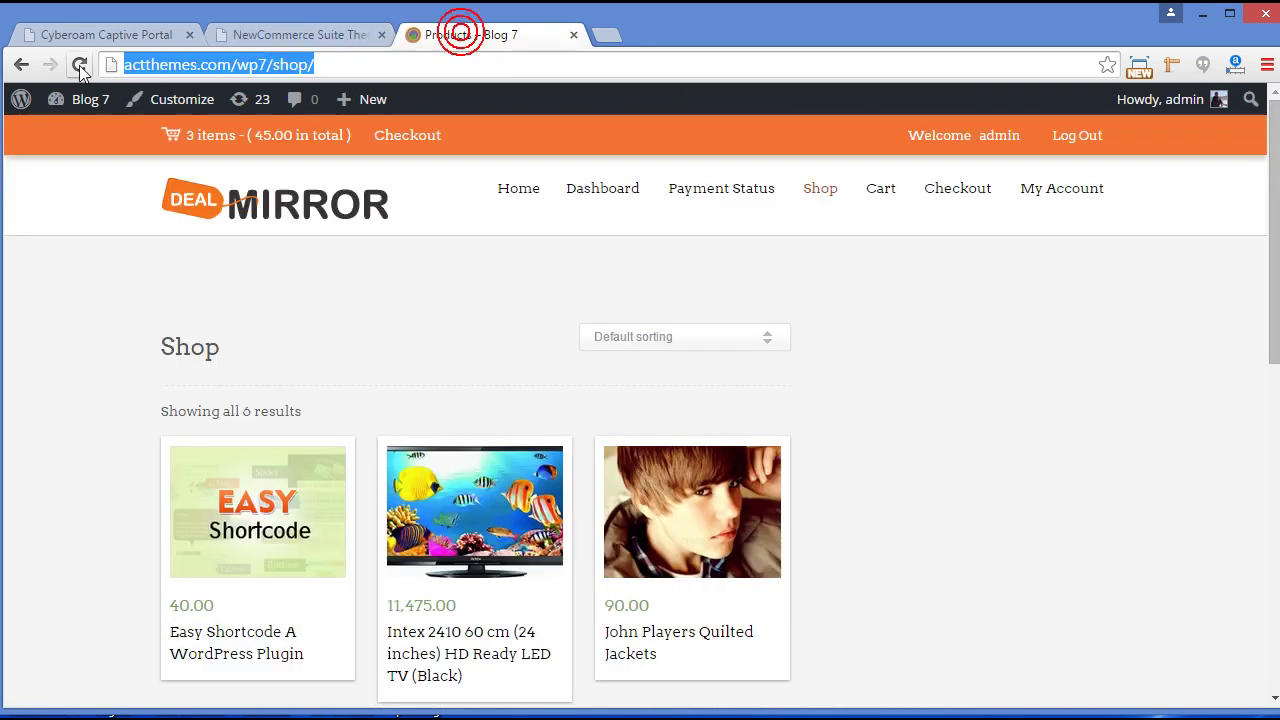
left_click(80, 66)
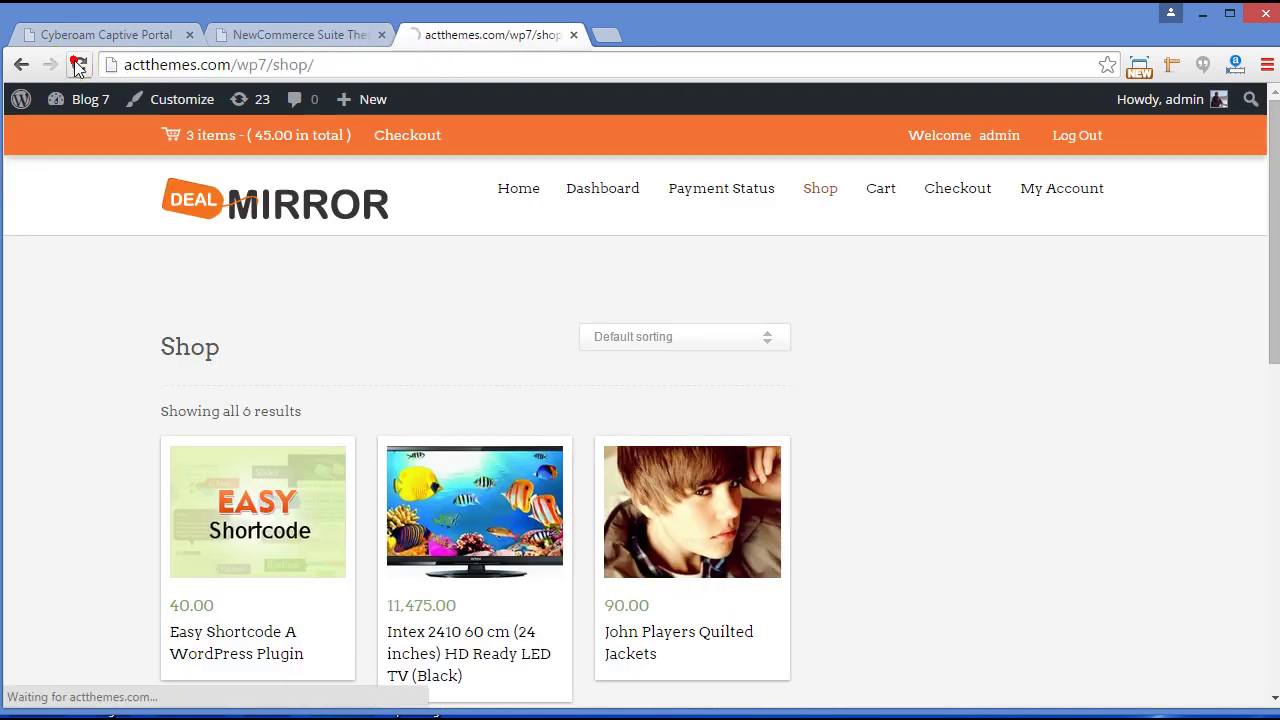
left_click(305, 207)
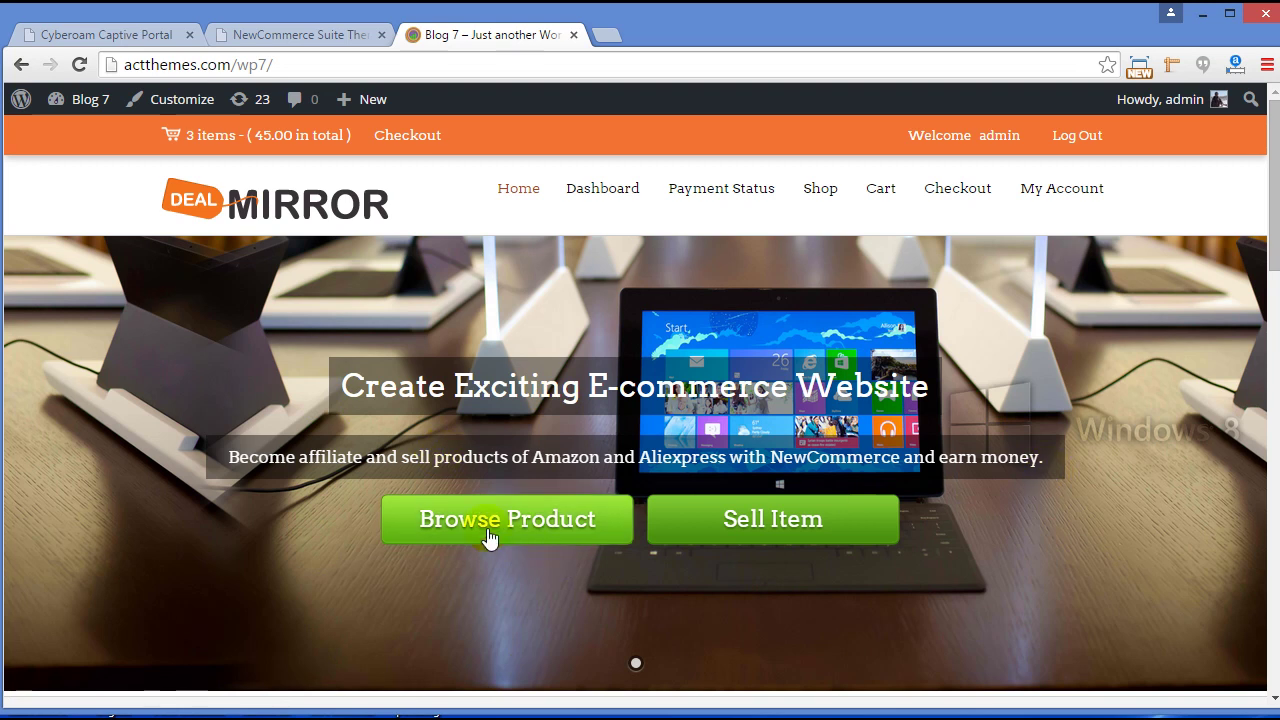
- Open the Home Page Feature Setting options and view the matching feature section on the site's home page
left_click(286, 36)
left_click(278, 344)
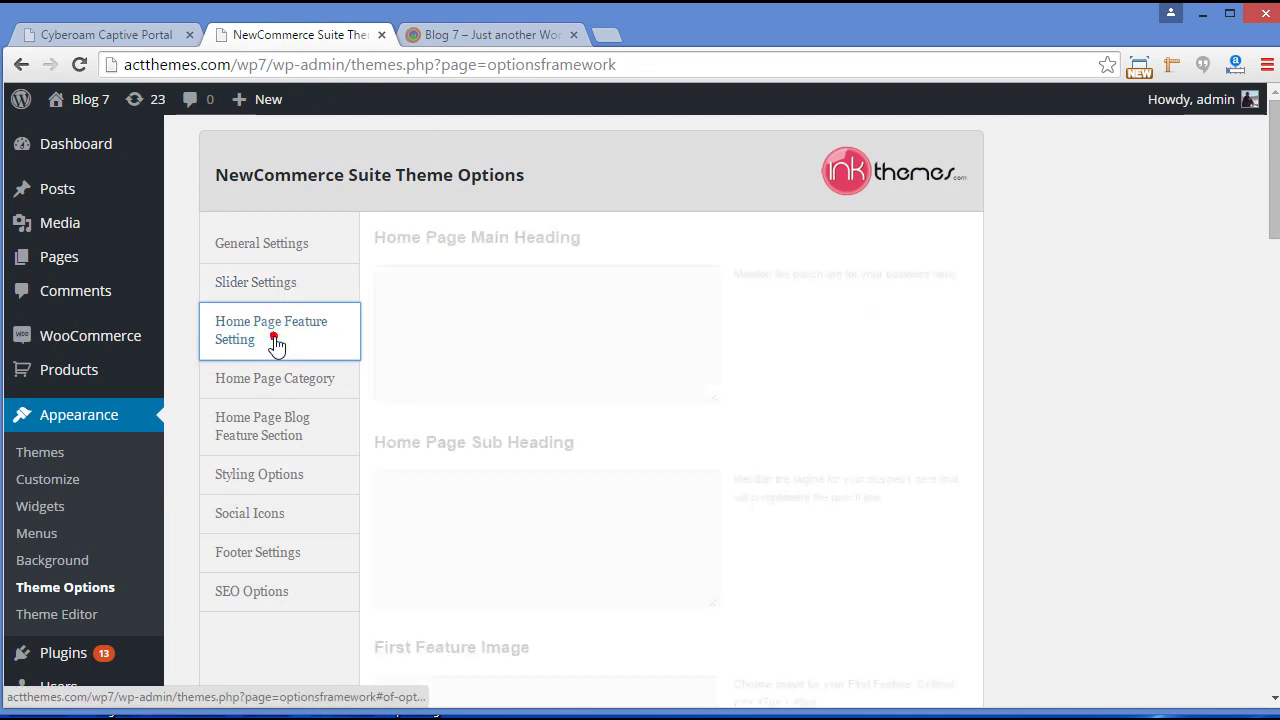
left_click(512, 36)
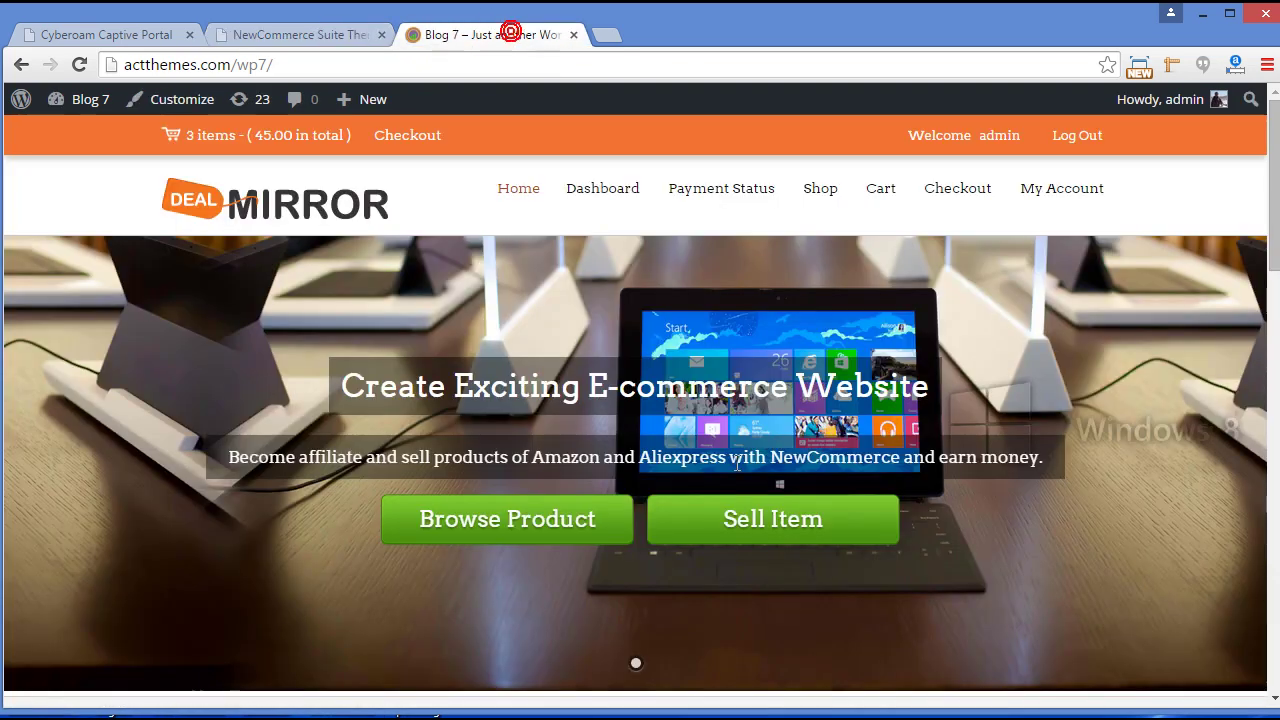
scroll(808, 429, "down", 10)
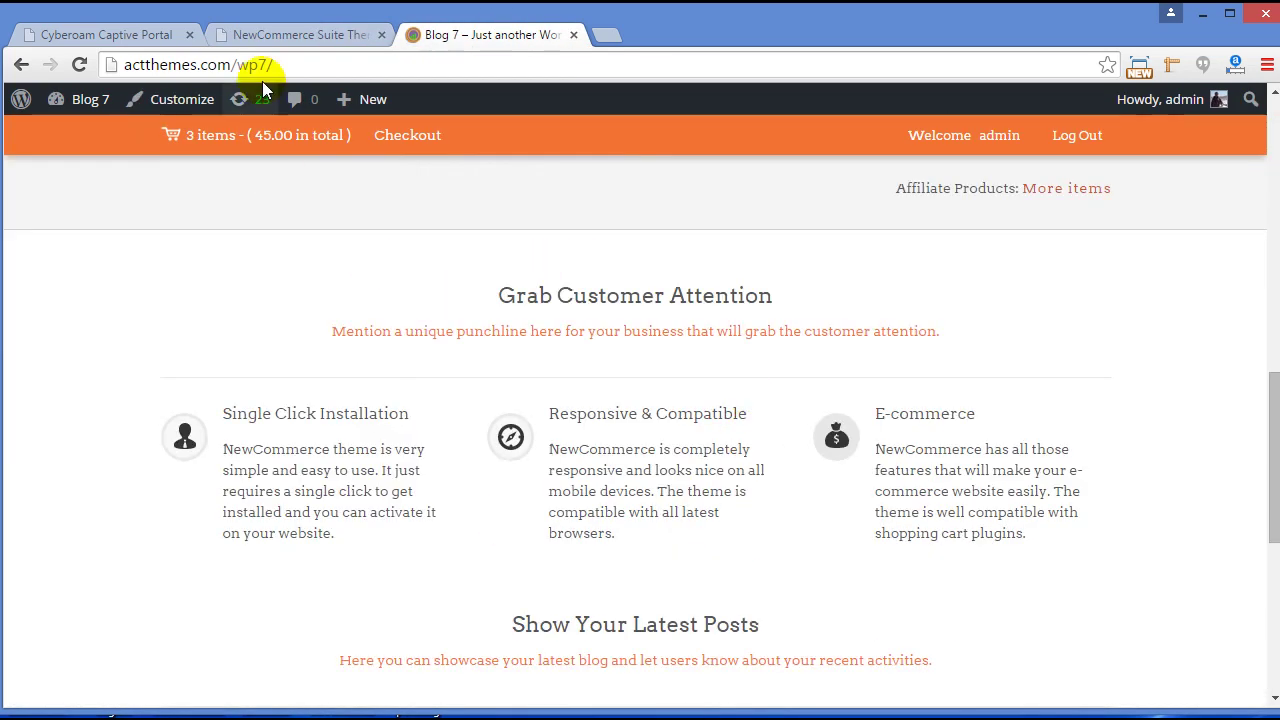
left_click(300, 38)
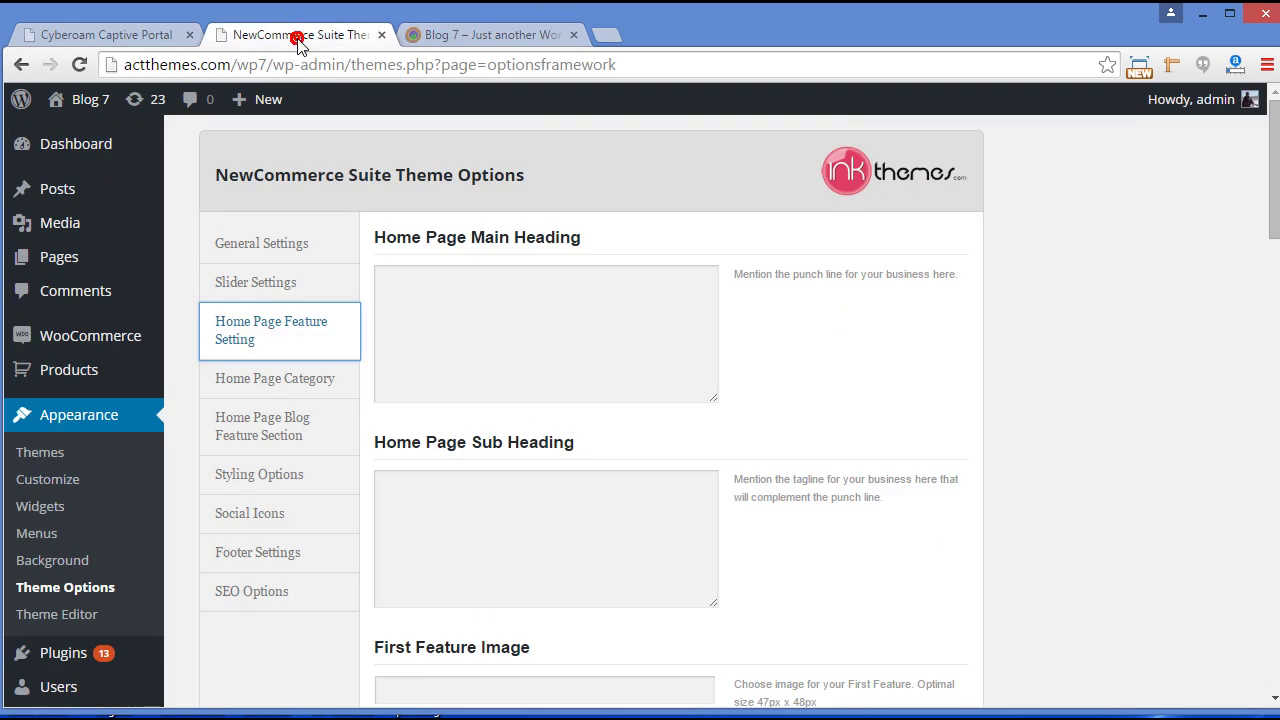
- Set the Home Page Main Heading to "Get Best Experience", copied from content.txt in Notepad++
left_click(489, 327)
left_click(562, 290)
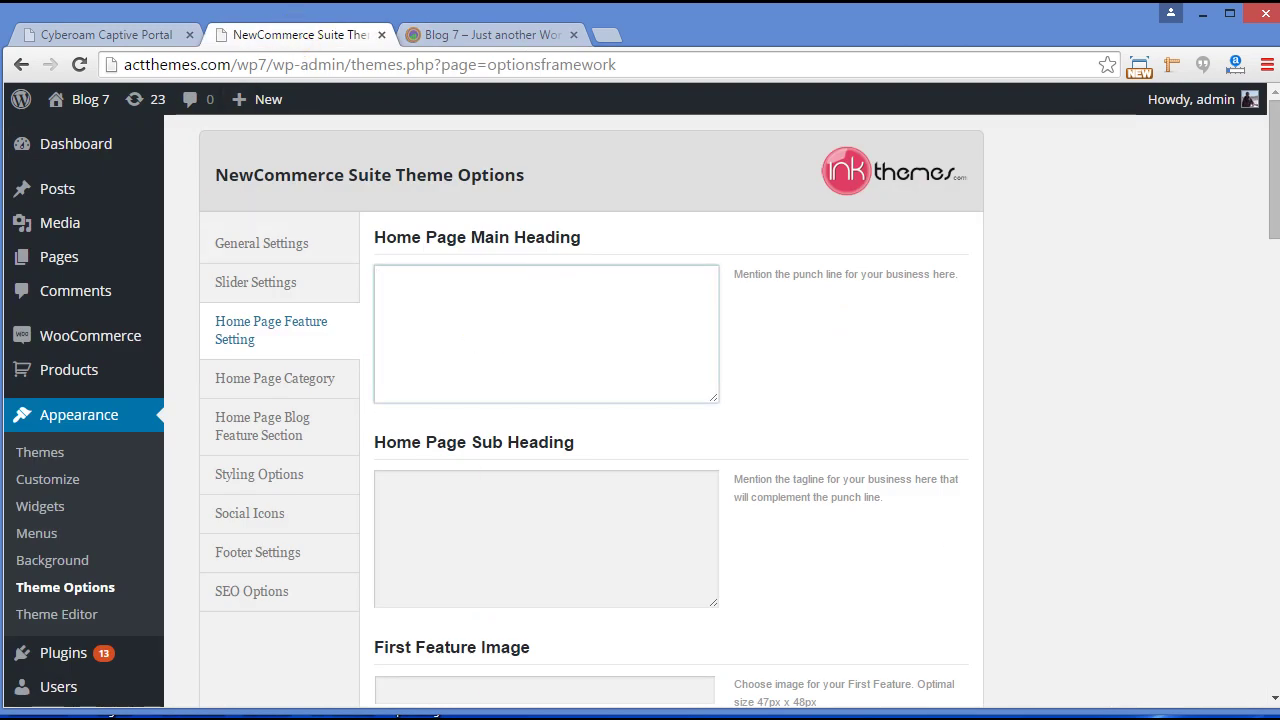
key("alt+Tab")
left_click_drag(75, 212, 285, 212)
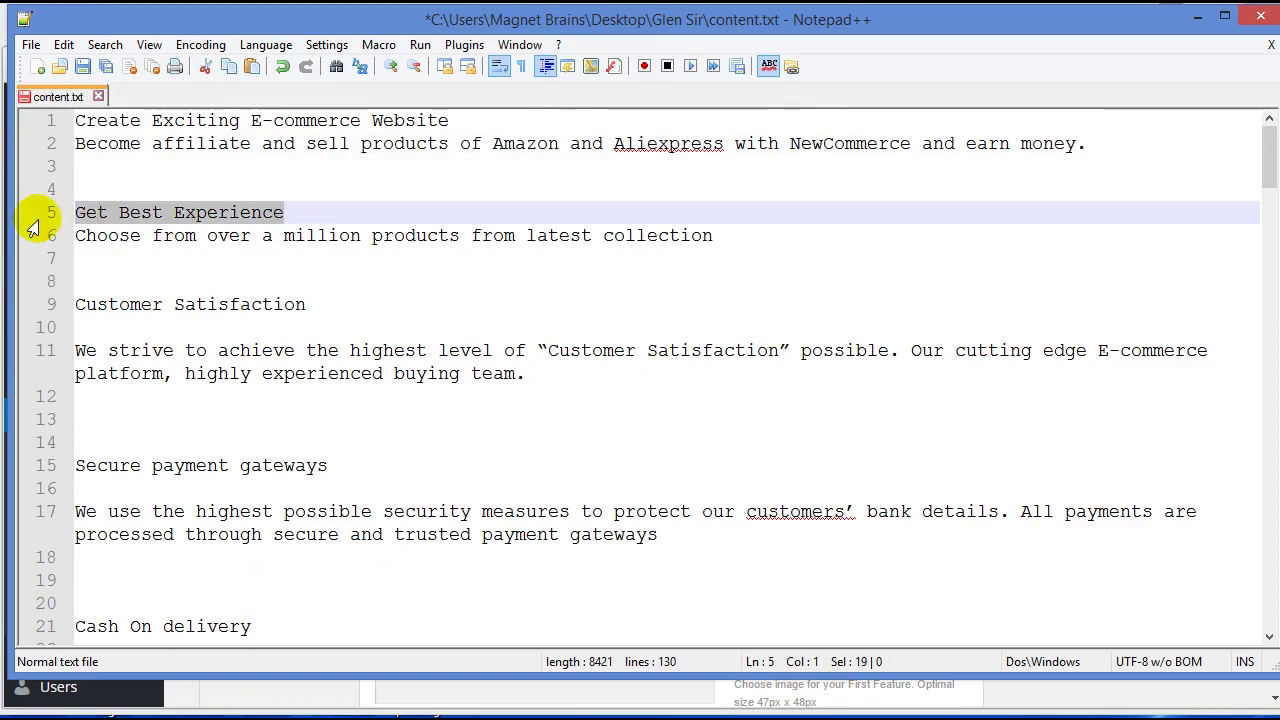
key("ctrl+c")
left_click(1197, 17)
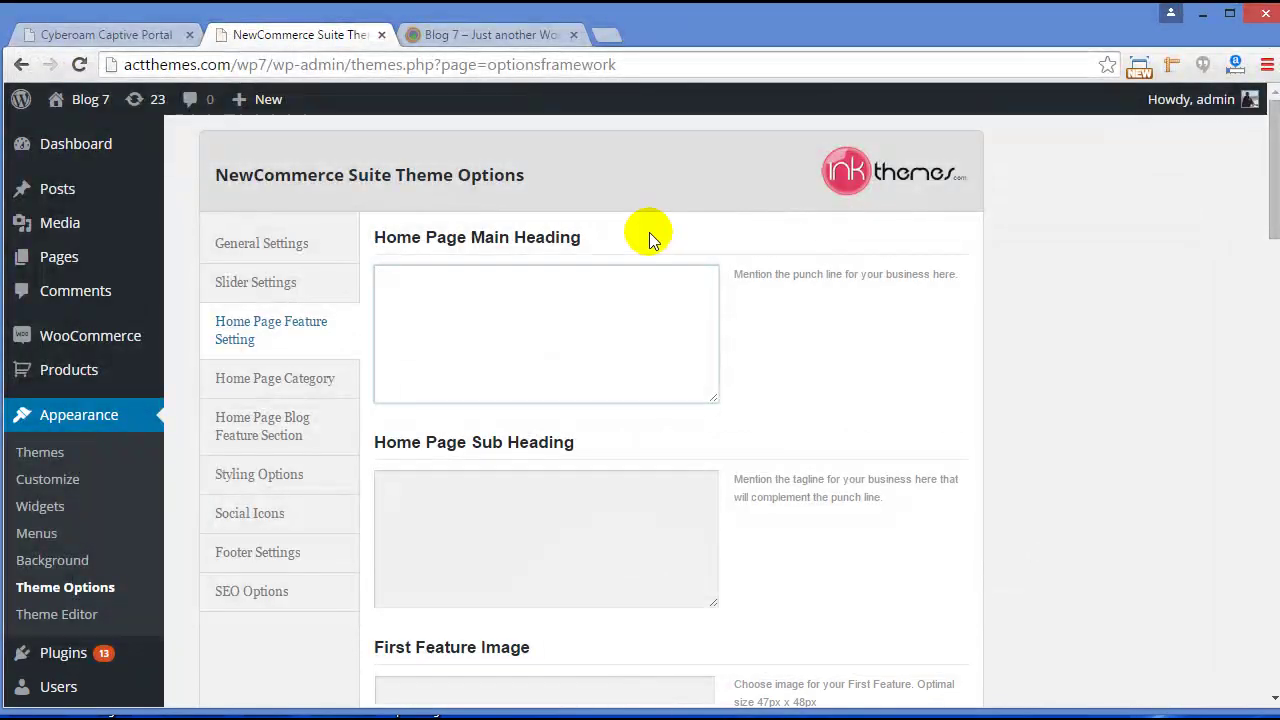
key("ctrl+v")
- Set the Home Page Sub Heading to "Choose from over a million products from latest collection", copied from content.txt in Notepad++
left_click(489, 519)
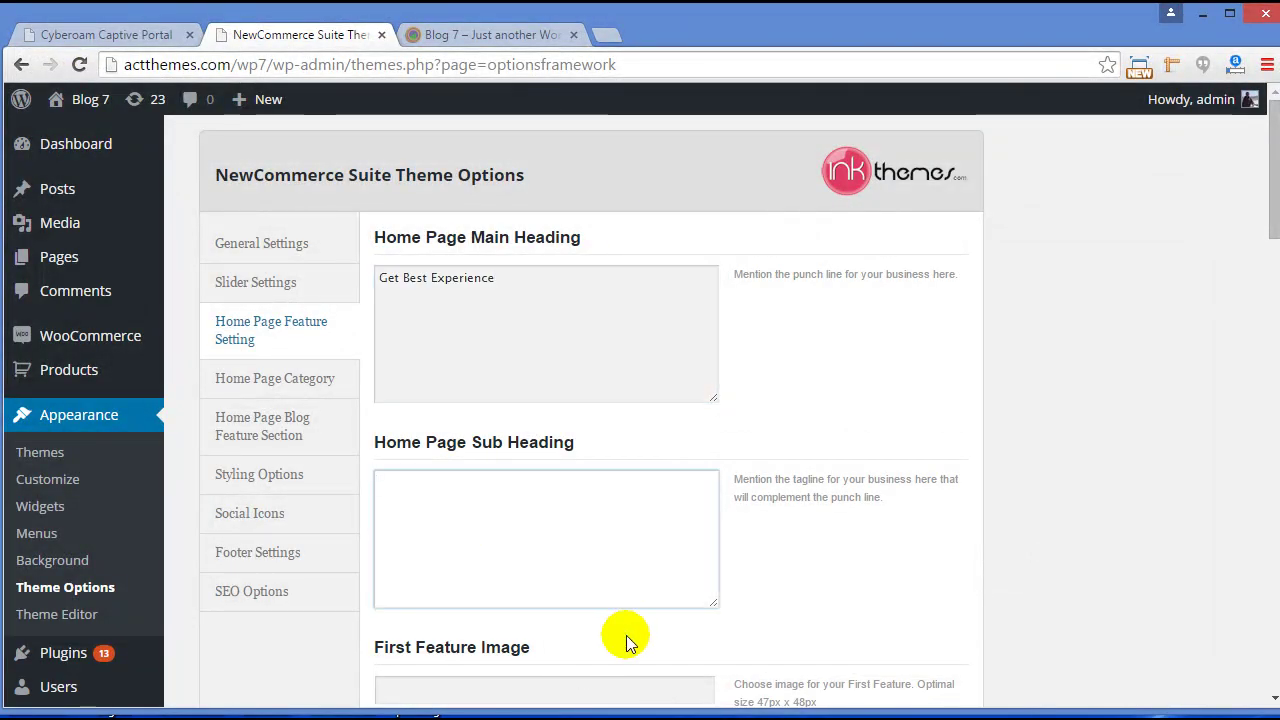
key("alt+Tab")
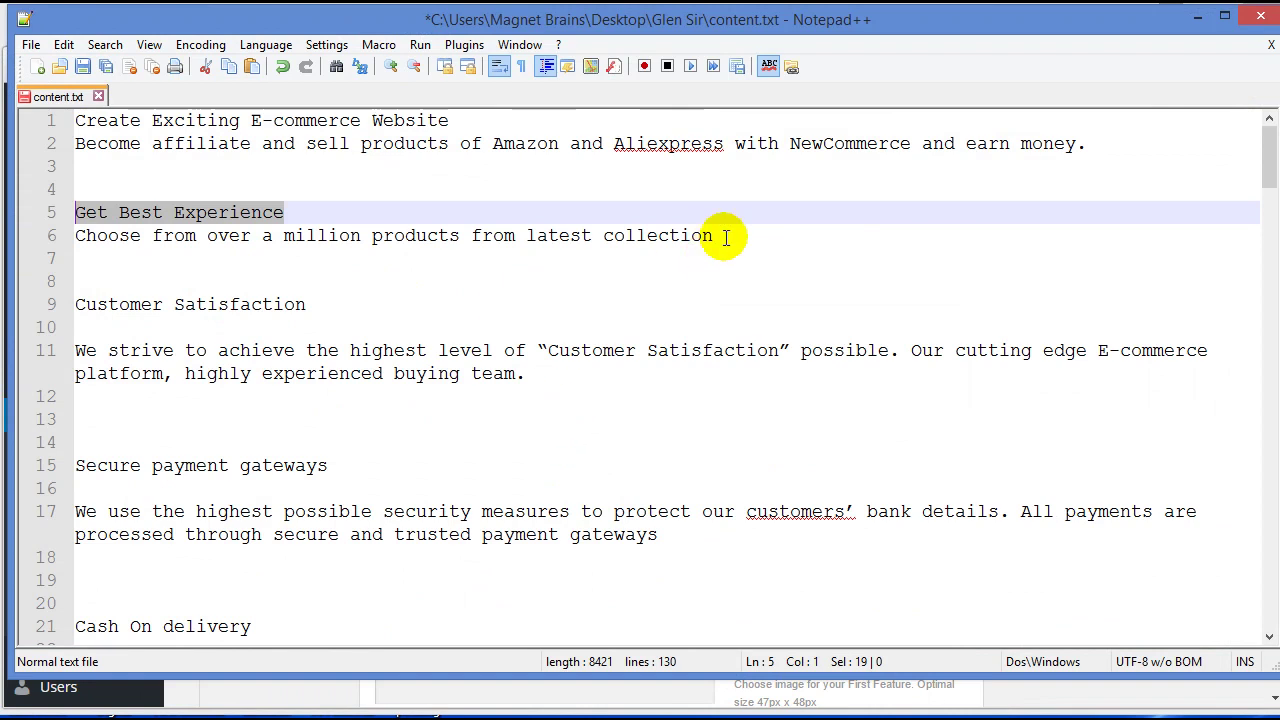
left_click_drag(727, 234, 51, 240)
left_click(1196, 20)
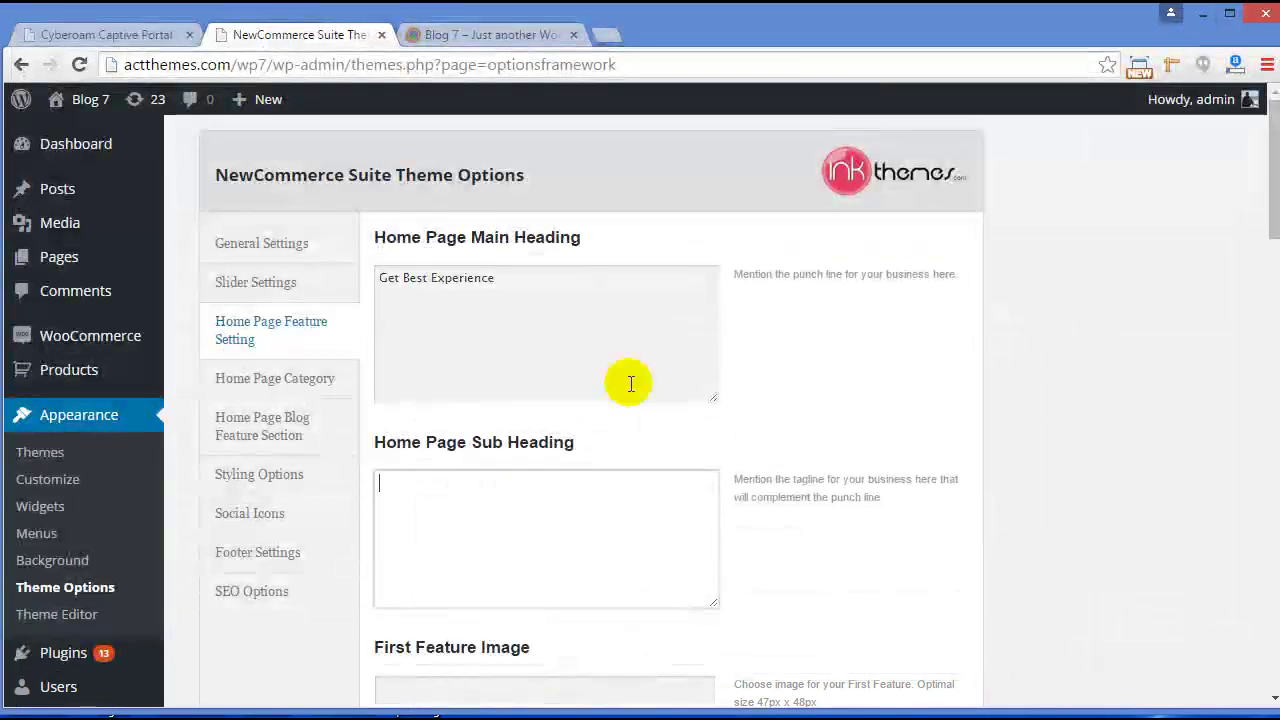
key("ctrl+v")
- Save all feature setting changes and reload the site's home page to check the main heading and sub heading
scroll(889, 338, "down", 15)
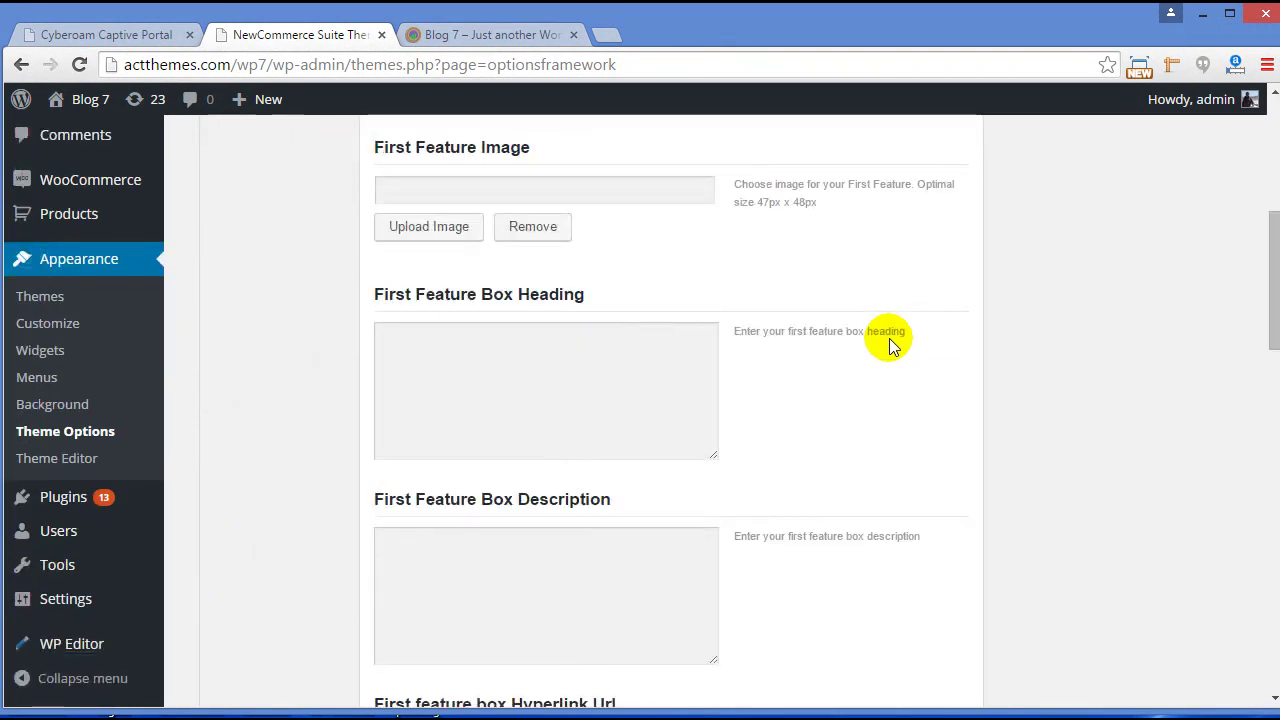
left_click(889, 607)
left_click(485, 38)
left_click(79, 64)
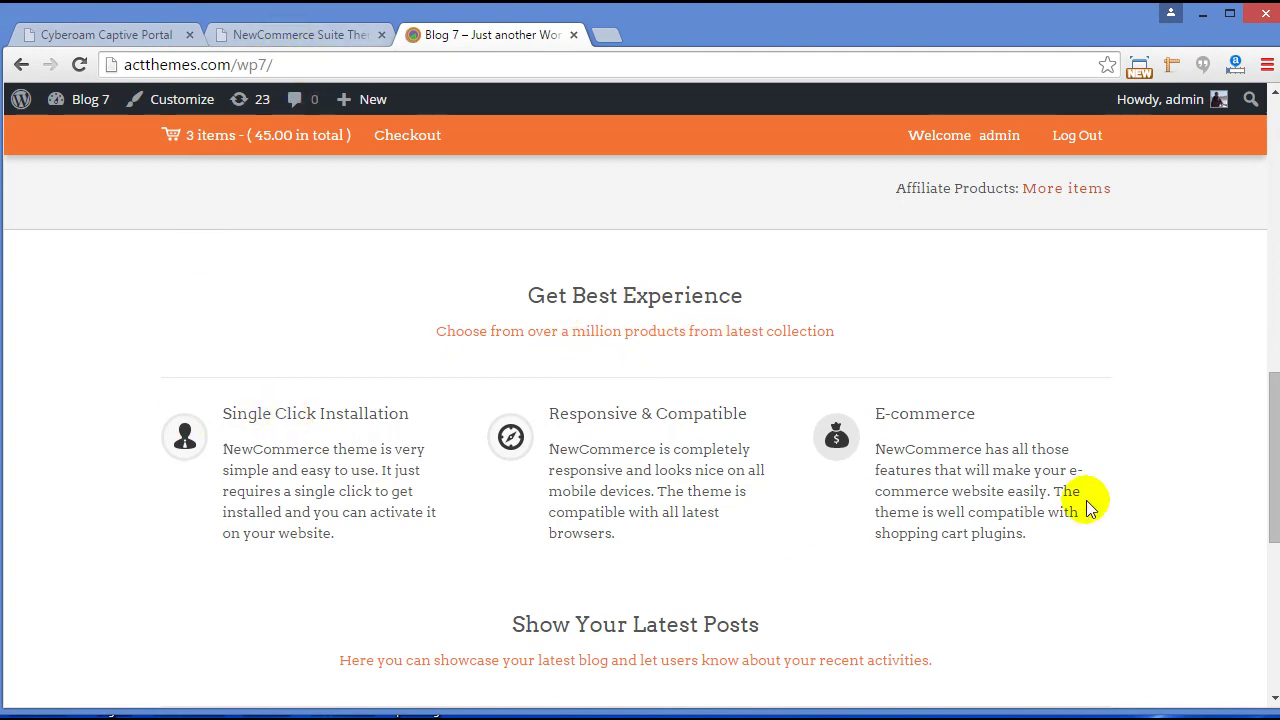
- Compare the First Feature Image option with the first feature's icon on the site's home page
left_click(267, 36)
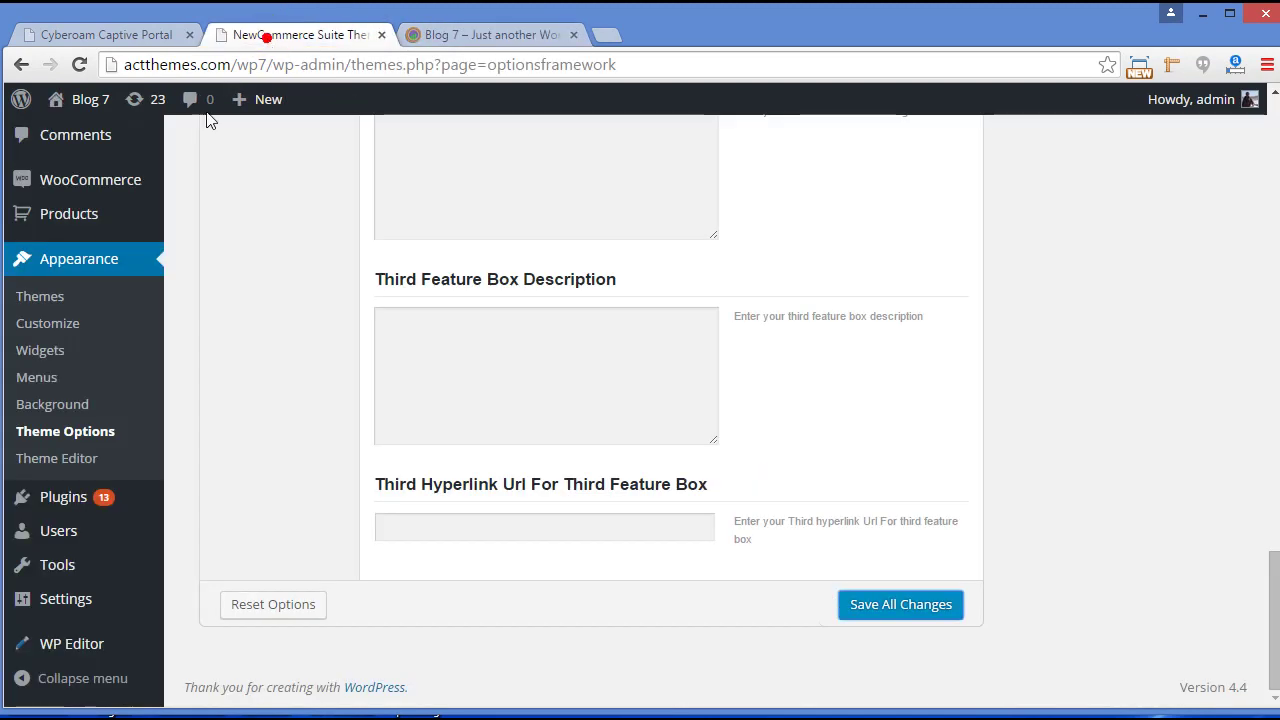
scroll(748, 312, "up", 15)
scroll(747, 306, "up", 6)
scroll(747, 306, "down", 4)
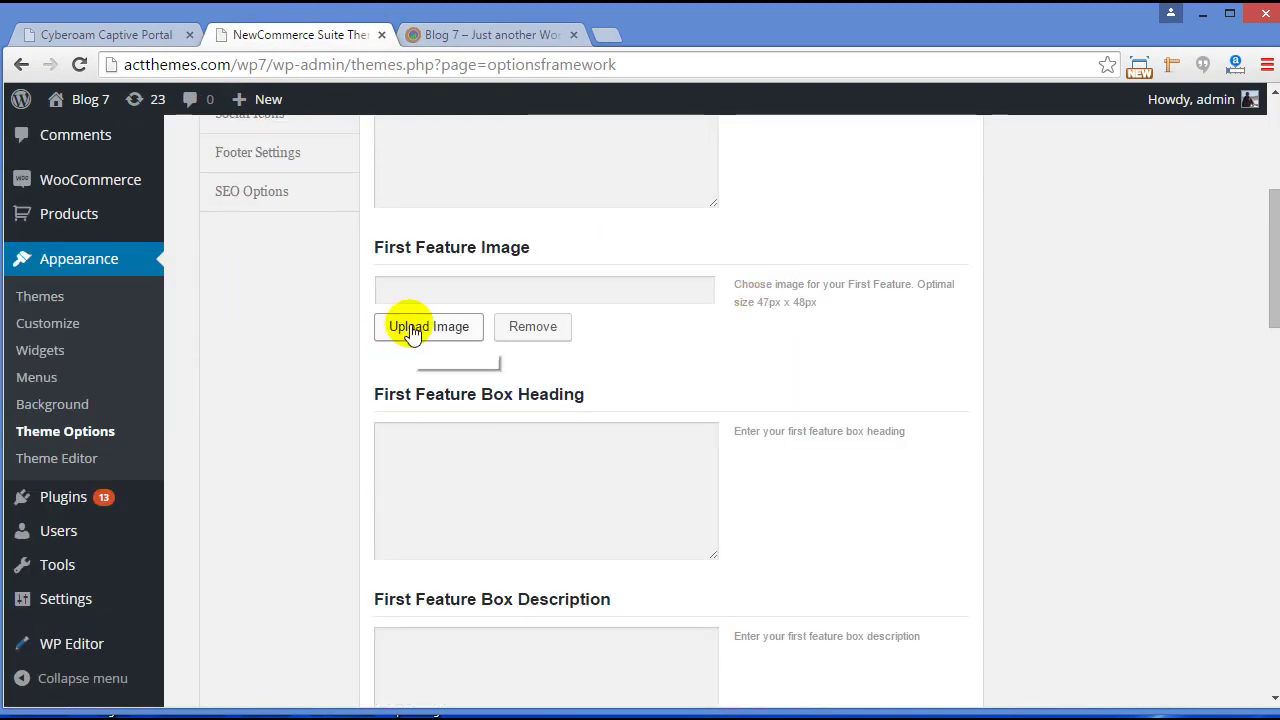
left_click(491, 38)
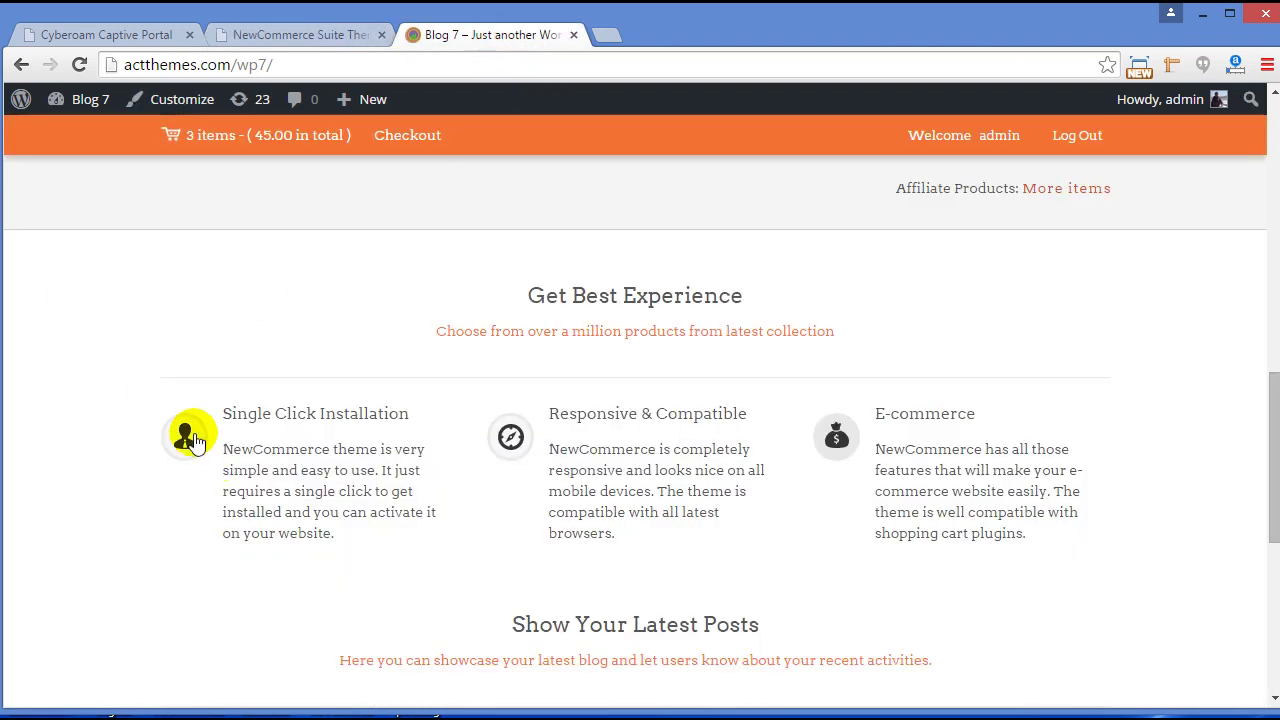
left_click(353, 43)
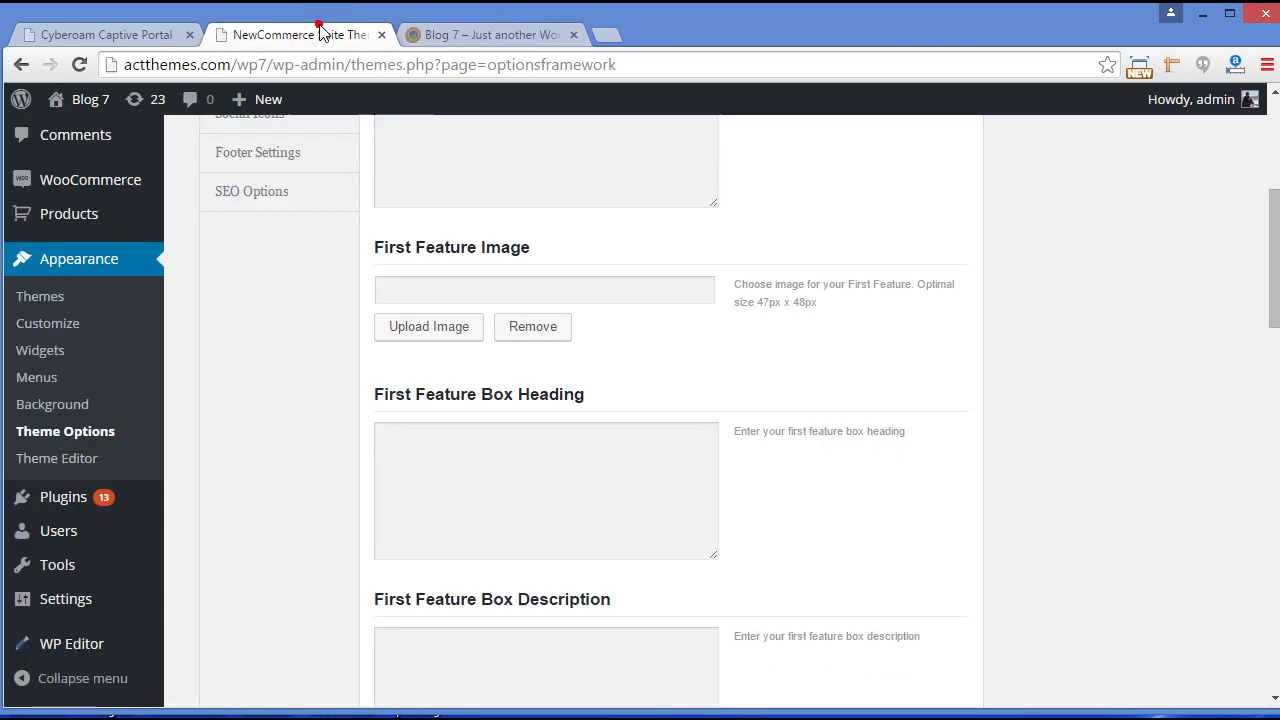
- Set the First Feature Box Heading to "Customer Satisfaction", copied from content.txt in Notepad++
scroll(723, 414, "down", 2)
left_click(540, 291)
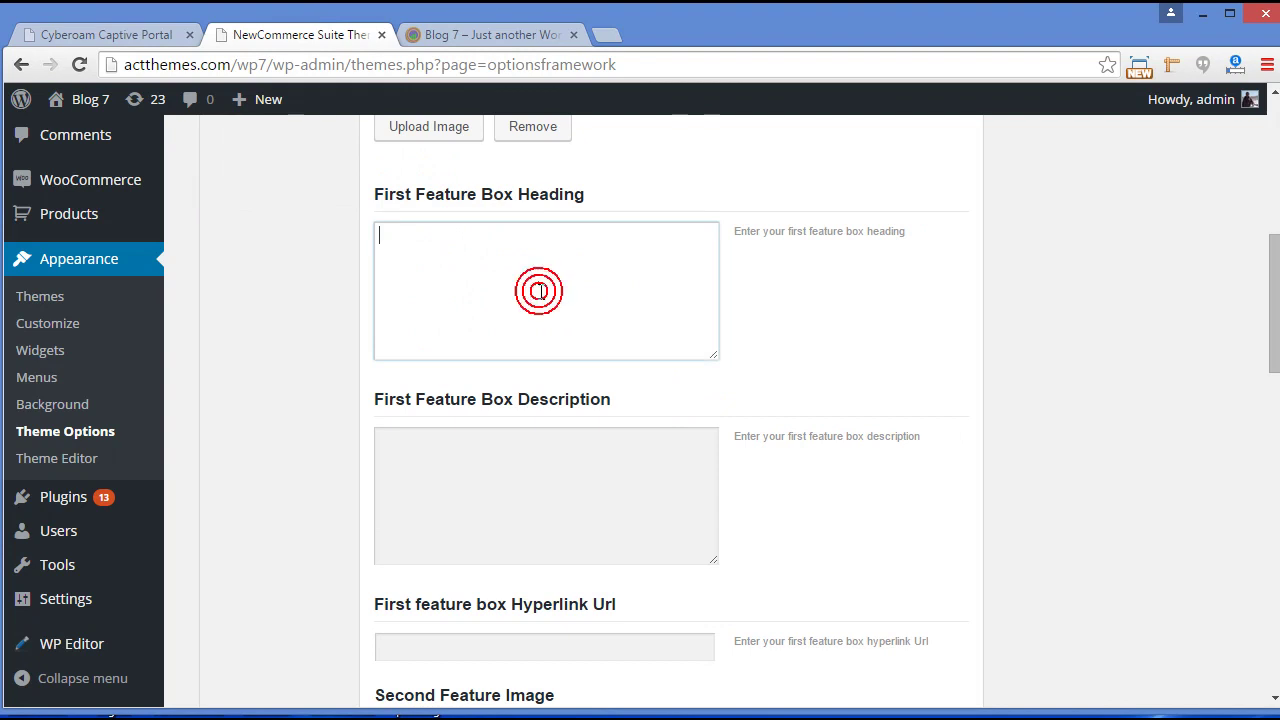
key("alt+Tab")
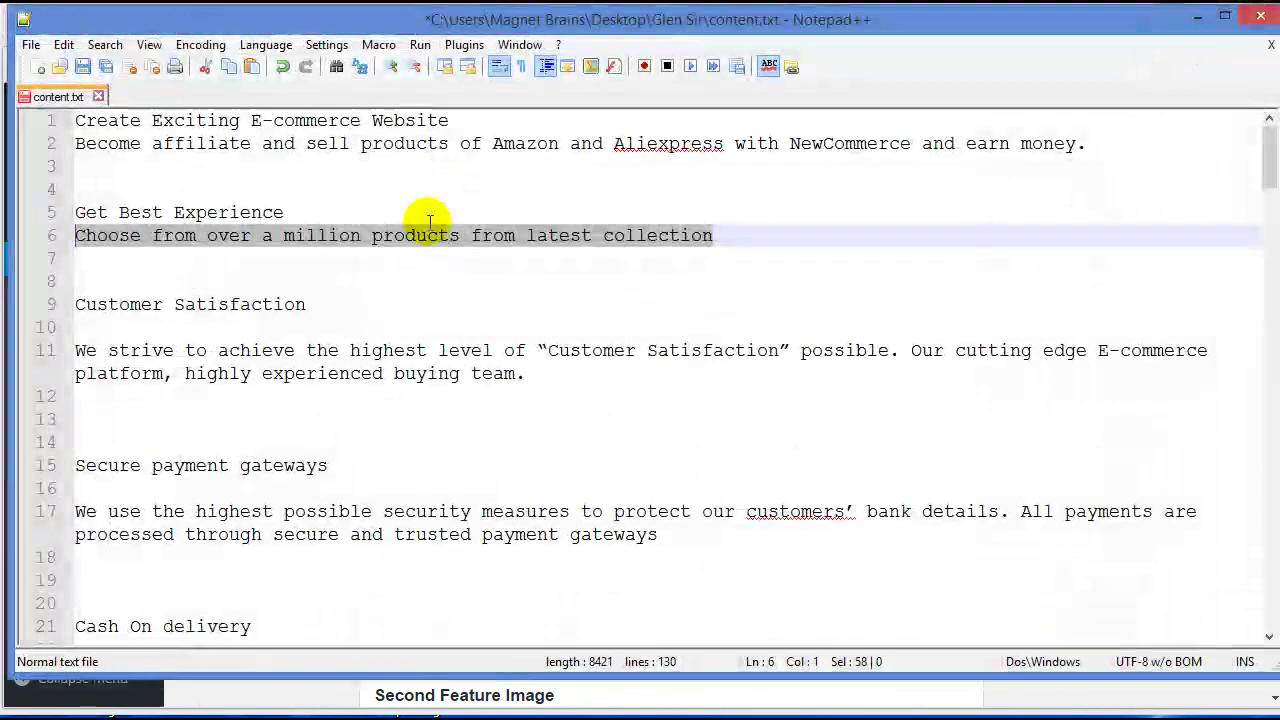
left_click_drag(312, 308, 50, 310)
key("ctrl+c")
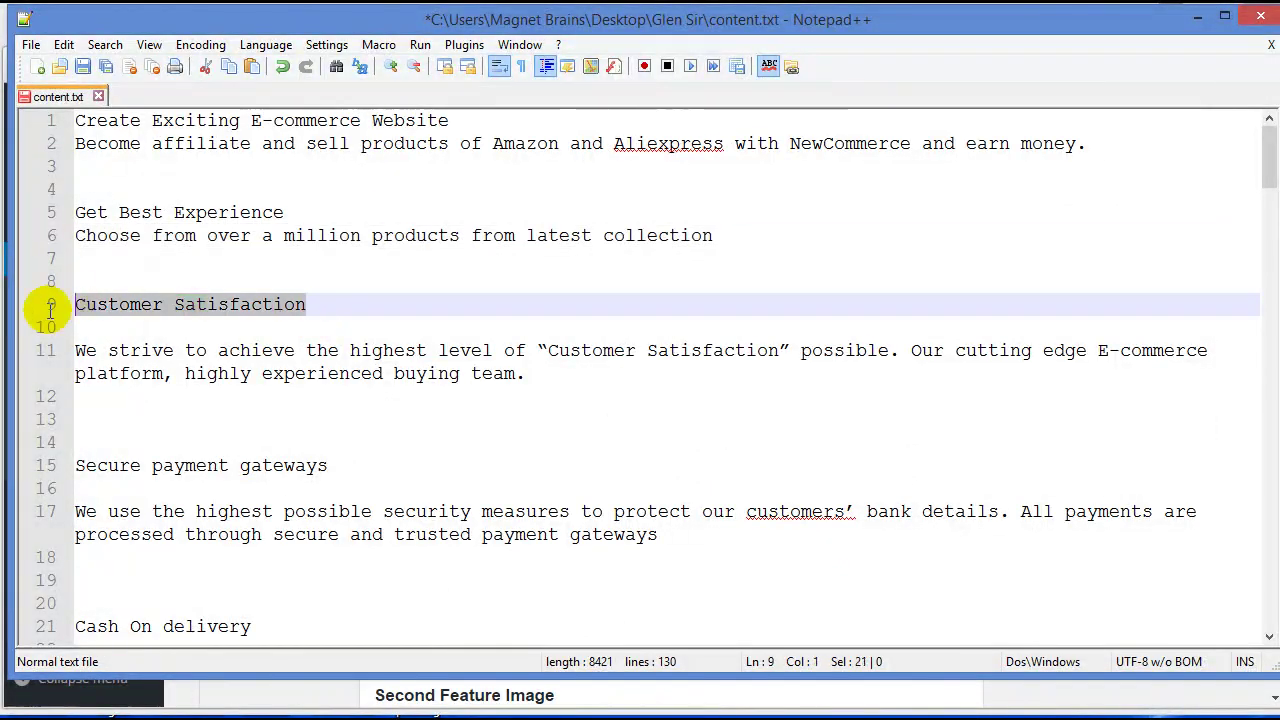
left_click(1197, 22)
key("ctrl+v")
- Fill the First Feature Box Description with the "We strive to achieve the highest level of “Customer Satisfaction” possible." paragraph from content.txt in Notepad++
left_click(526, 488)
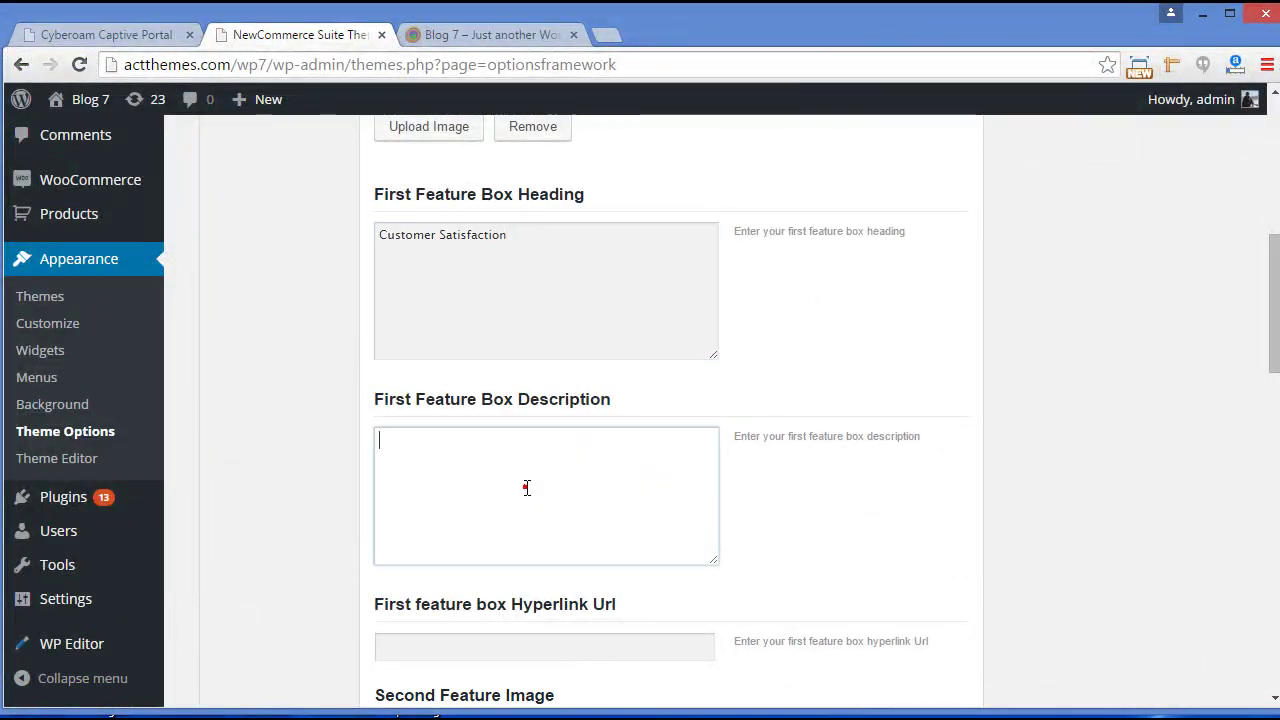
key("alt+Tab")
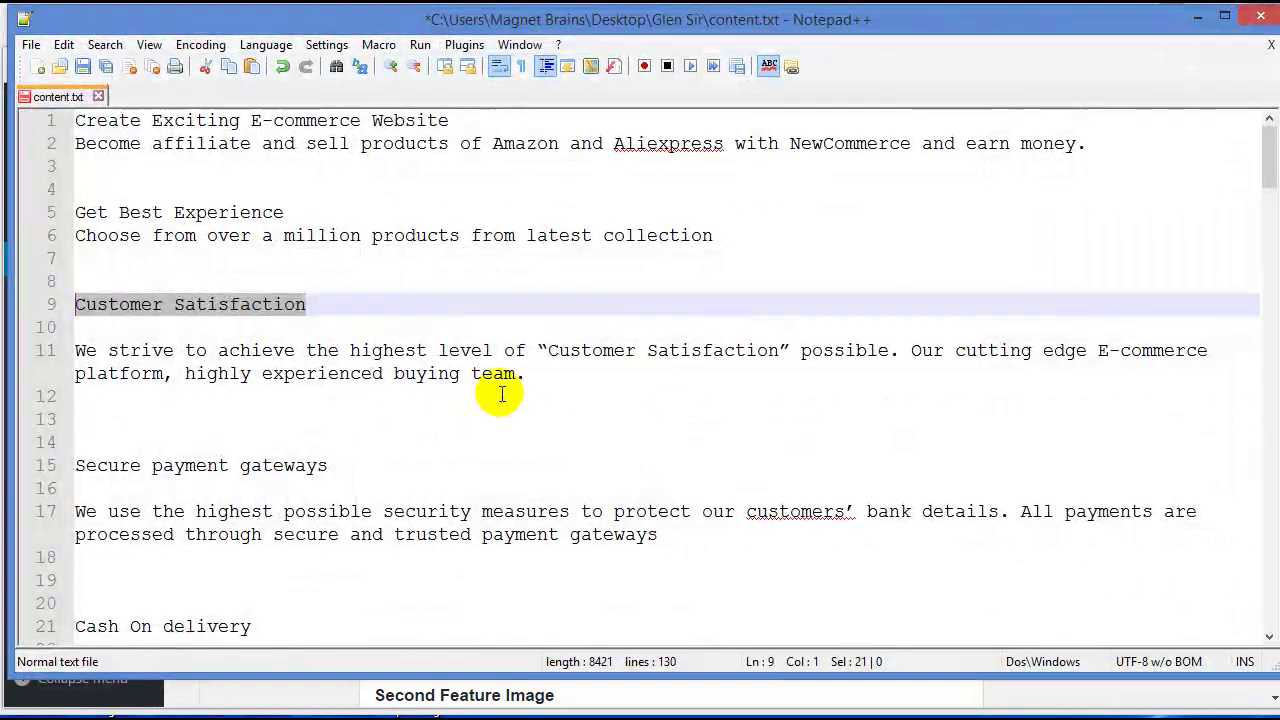
left_click_drag(522, 376, 30, 338)
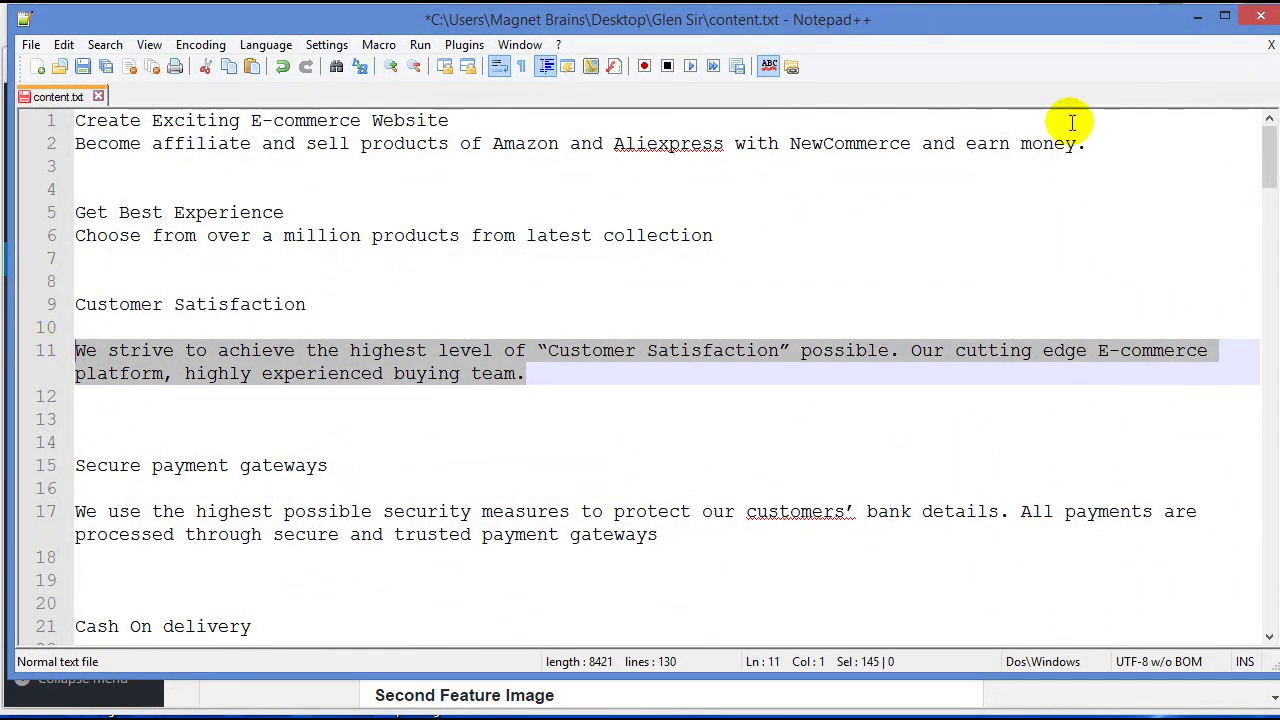
key("ctrl+c")
left_click(1197, 17)
key("ctrl+v")
- Set the First feature box Hyperlink Url to "#"
scroll(540, 446, "down", 2)
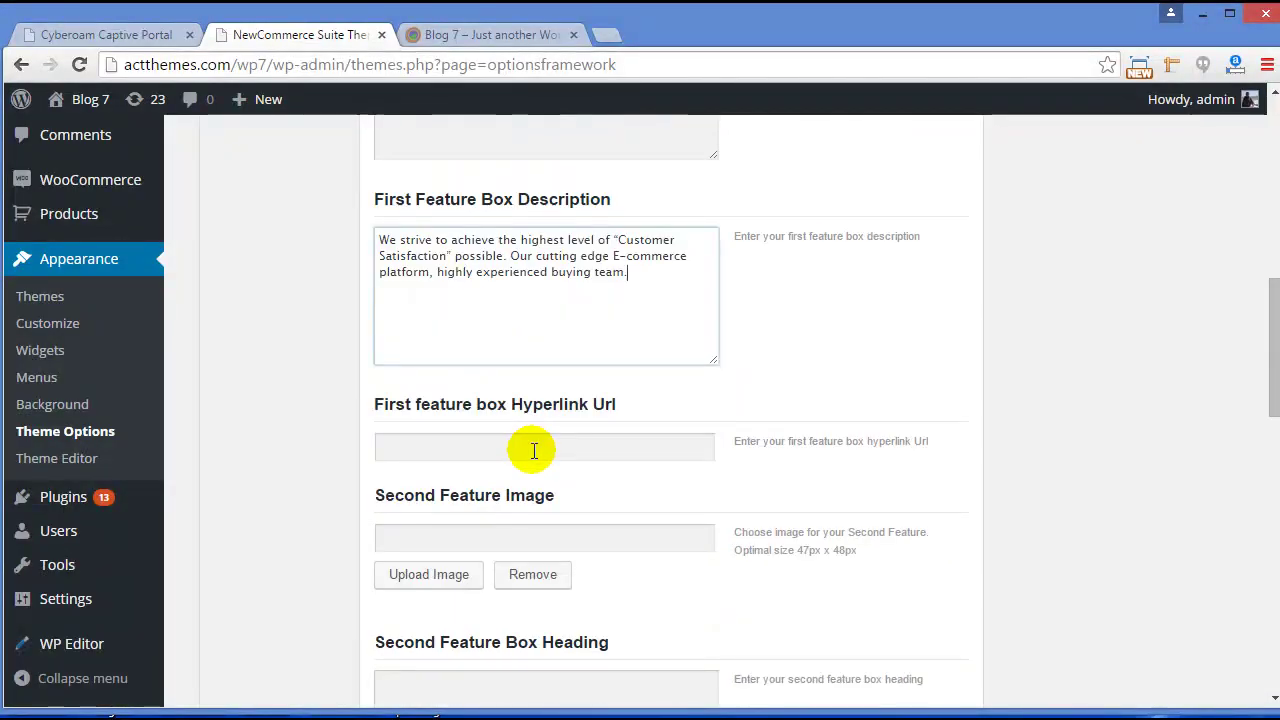
left_click(533, 450)
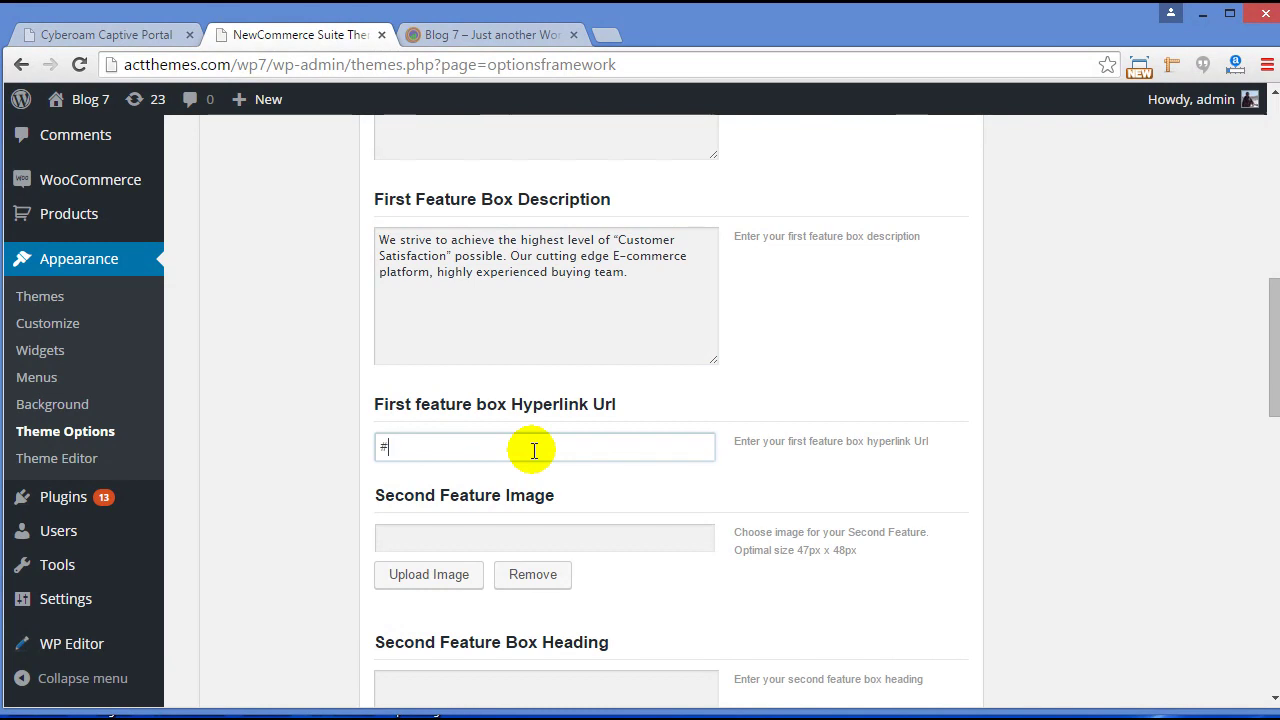
scroll(645, 365, "up", 2)
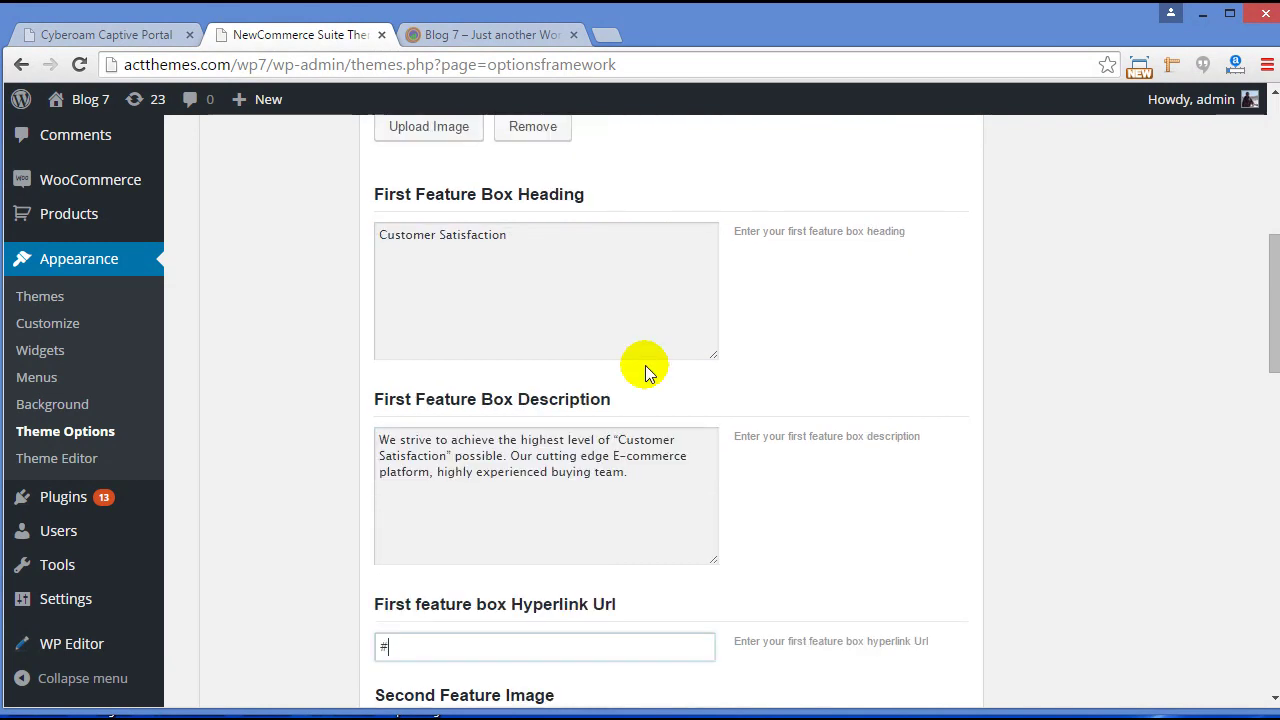
- Save the home page feature settings and reload the site's home page to check the first feature box
scroll(645, 365, "down", 6)
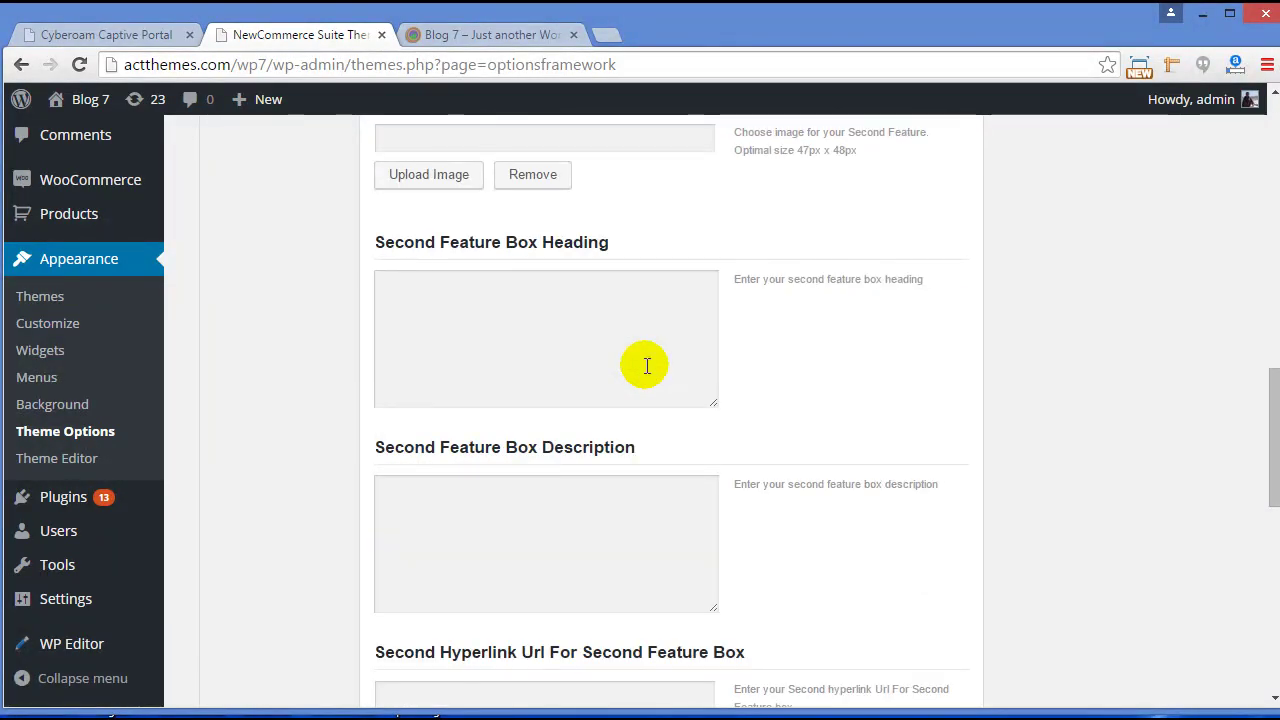
scroll(646, 366, "down", 8)
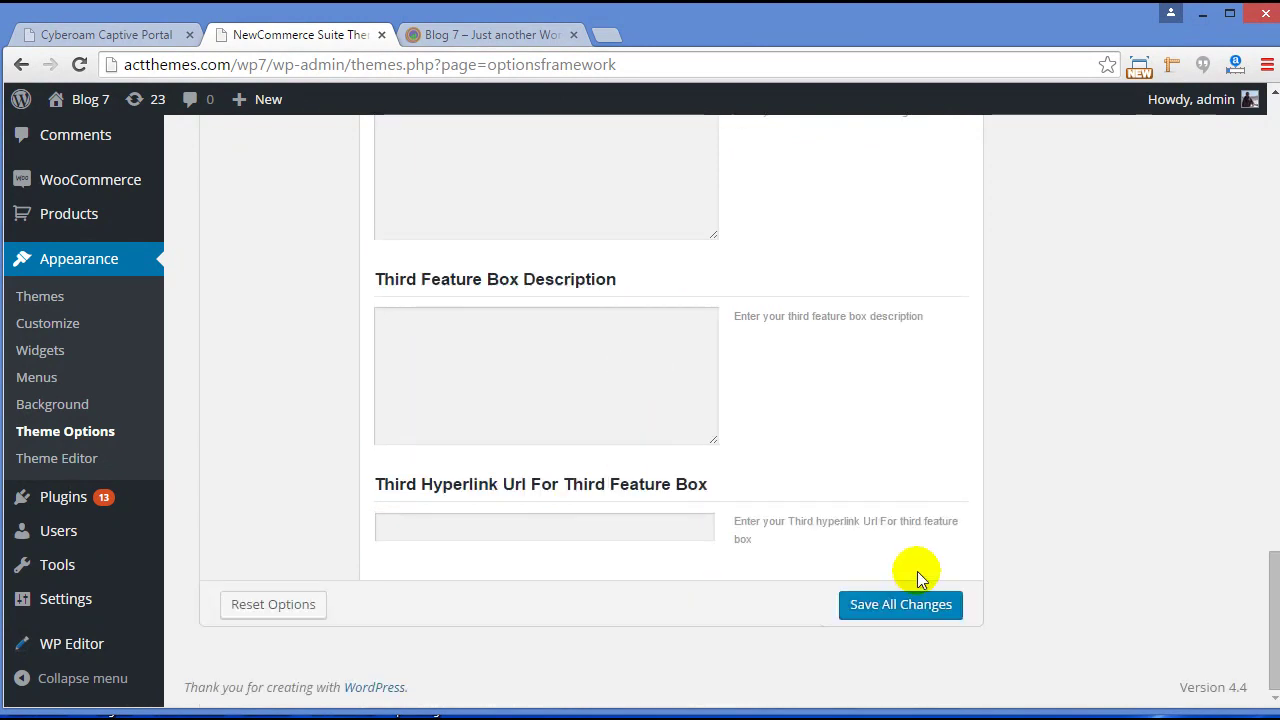
left_click(486, 34)
left_click(79, 64)
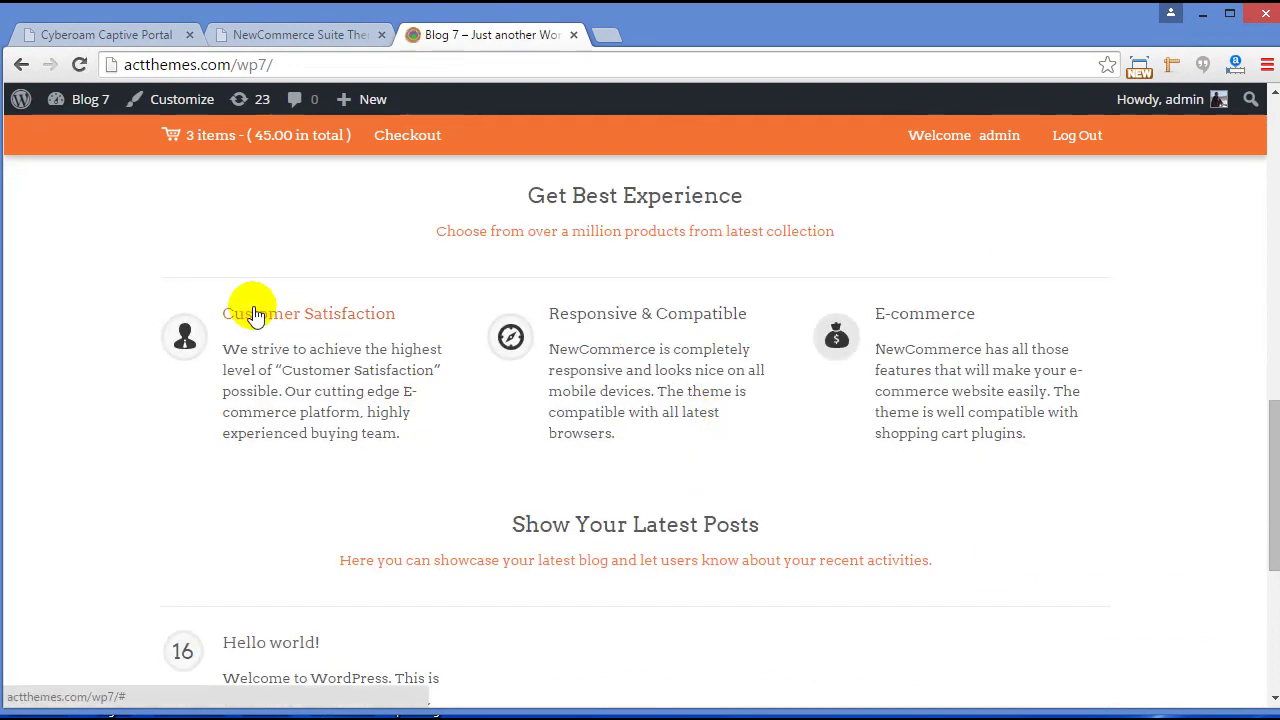
- Compare the Home Page Category options with the product category tabs on the site's home page
key("ctrl+shift+Tab")
left_click(312, 378)
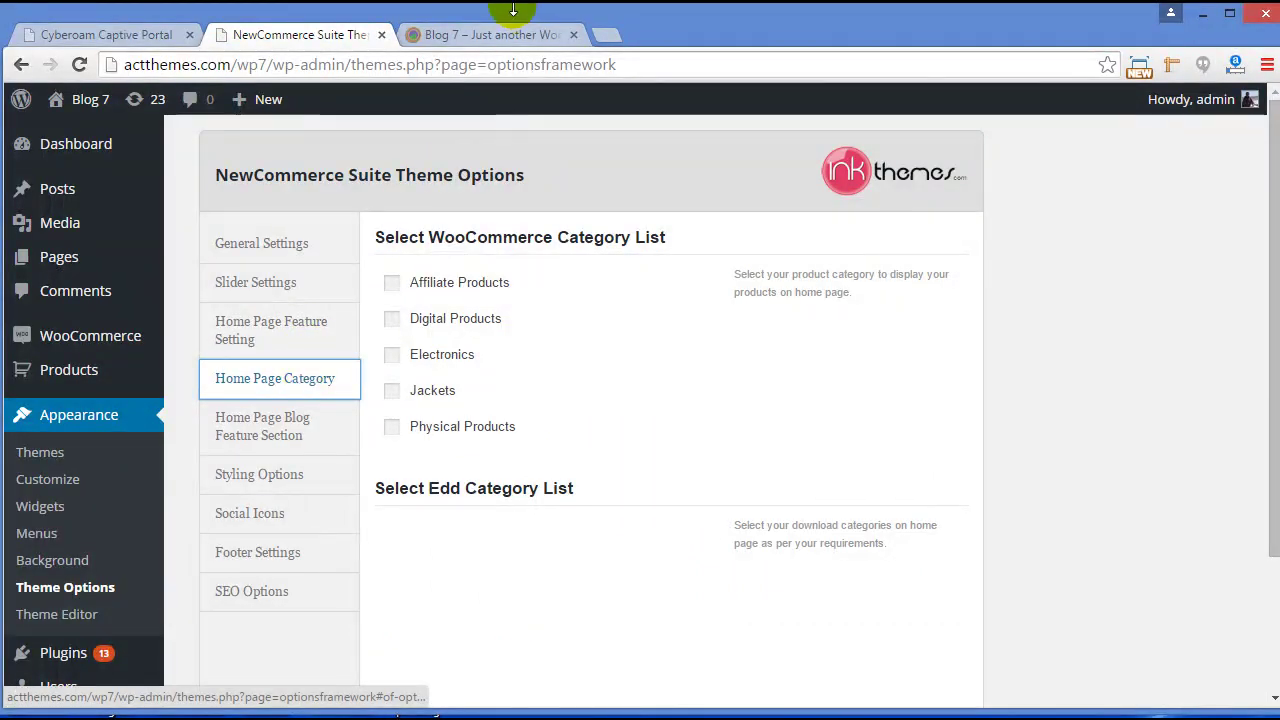
left_click(478, 35)
scroll(688, 415, "up", 20)
scroll(694, 391, "down", 5)
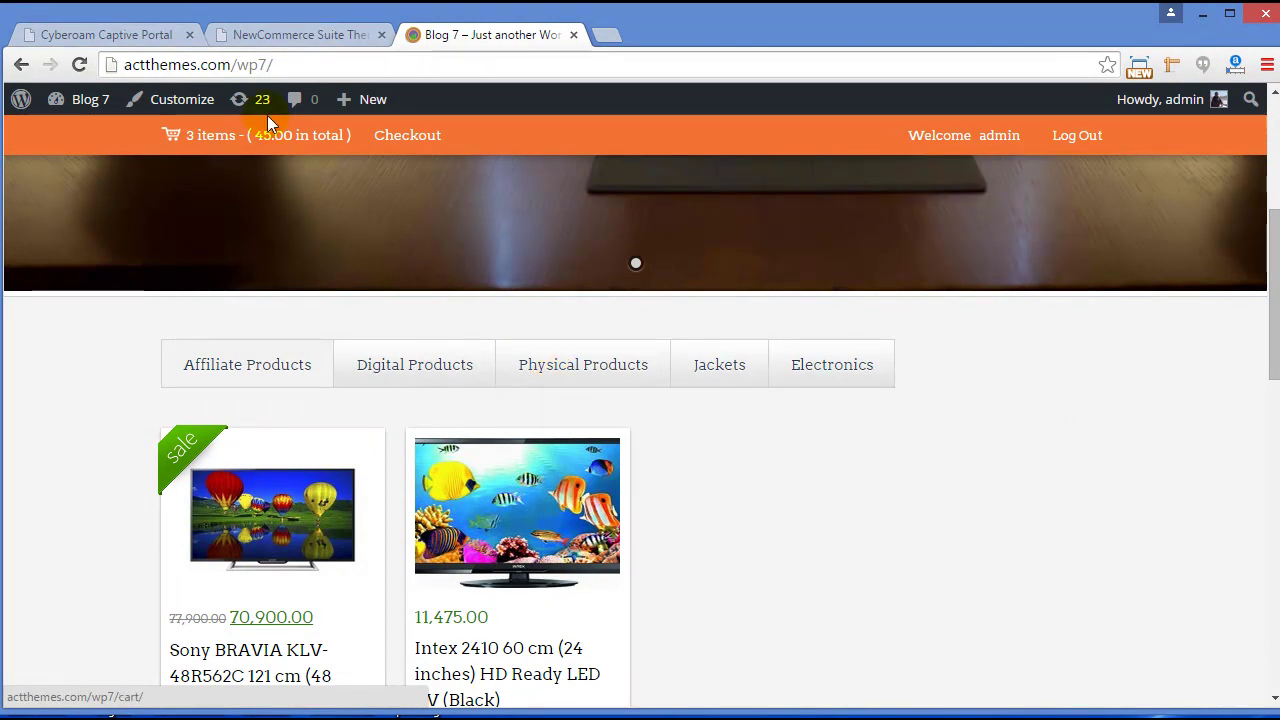
left_click(288, 37)
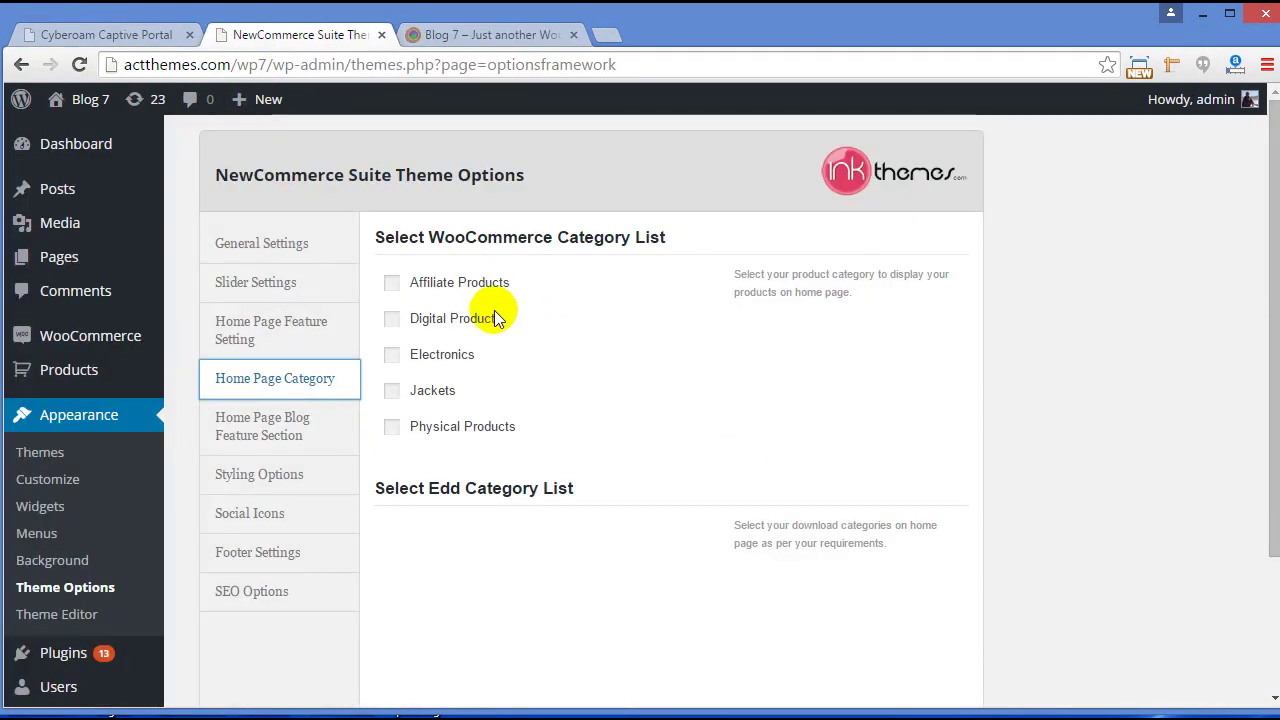
- Select Affiliate Products, Digital Products and Physical Products as WooCommerce home page categories, save, and reload the site's home page
left_click(392, 284)
left_click(391, 318)
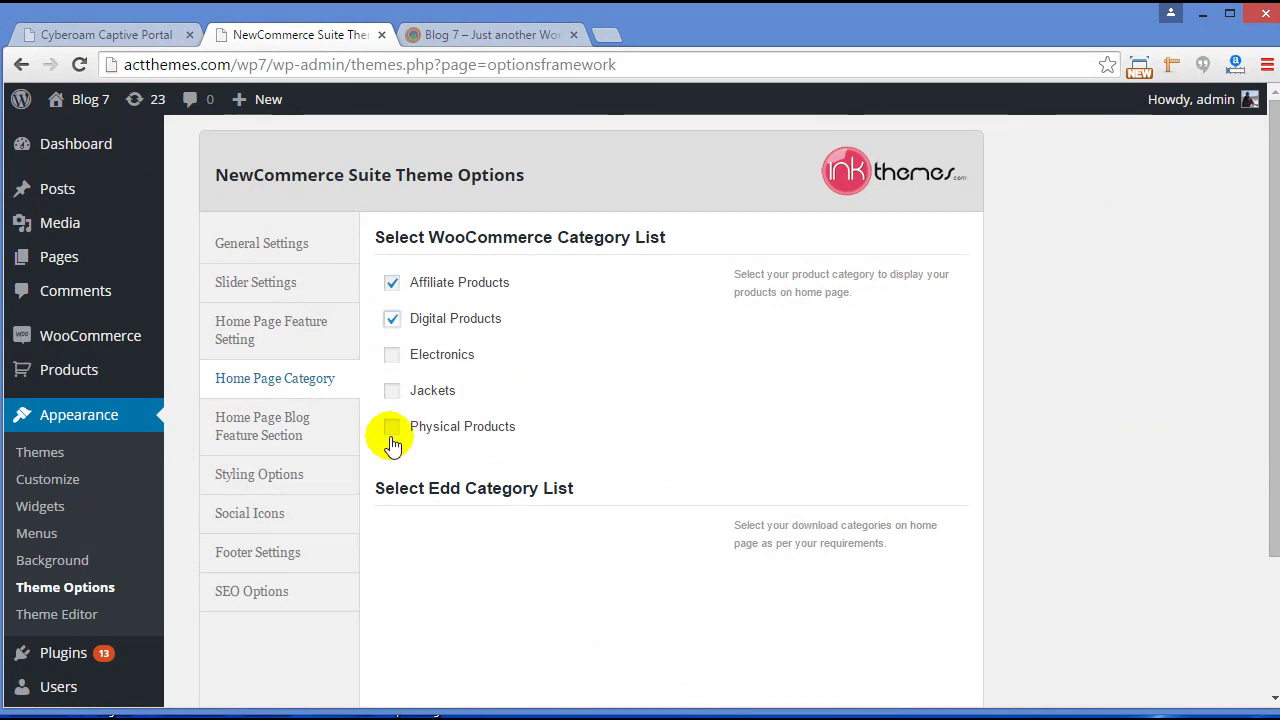
scroll(794, 392, "down", 3)
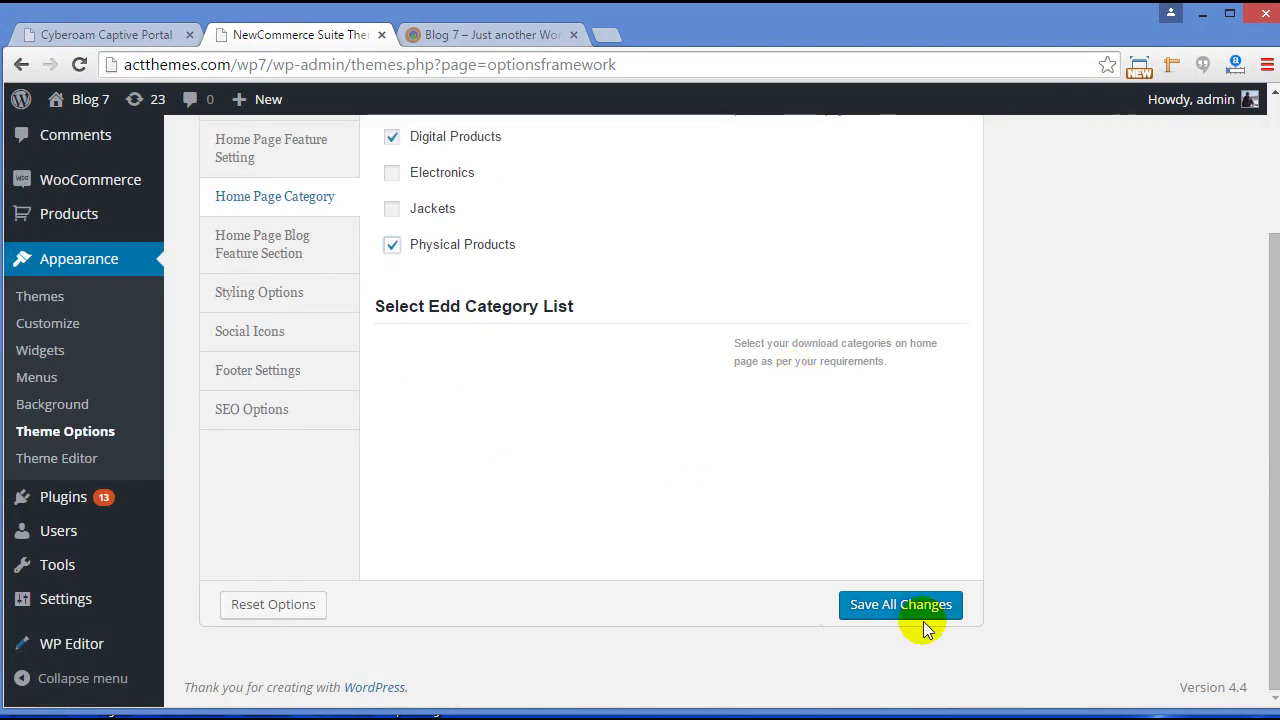
left_click(460, 36)
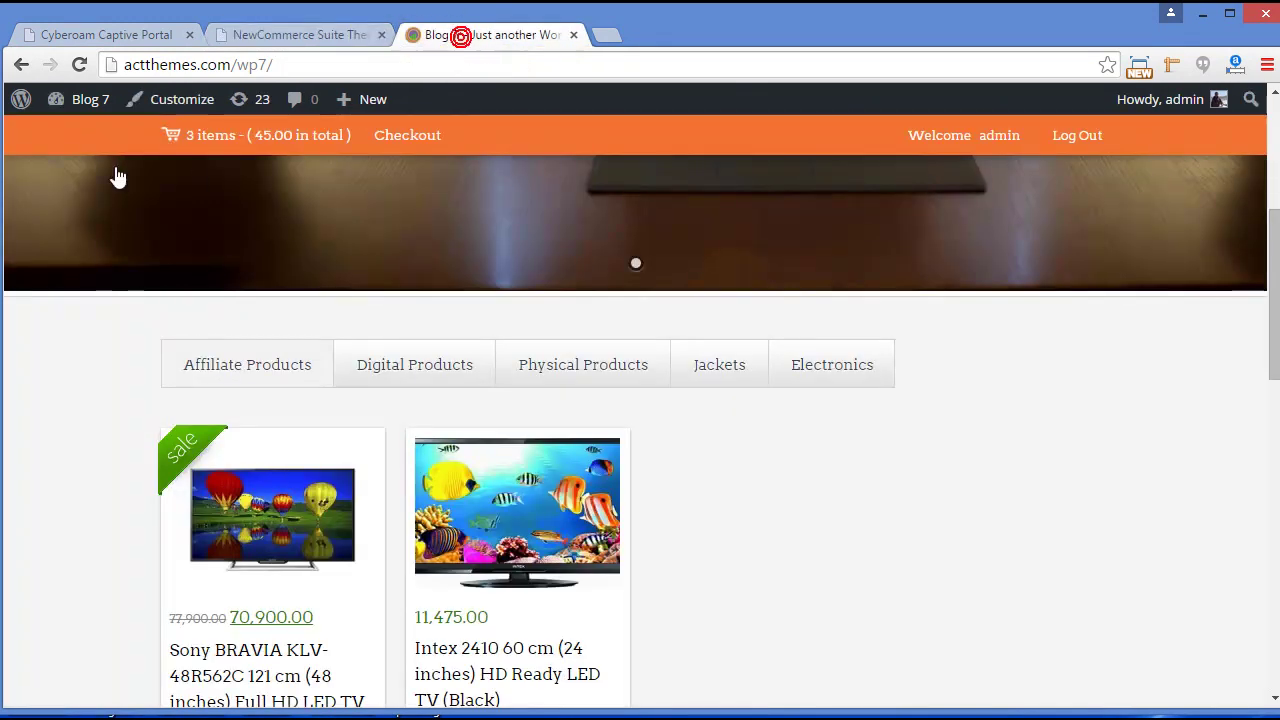
left_click(79, 64)
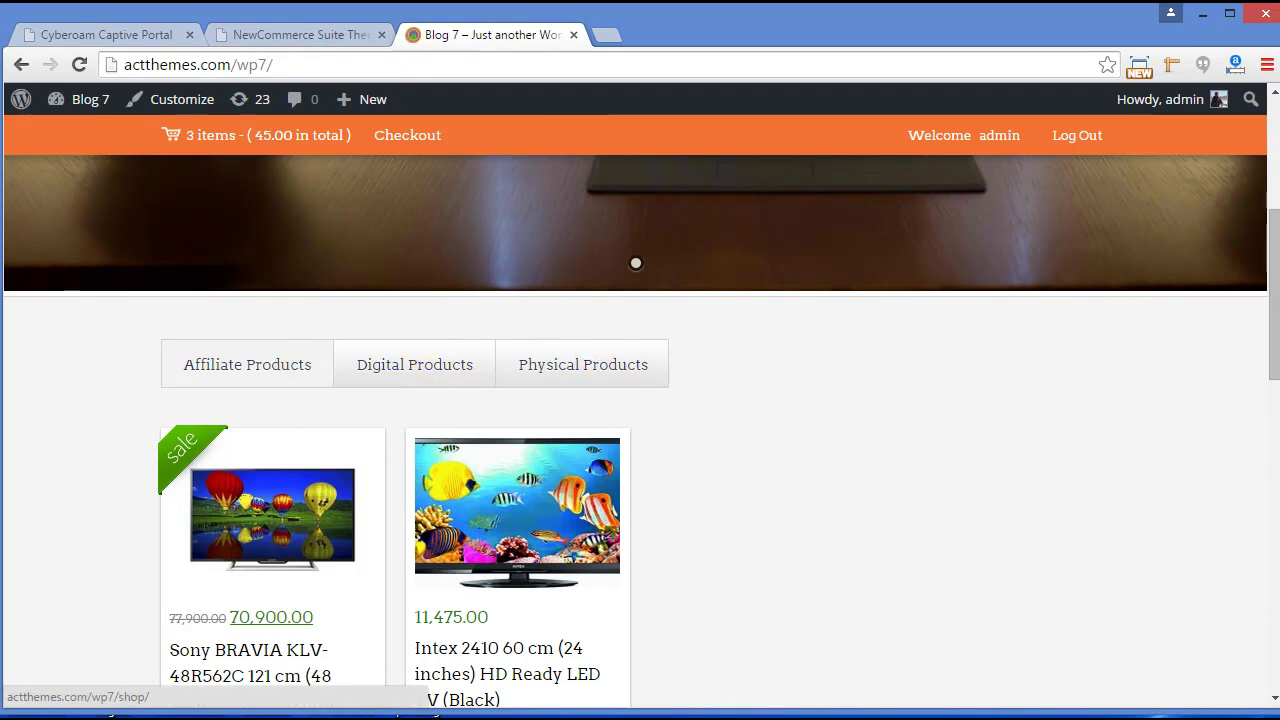
- Set the Home Blog Heading in the Home Page Blog Feature Section to "Recent News", copied from content.txt in Notepad++
left_click(300, 34)
left_click(278, 255)
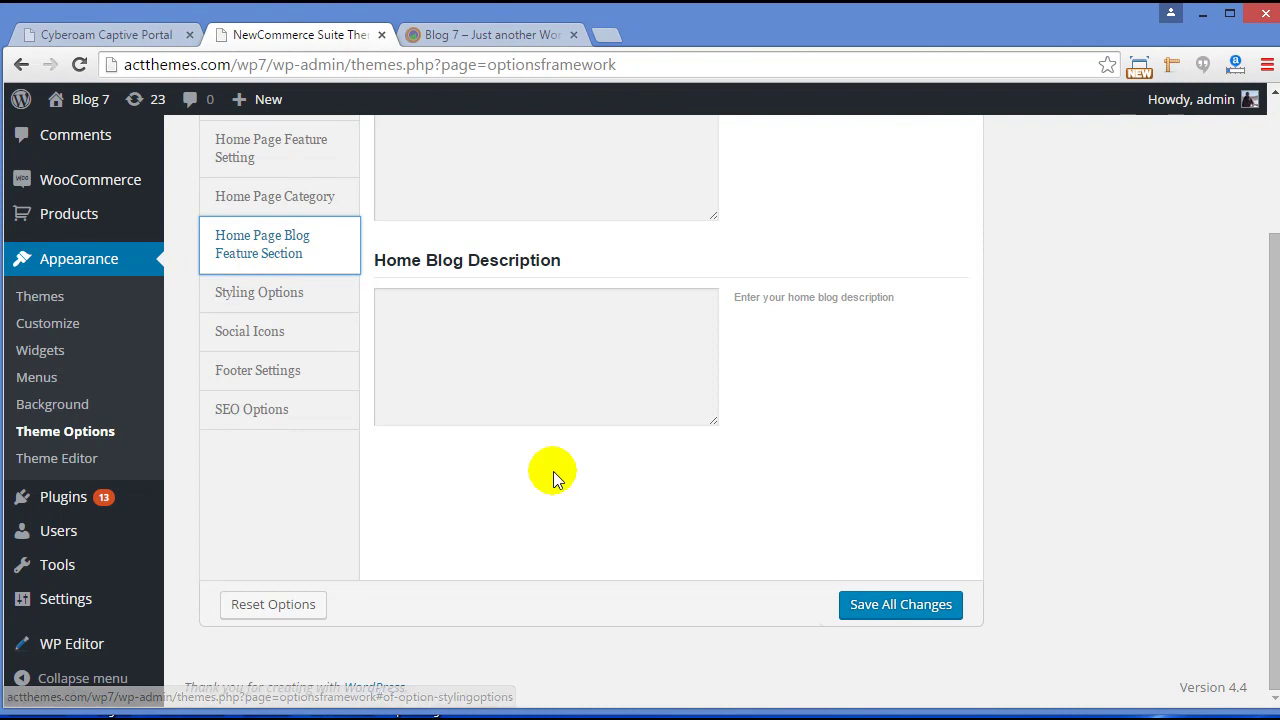
scroll(549, 471, "up", 2)
left_click(452, 300)
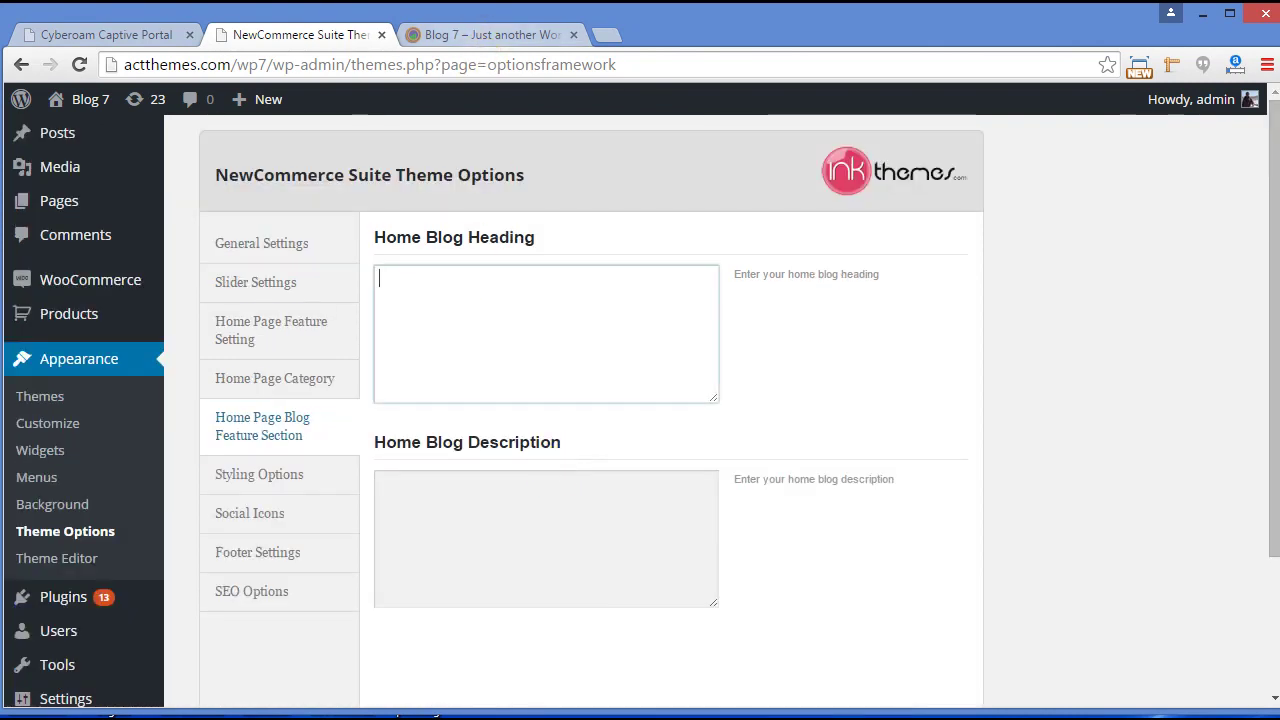
key("alt+Tab")
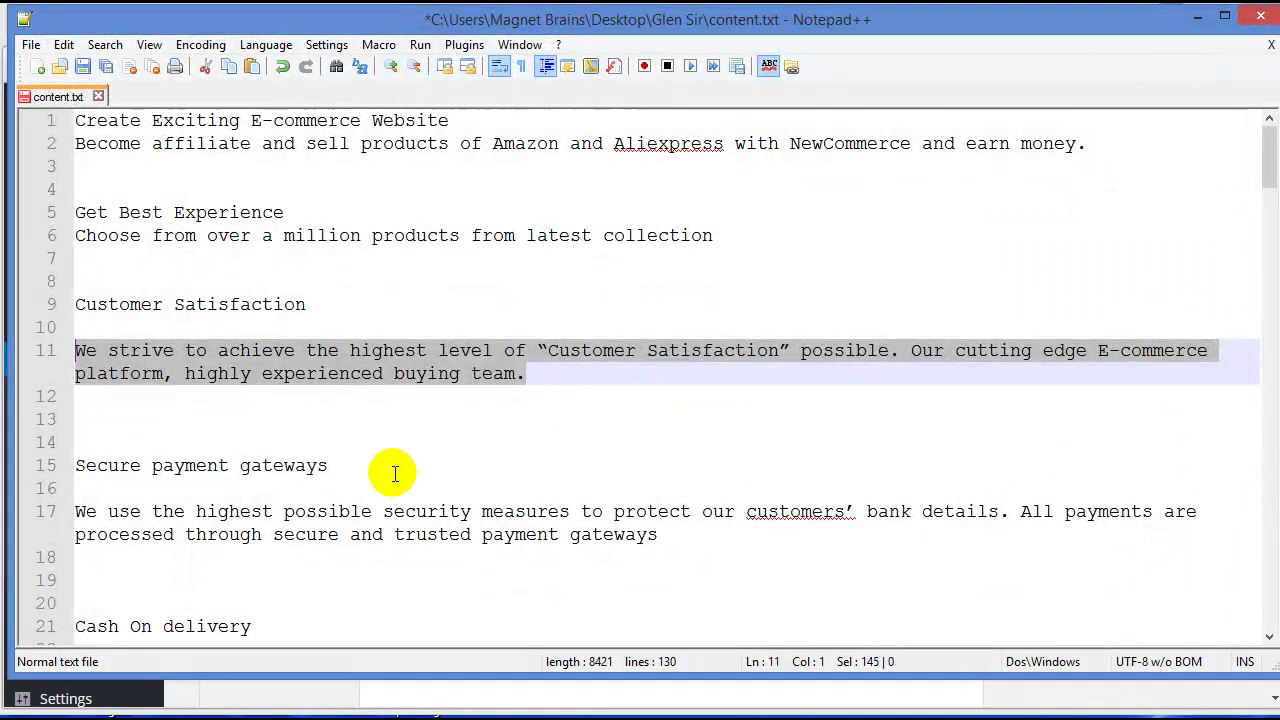
scroll(300, 410, "down", 2)
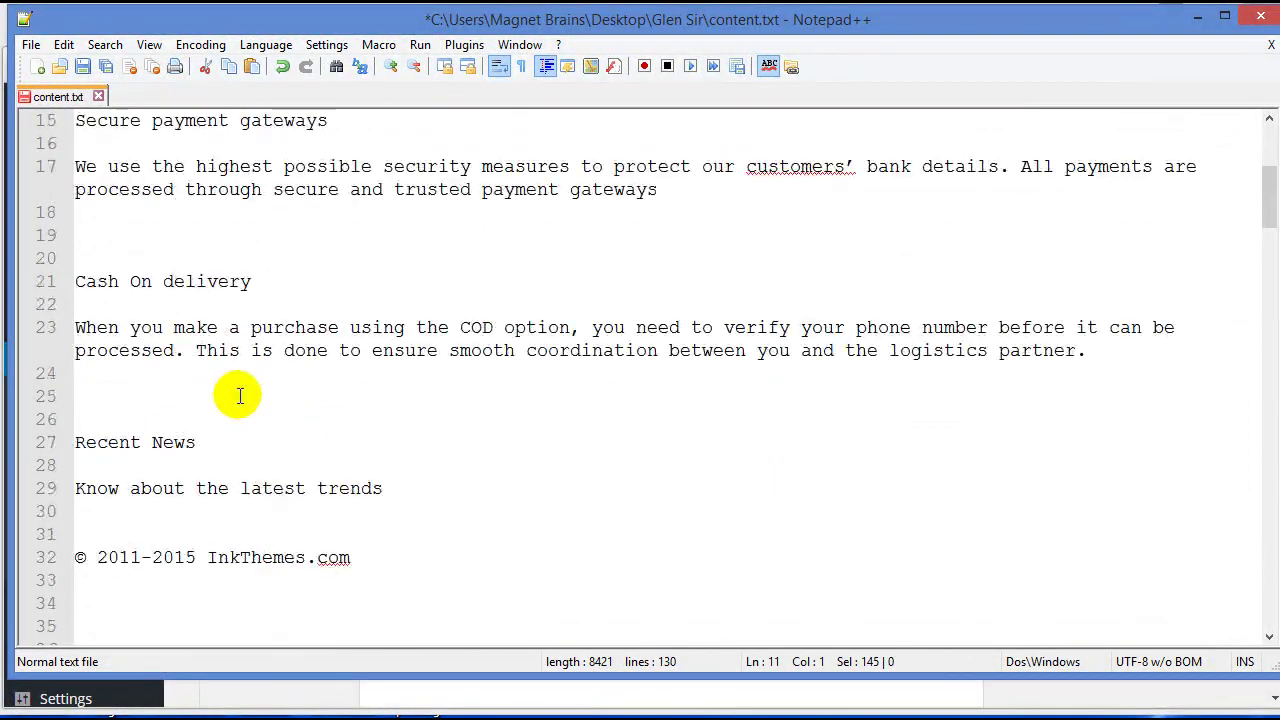
left_click_drag(209, 442, 46, 448)
key("ctrl+c")
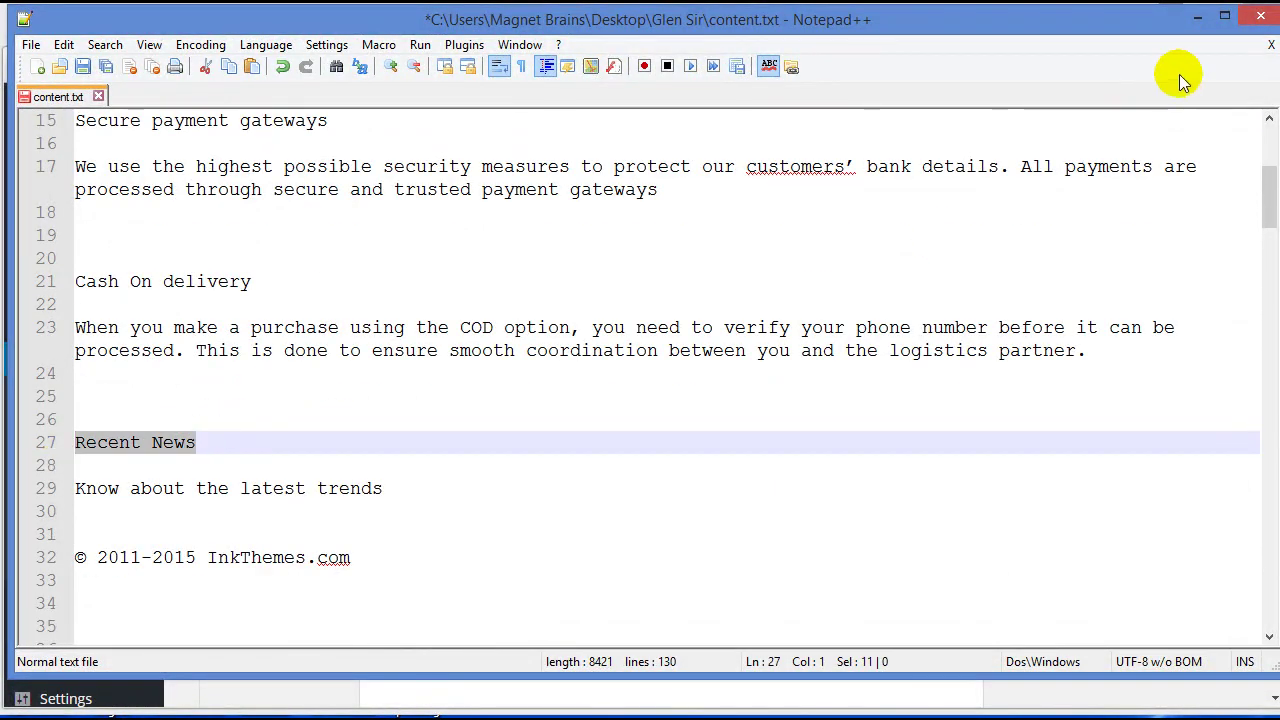
key("alt+Tab")
left_click(699, 268)
key("ctrl+v")
- Set the Home Blog Description to "Know about the latest trends", copied from content.txt in Notepad++
left_click(483, 557)
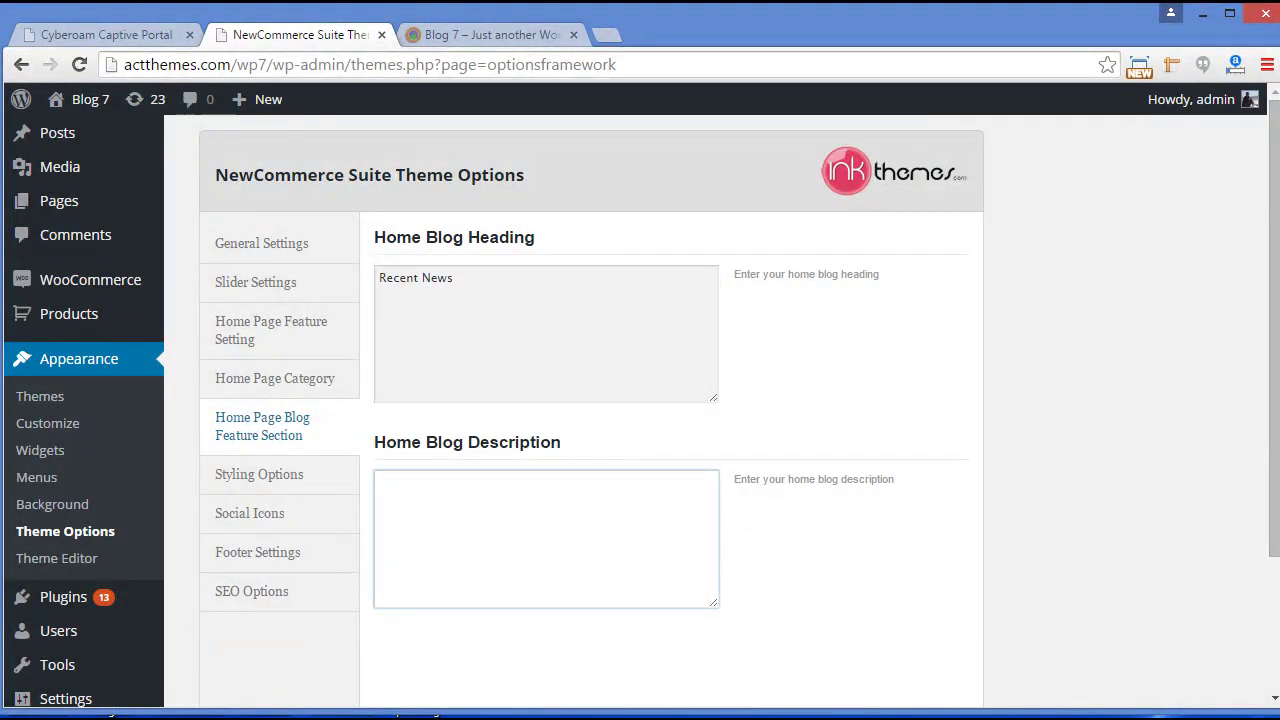
key("alt+Tab")
left_click_drag(381, 493, 46, 488)
key("ctrl+c")
left_click(1198, 20)
key("ctrl+v")
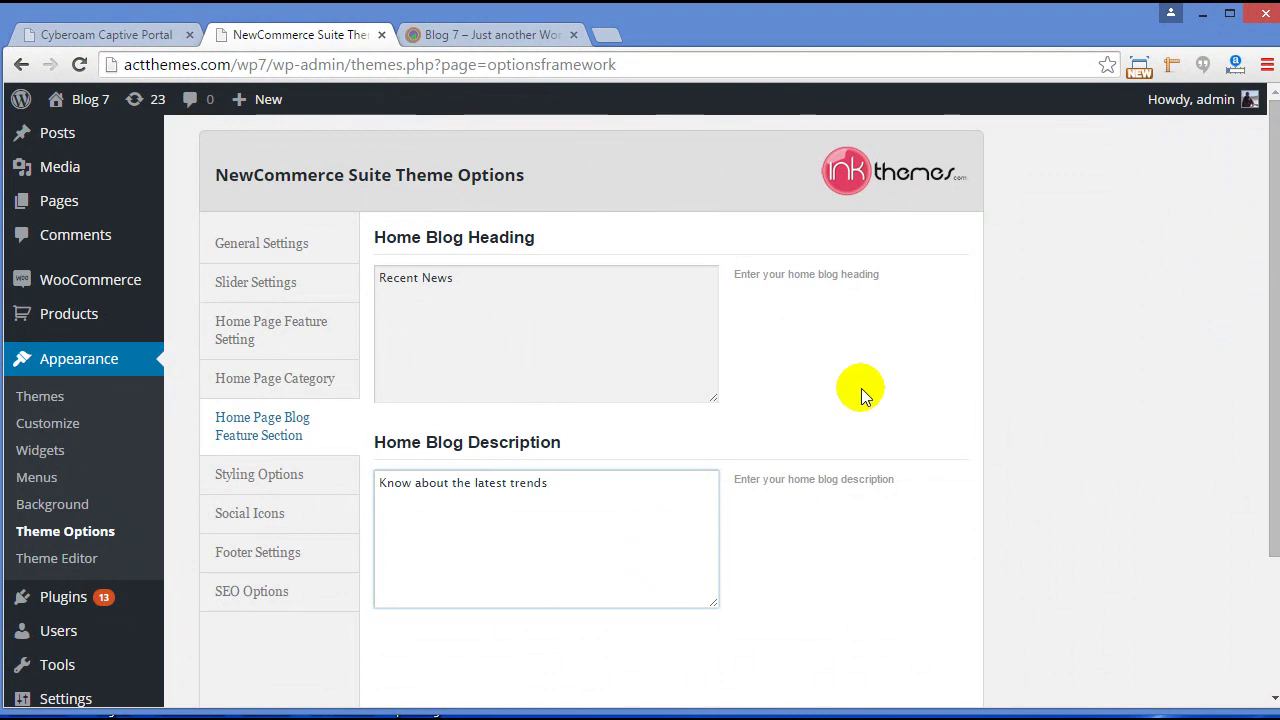
- Save the blog feature settings and reload the site's home page to check the blog section's heading and description
scroll(861, 388, "down", 3)
left_click(884, 604)
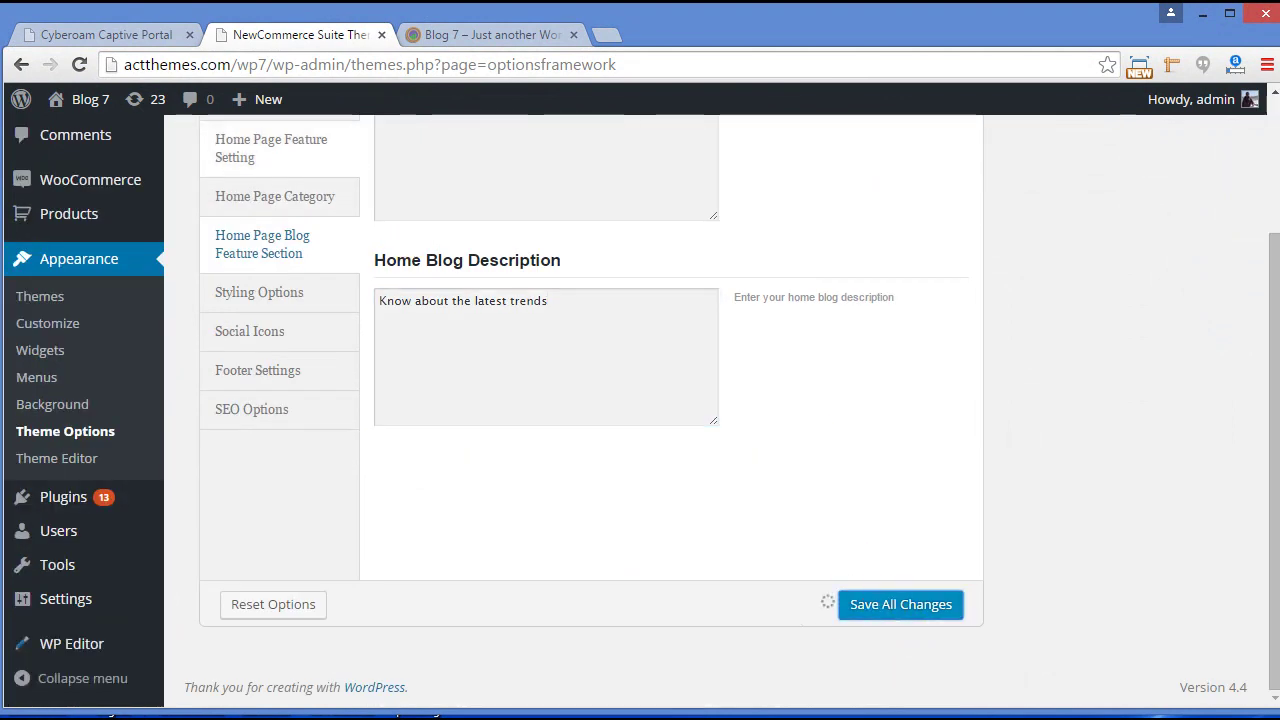
left_click(490, 34)
left_click(79, 64)
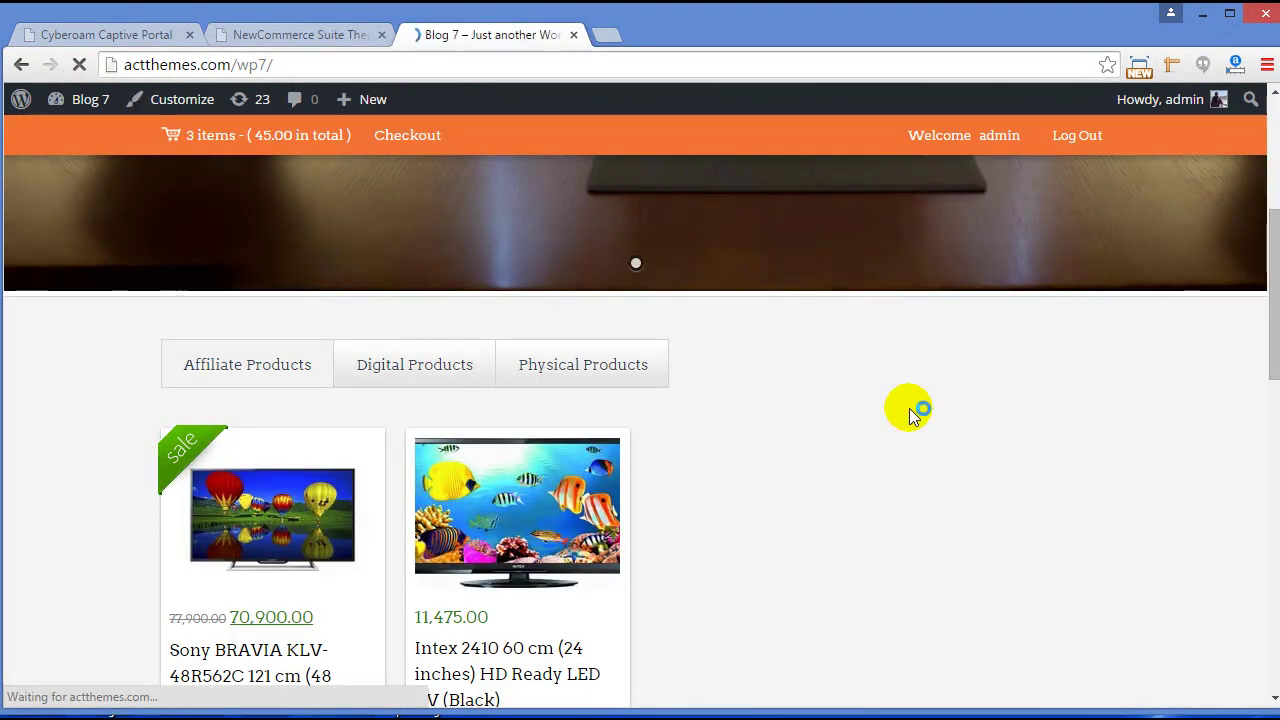
scroll(909, 408, "down", 10)
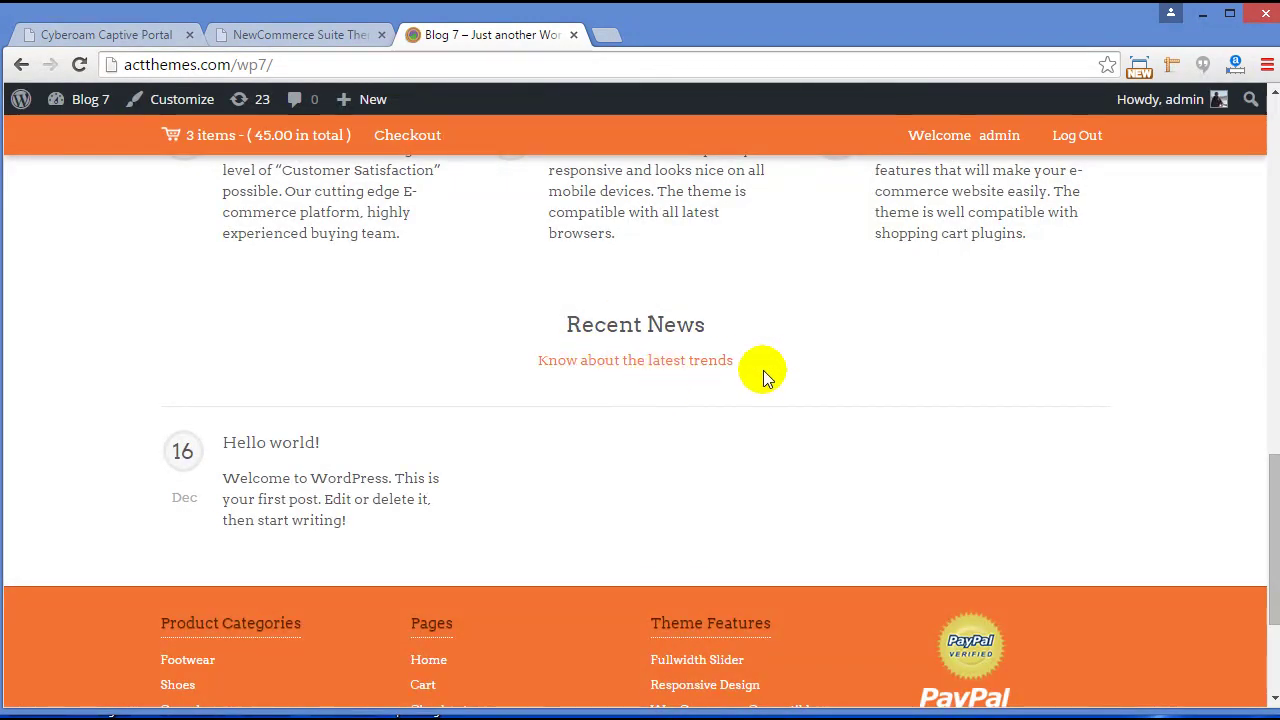
- Set the Theme Stylesheet in the Styling Options to red
key("ctrl+shift+Tab")
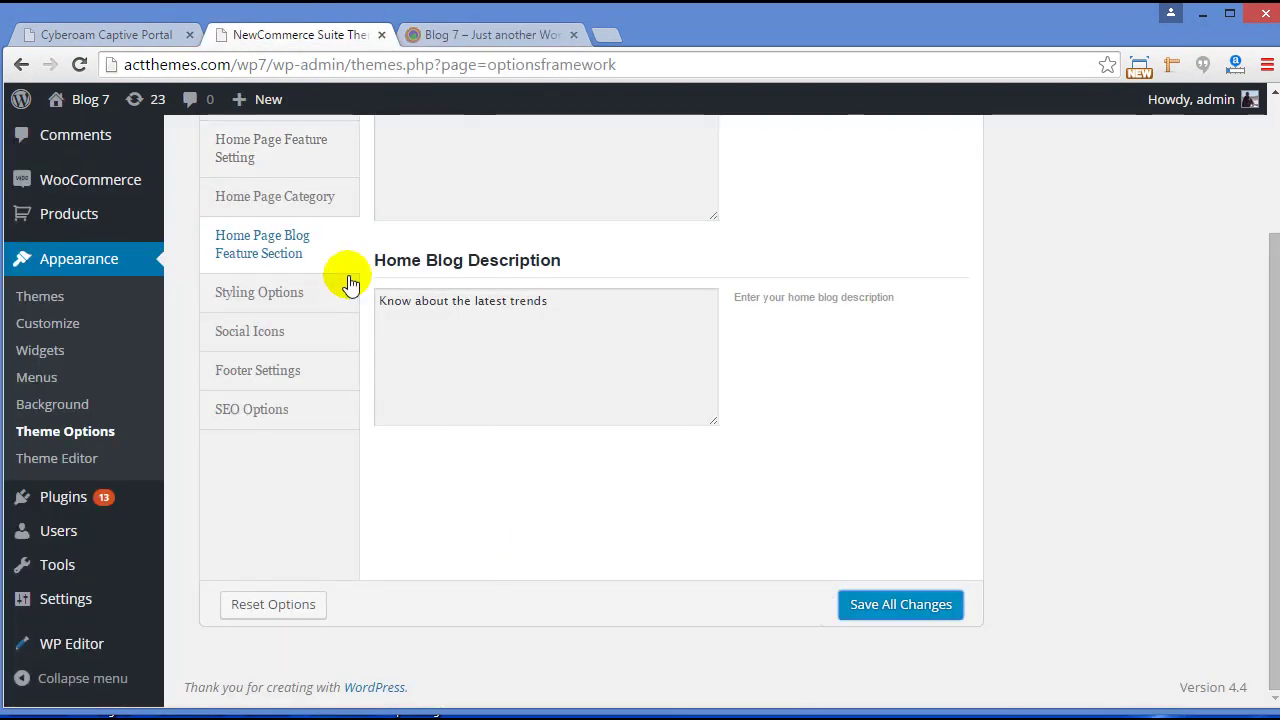
left_click(303, 292)
scroll(481, 291, "up", 2)
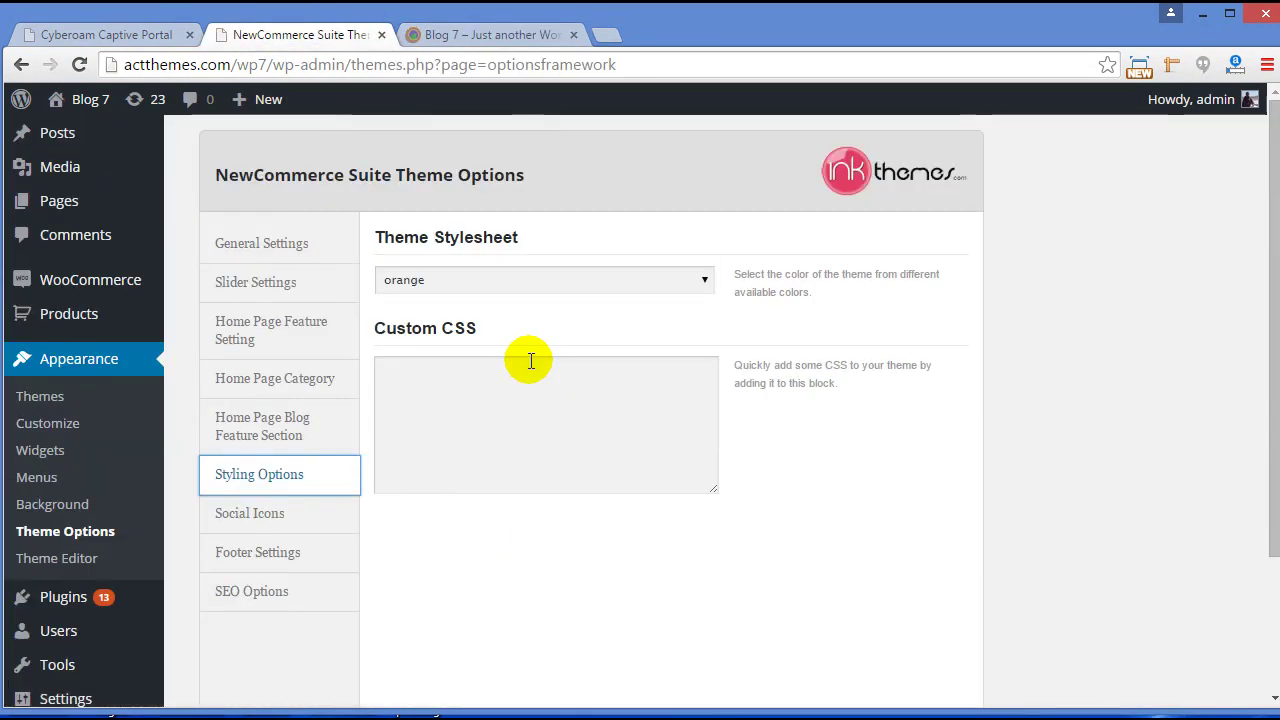
left_click(520, 286)
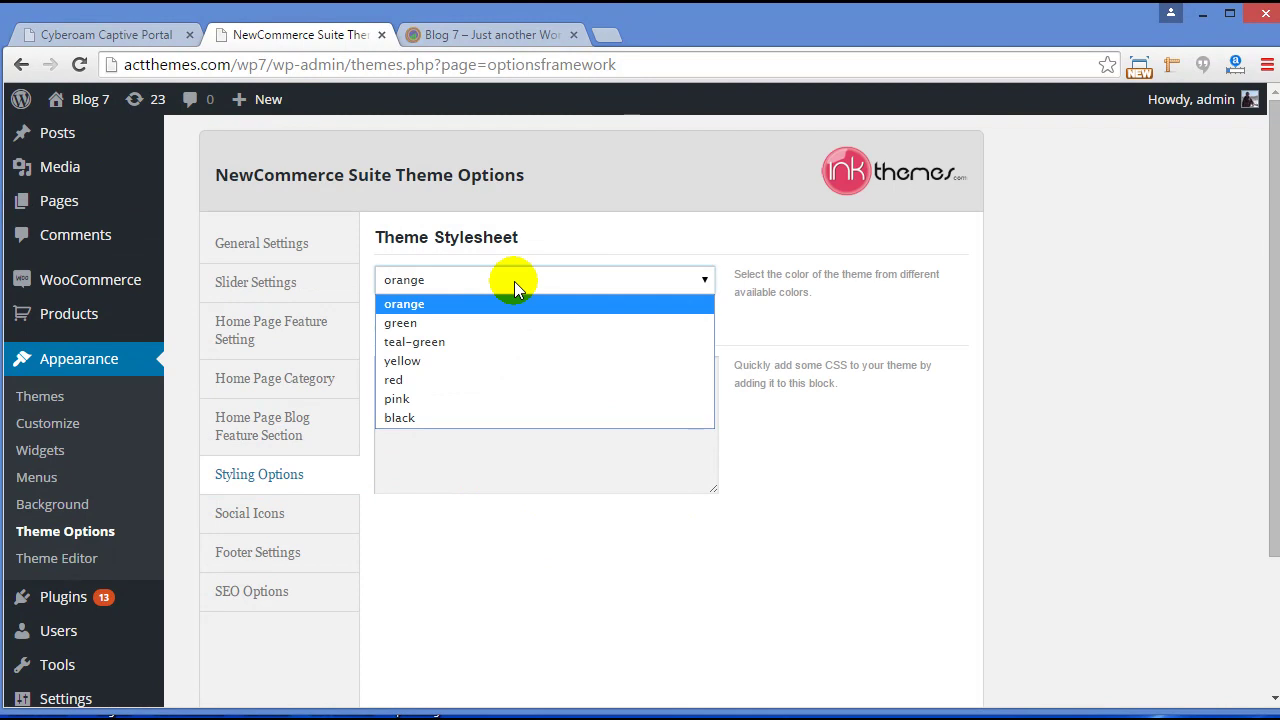
left_click(447, 386)
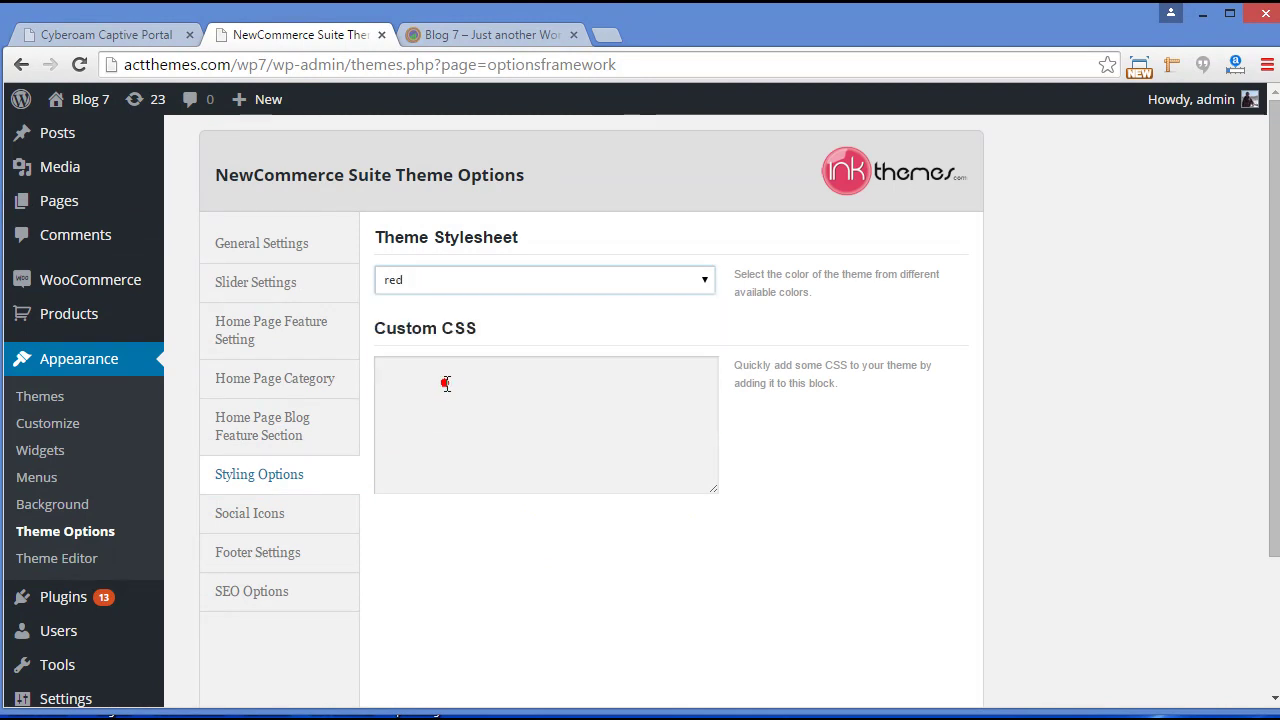
- Set the Facebook, Twitter, RSS Feed, Google+ and Pinterest URLs in the Social Icons options to "#"
left_click(255, 515)
left_click(456, 285)
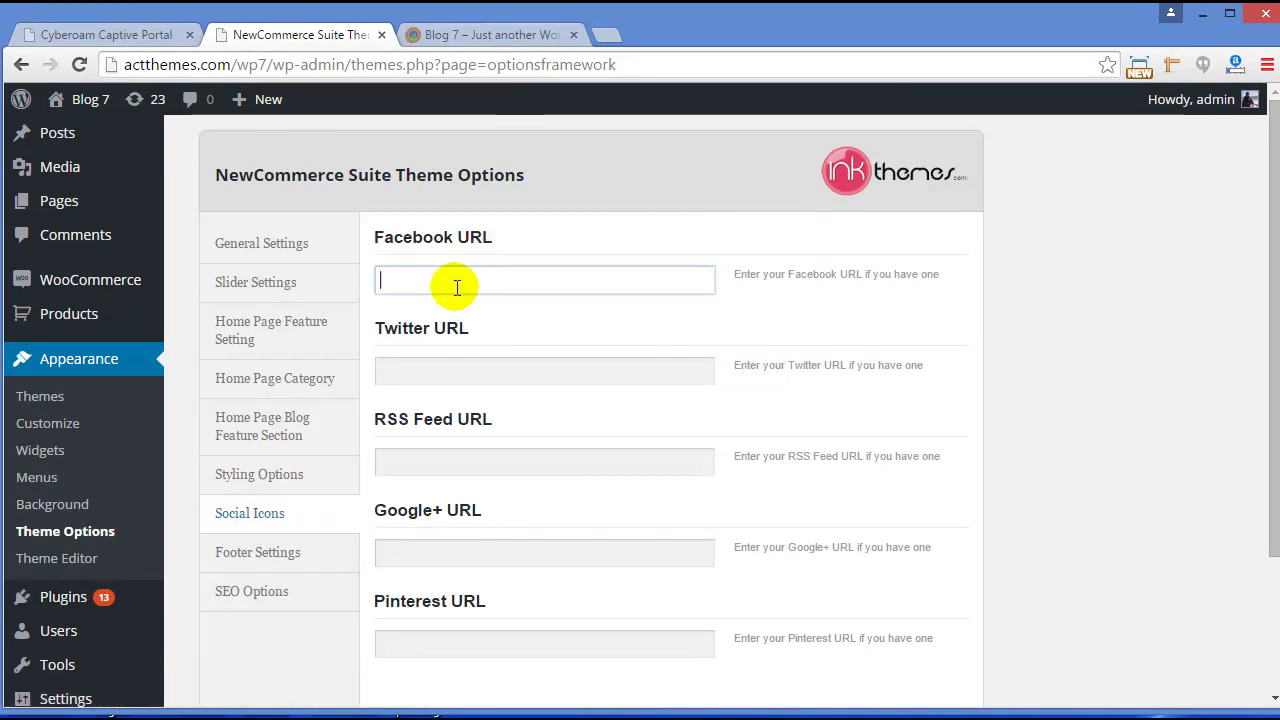
left_click(446, 372)
type("#\t#")
left_click(411, 553)
type("#")
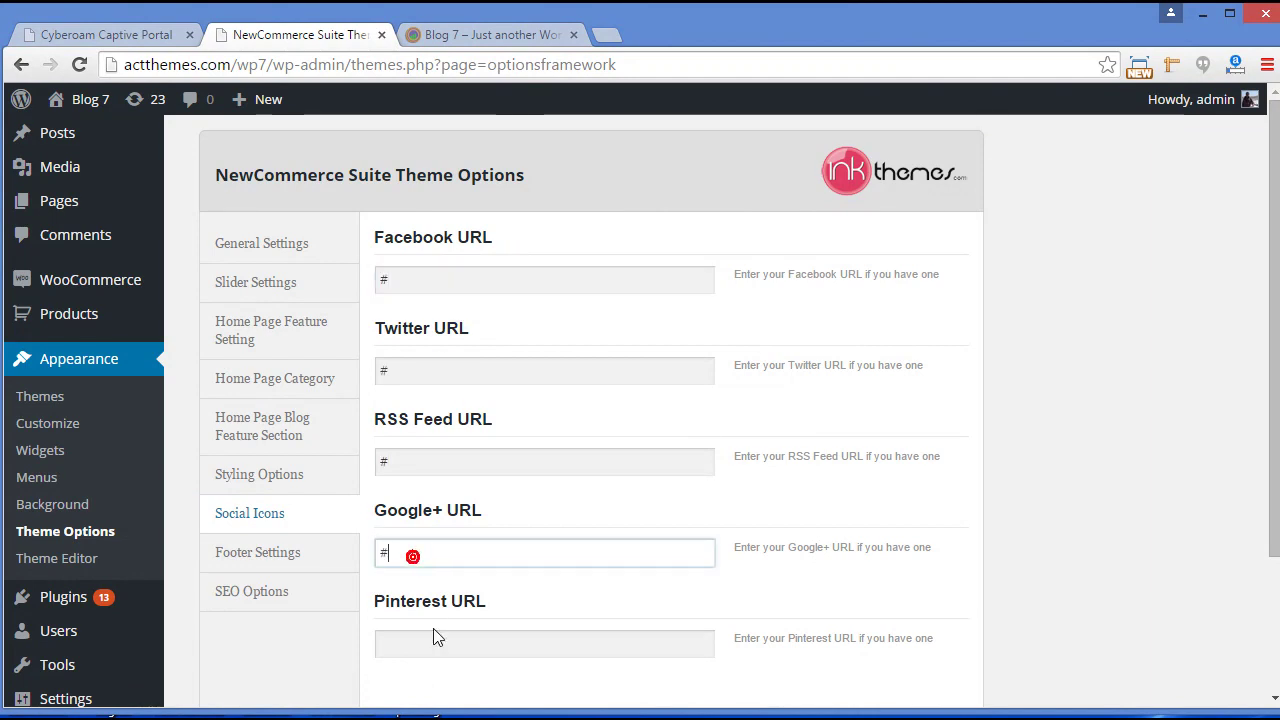
left_click(429, 643)
type("#")
- Save the theme options and reload the site's home page to check the theme color and footer social icons
scroll(581, 524, "down", 2)
left_click(903, 606)
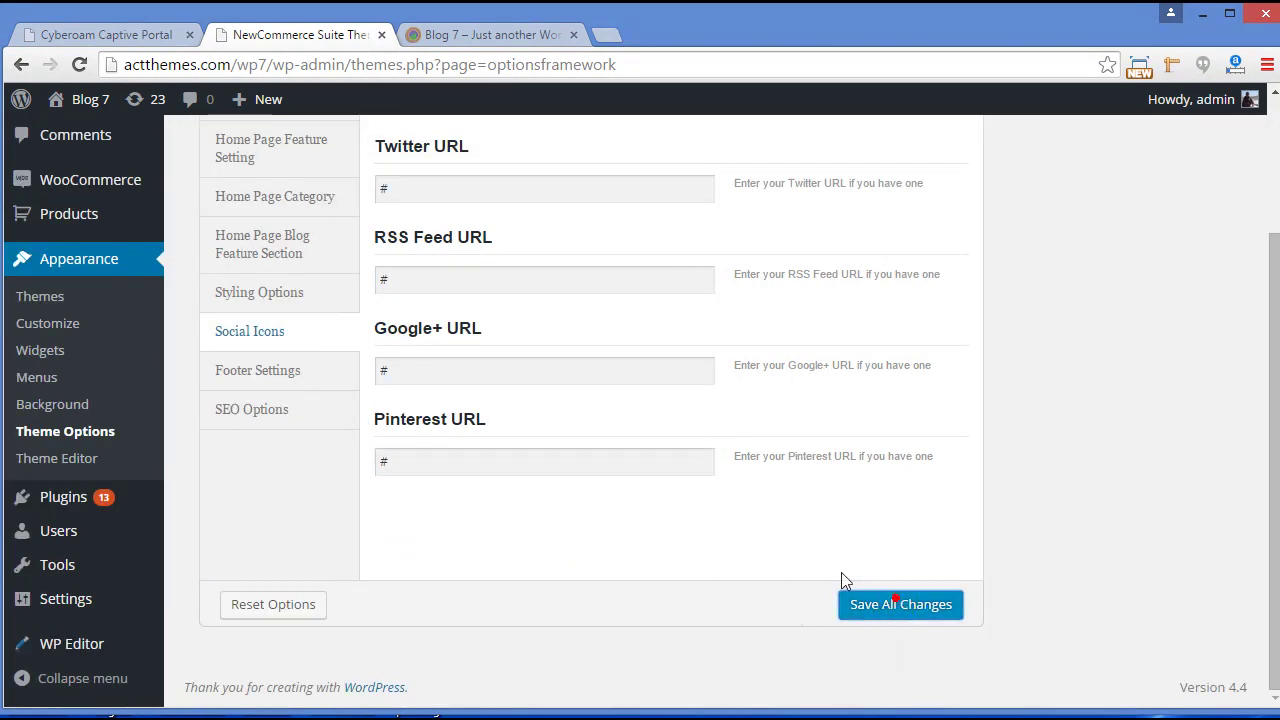
left_click(481, 38)
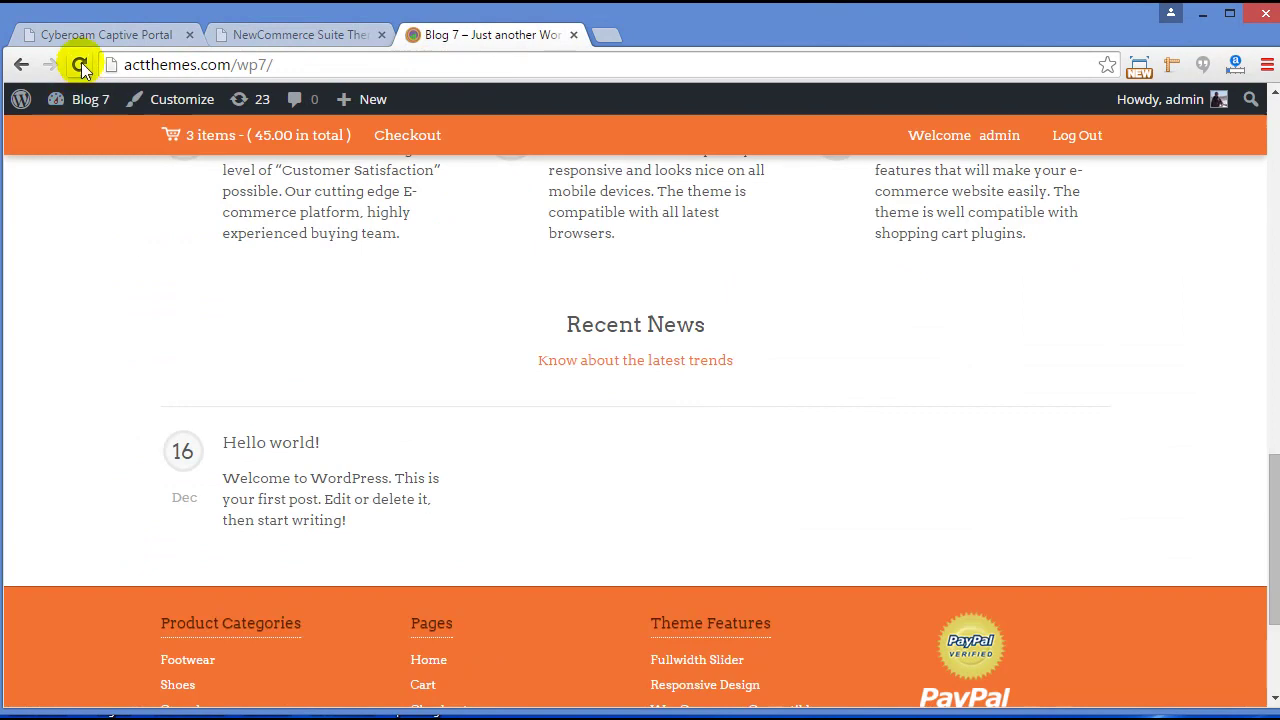
scroll(453, 515, "down", 3)
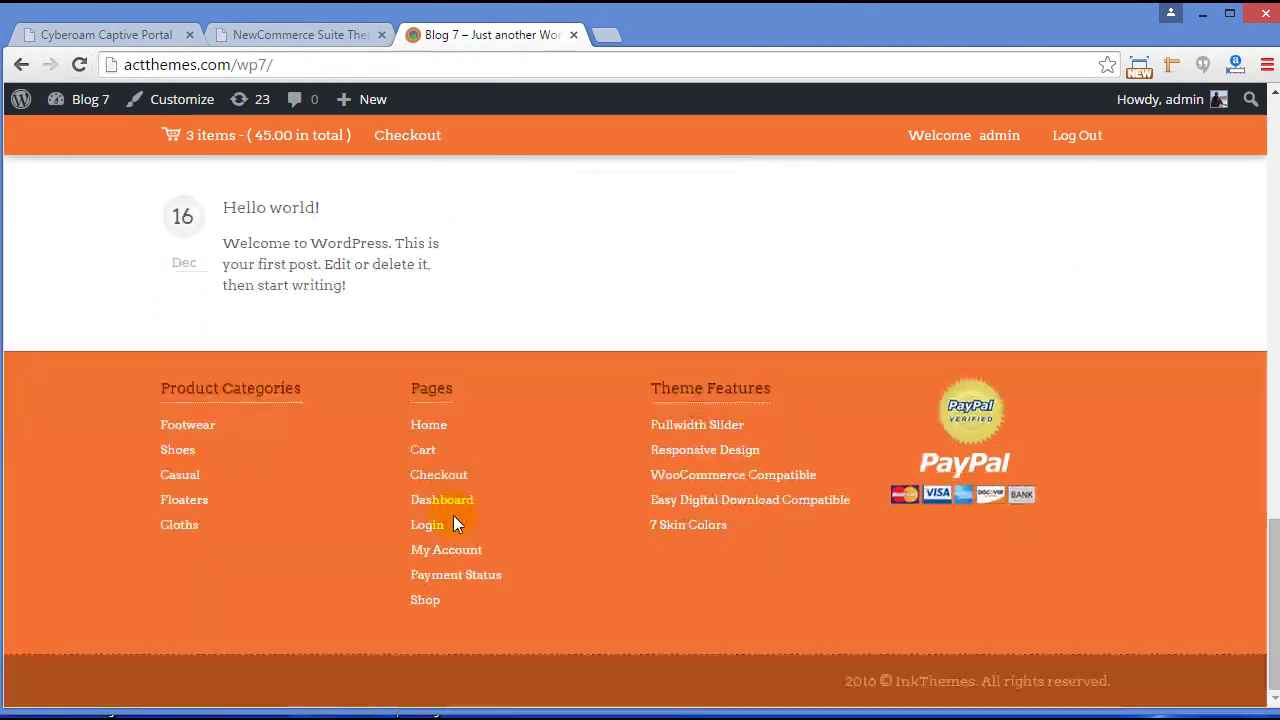
left_click(80, 65)
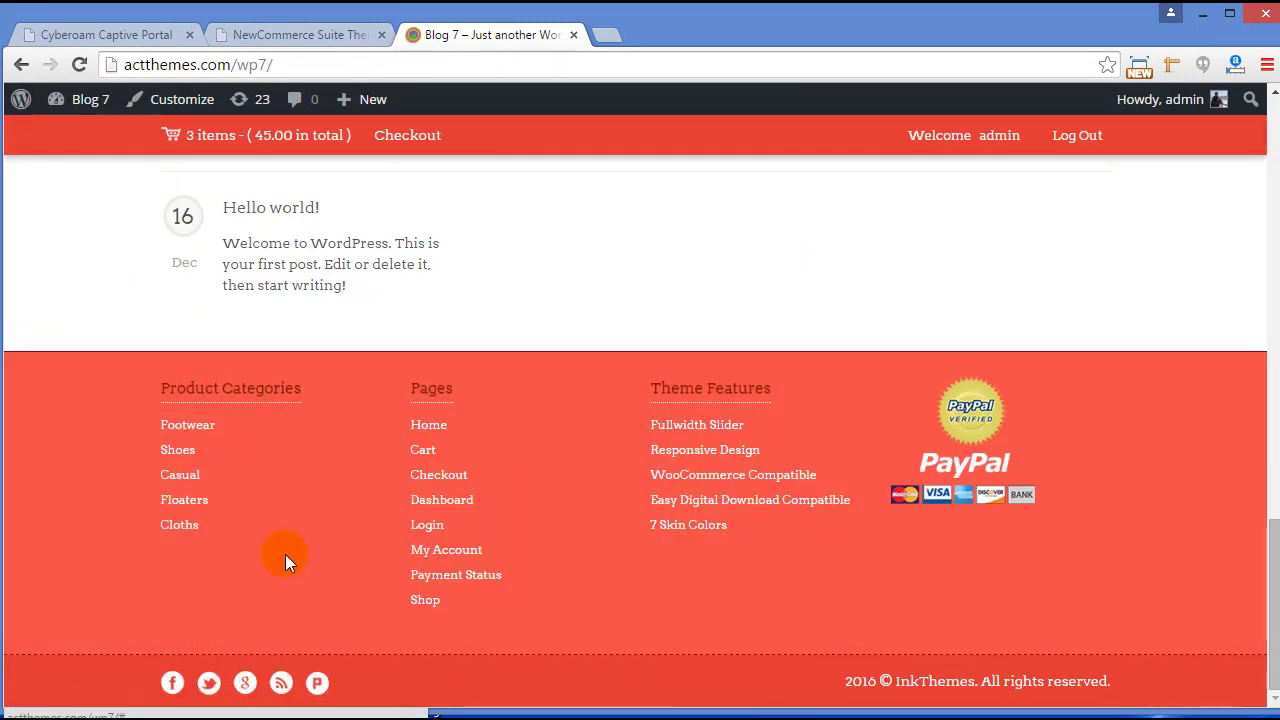
- Set the Footer Text in the Footer Settings to "© 2011-2015 InkThemes.com" and save the changes
left_click(274, 34)
left_click(295, 372)
scroll(520, 300, "up", 2)
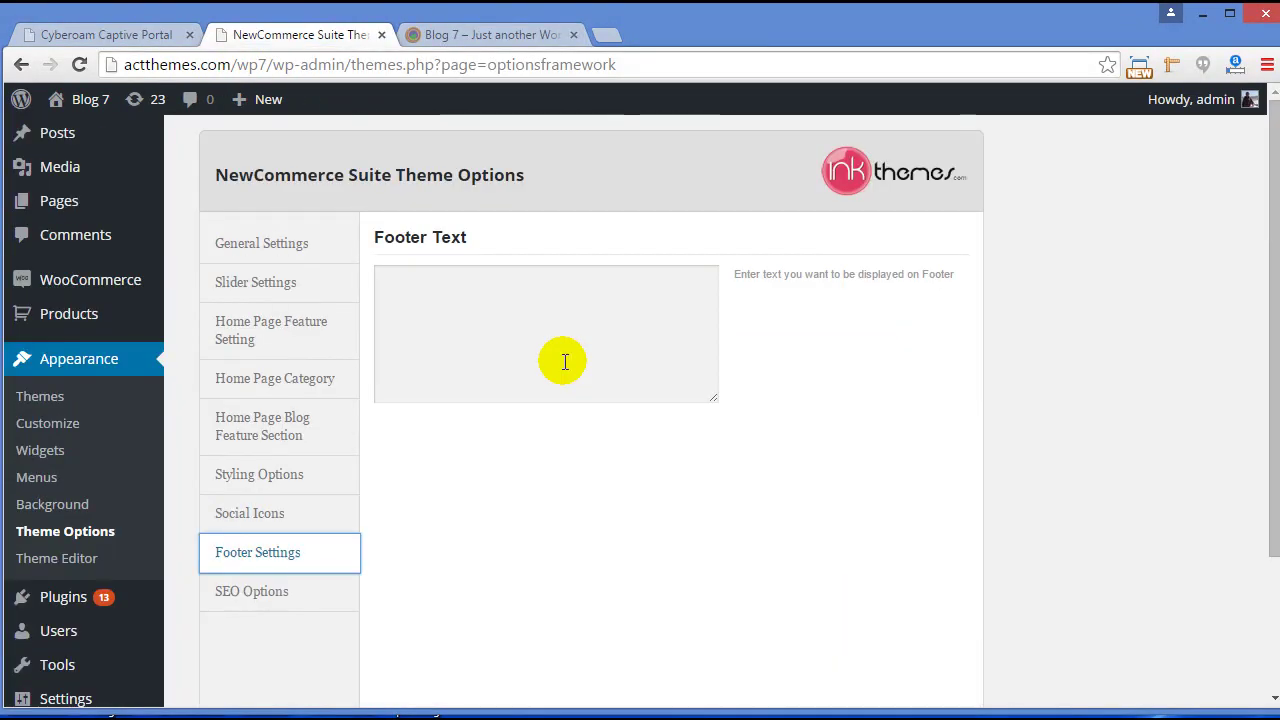
left_click(467, 320)
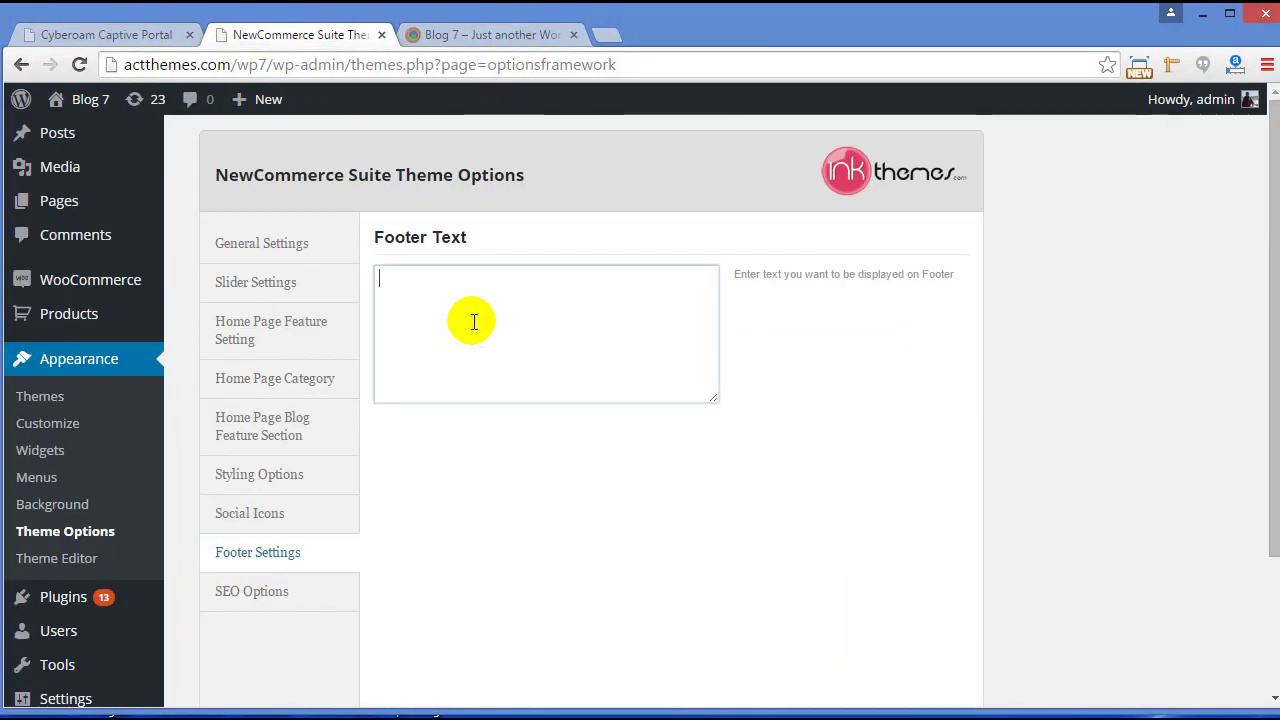
left_click(493, 34)
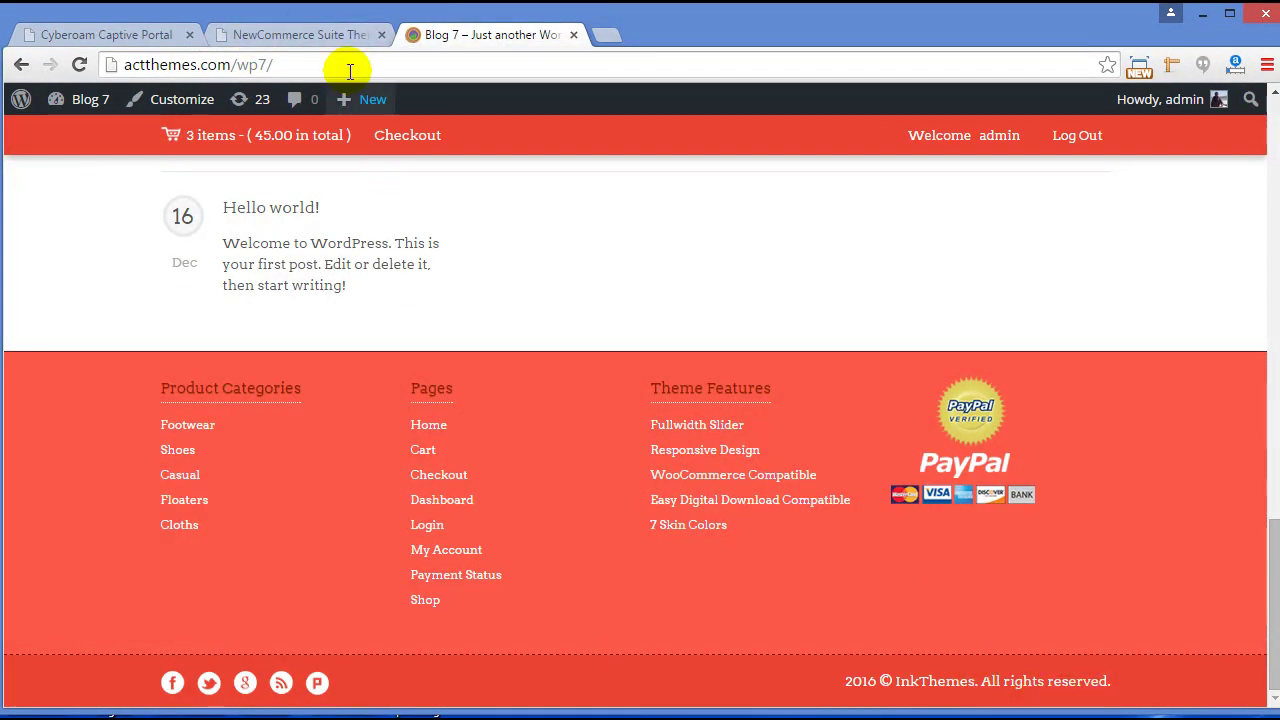
left_click(300, 35)
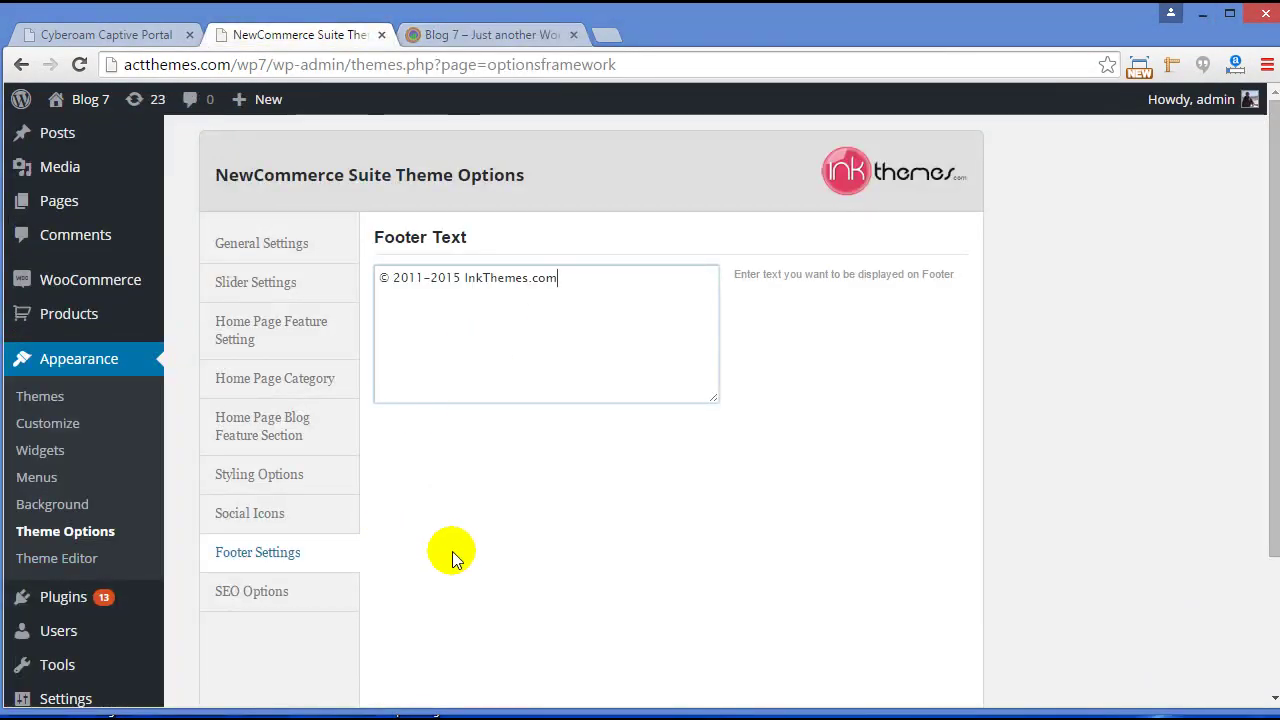
scroll(540, 505, "down", 2)
left_click(926, 604)
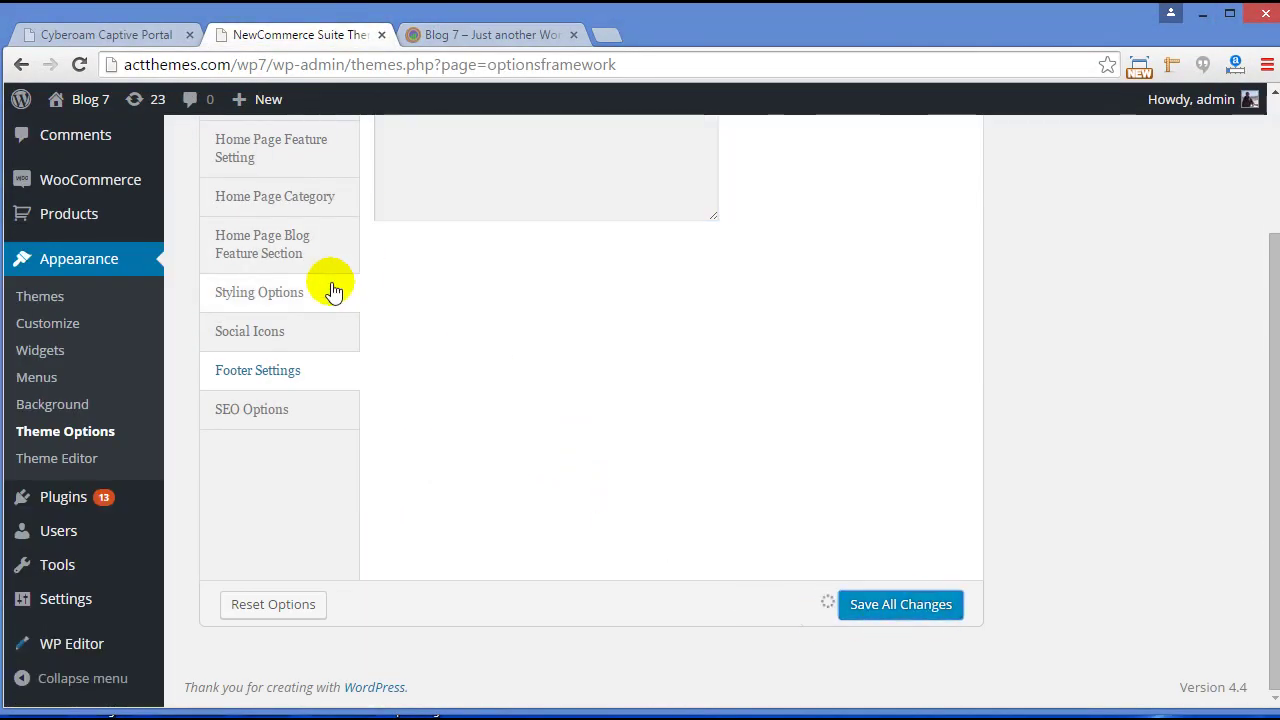
- Reload the site's home page to check the new footer text, and return to the theme options
left_click(428, 35)
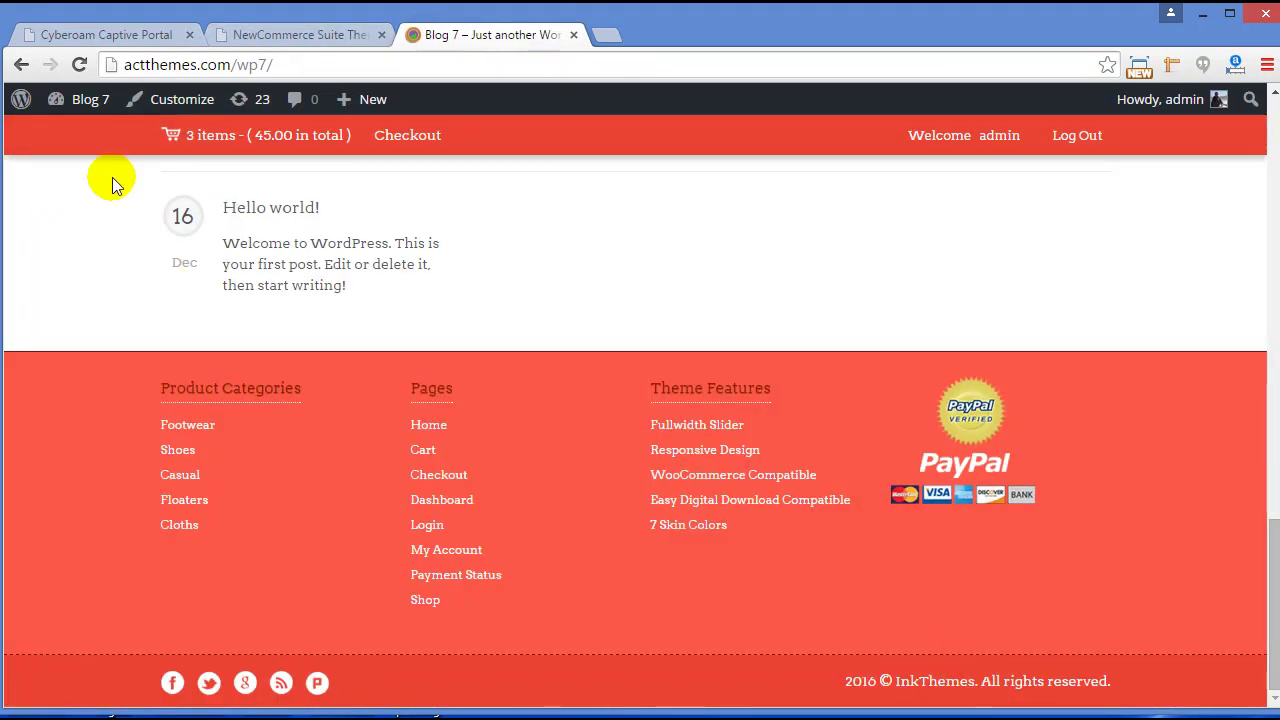
left_click(79, 64)
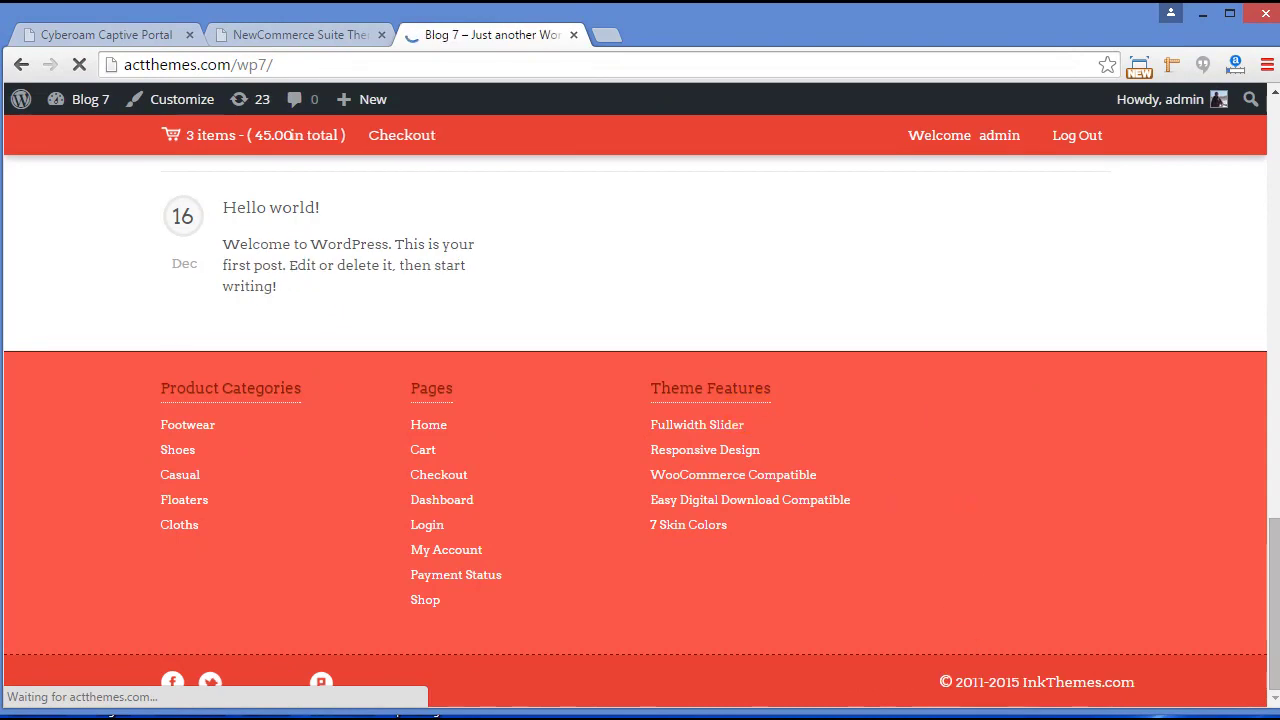
left_click(280, 34)
- Review the Meta Keywords, Meta Description and Meta Author Name fields in the SEO Options
scroll(274, 606, "up", 2)
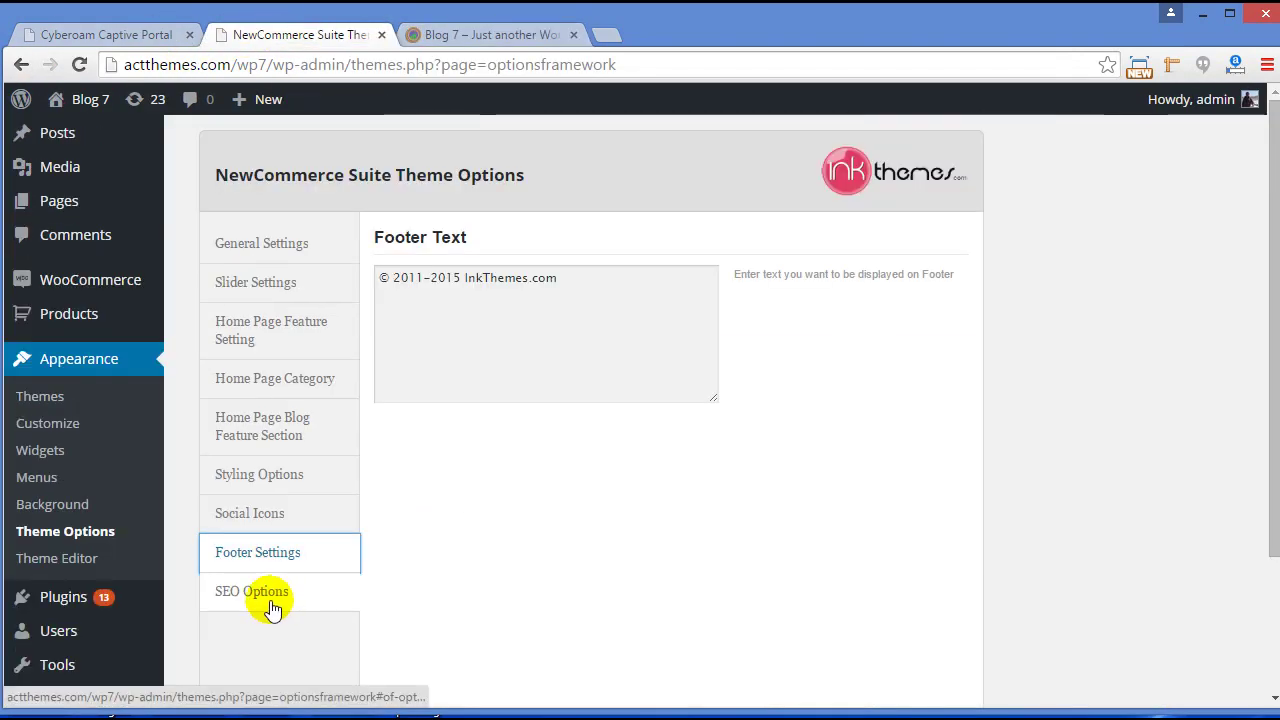
left_click(274, 608)
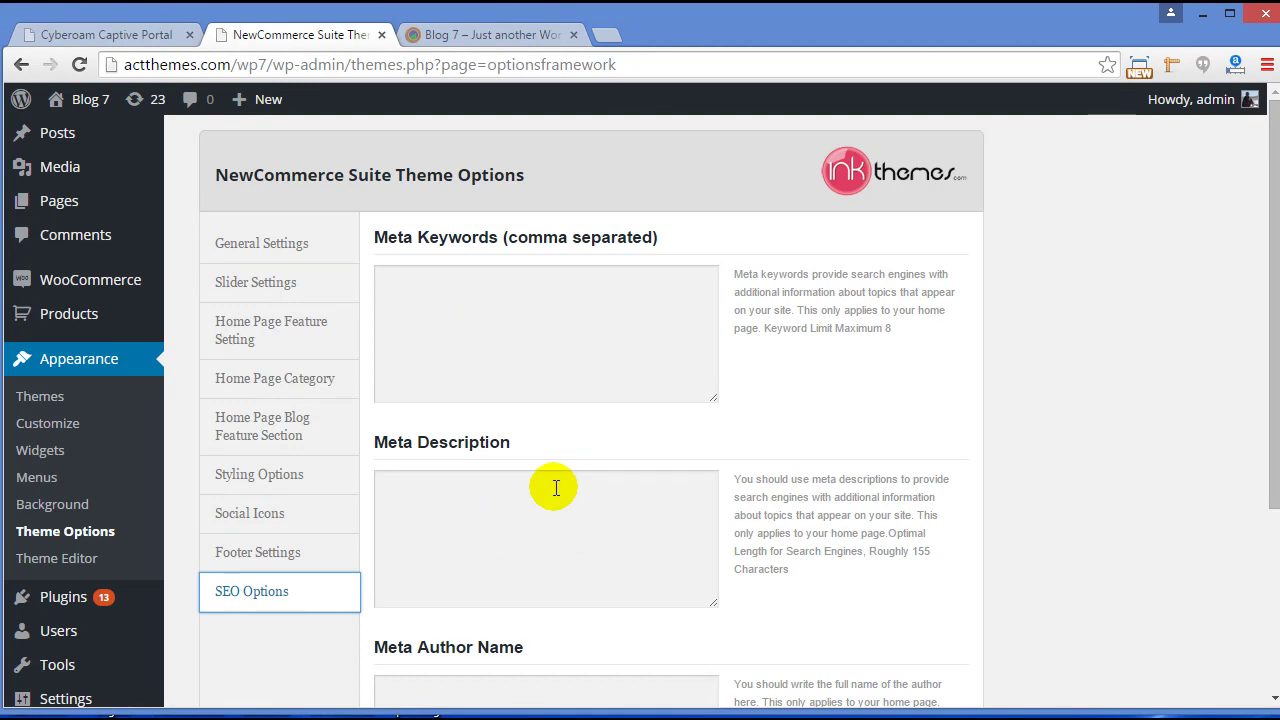
scroll(556, 487, "down", 2)
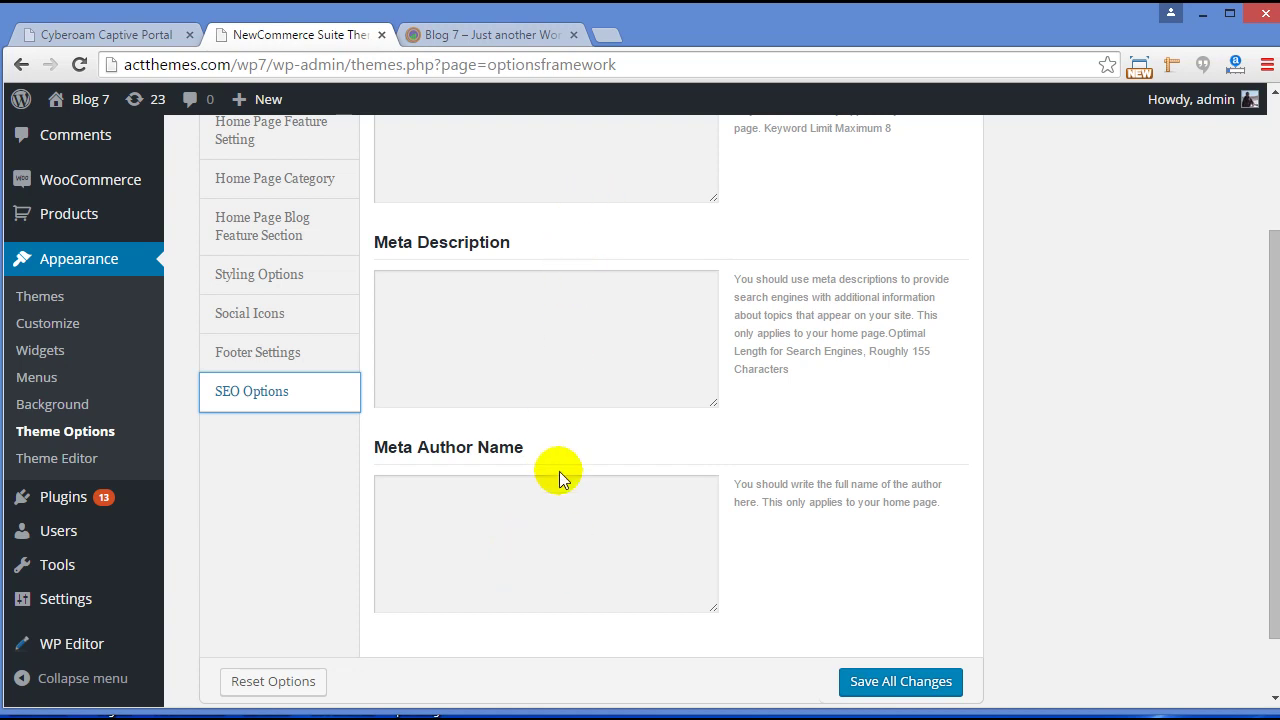
scroll(584, 471, "up", 2)
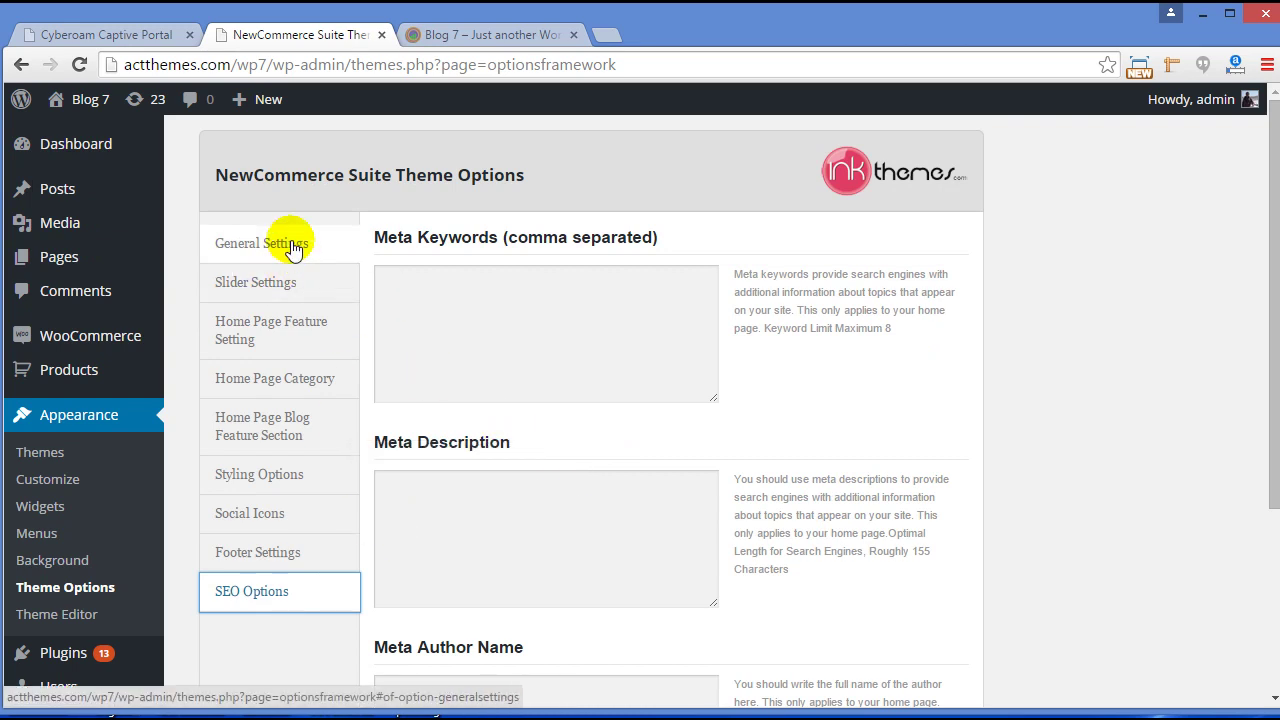
- Look through the Slider Settings down to the fifth slider's button fields and save all theme options
left_click(256, 282)
scroll(860, 462, "down", 20)
scroll(860, 462, "down", 5)
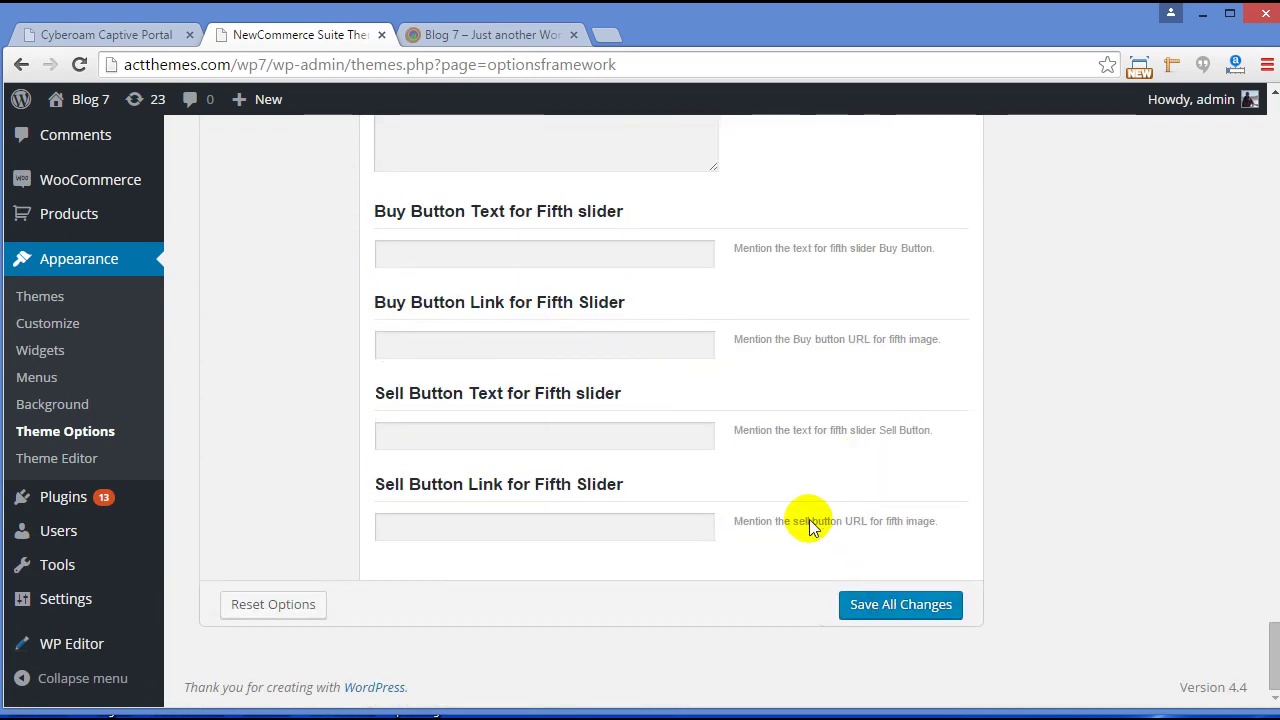
left_click(892, 612)
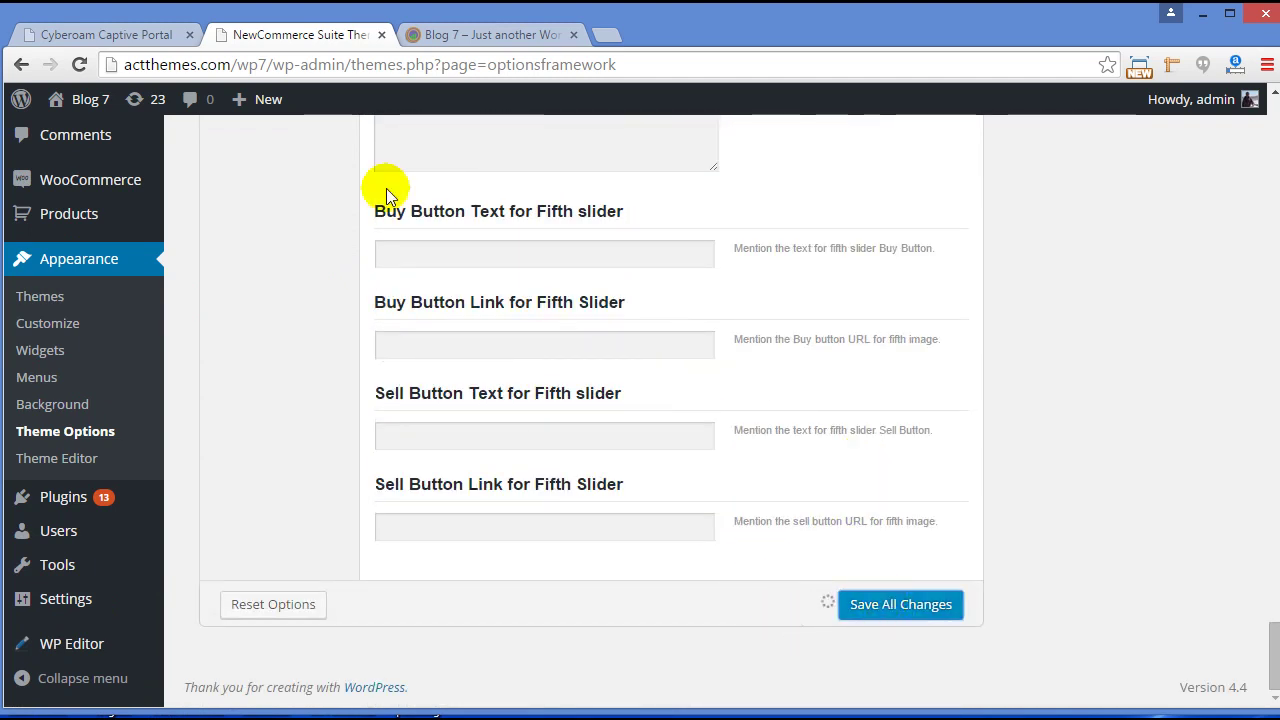
- Reload the site's home page and review the finished layout from the header slider down to the footer
left_click(416, 20)
left_click(76, 63)
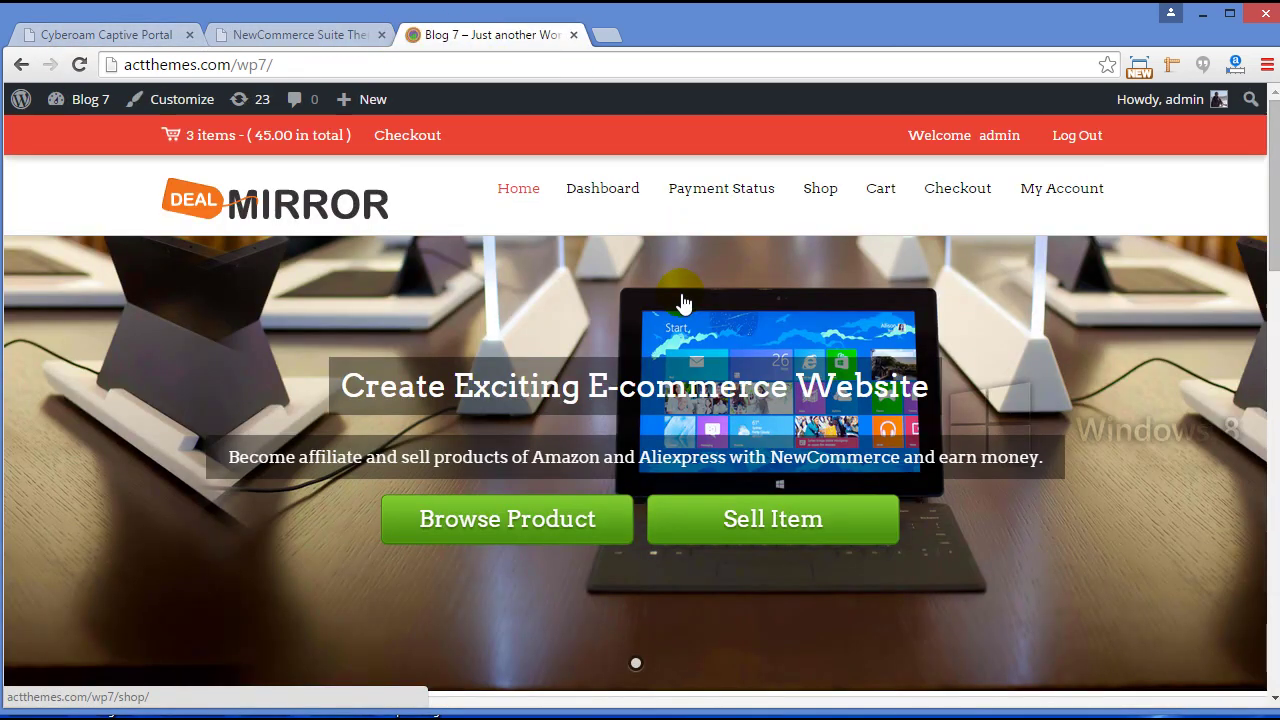
scroll(681, 298, "down", 15)
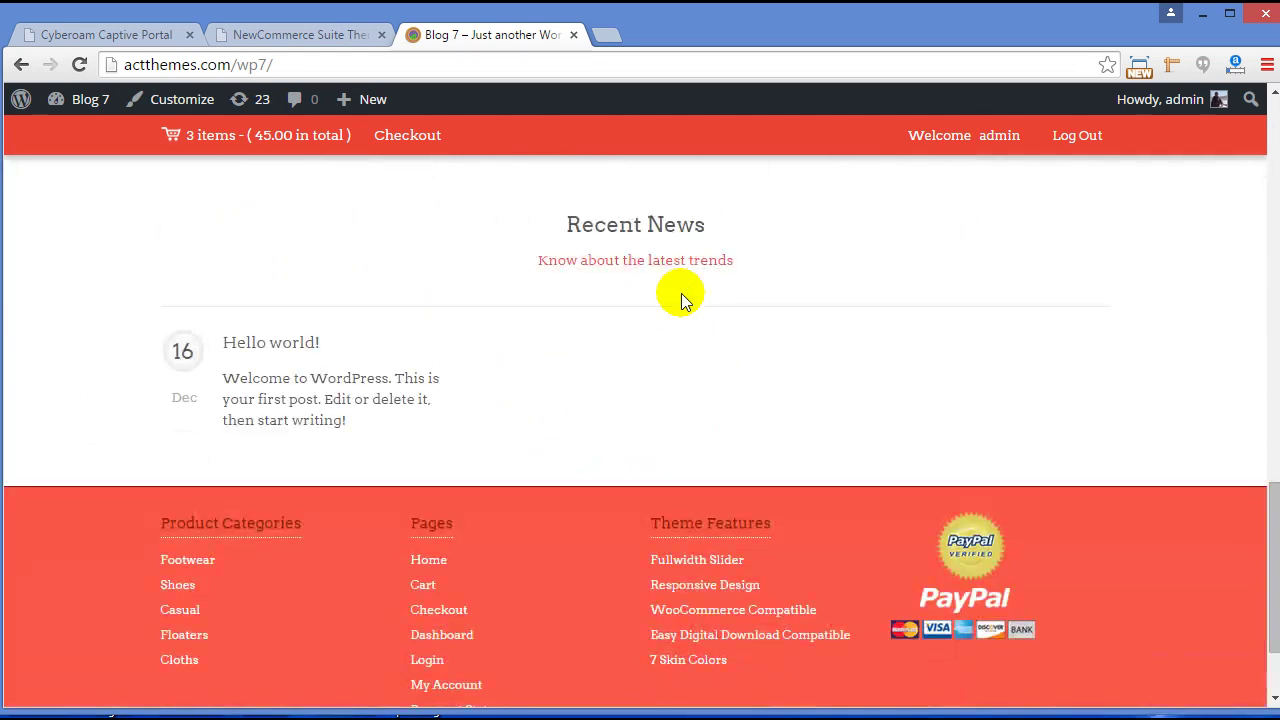
scroll(681, 293, "up", 15)
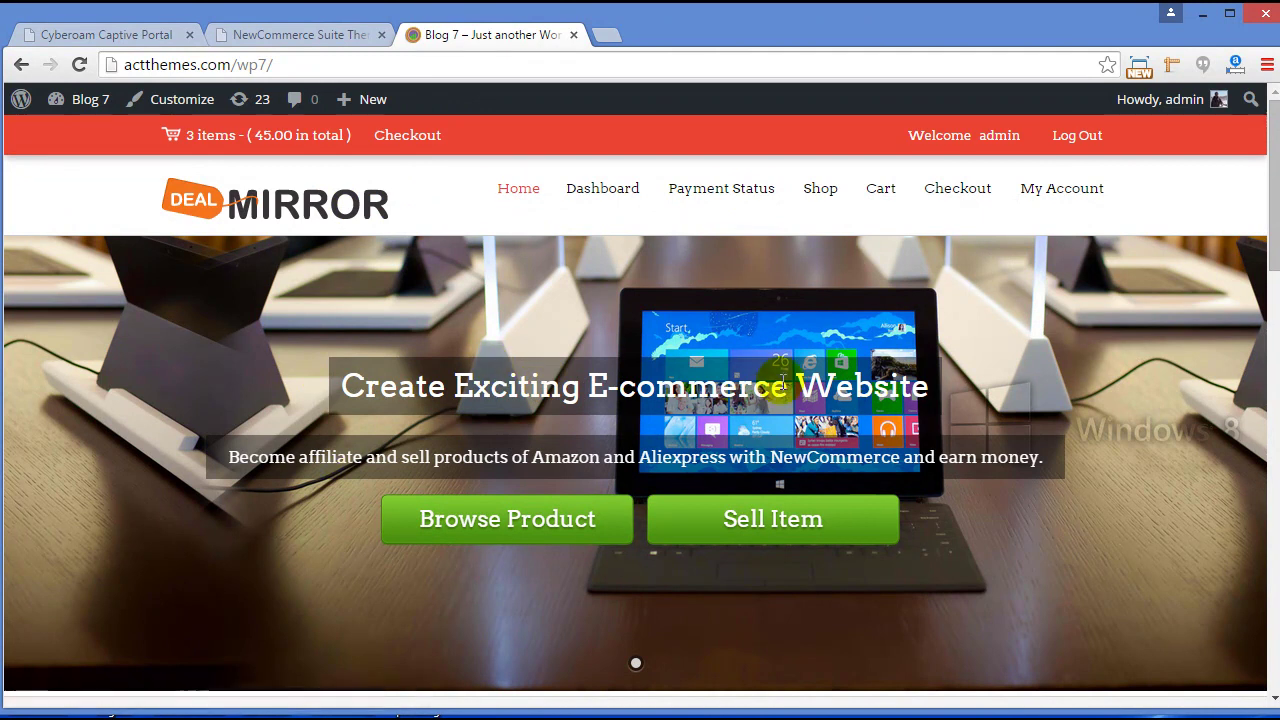
scroll(790, 415, "down", 3)
scroll(685, 385, "down", 3)
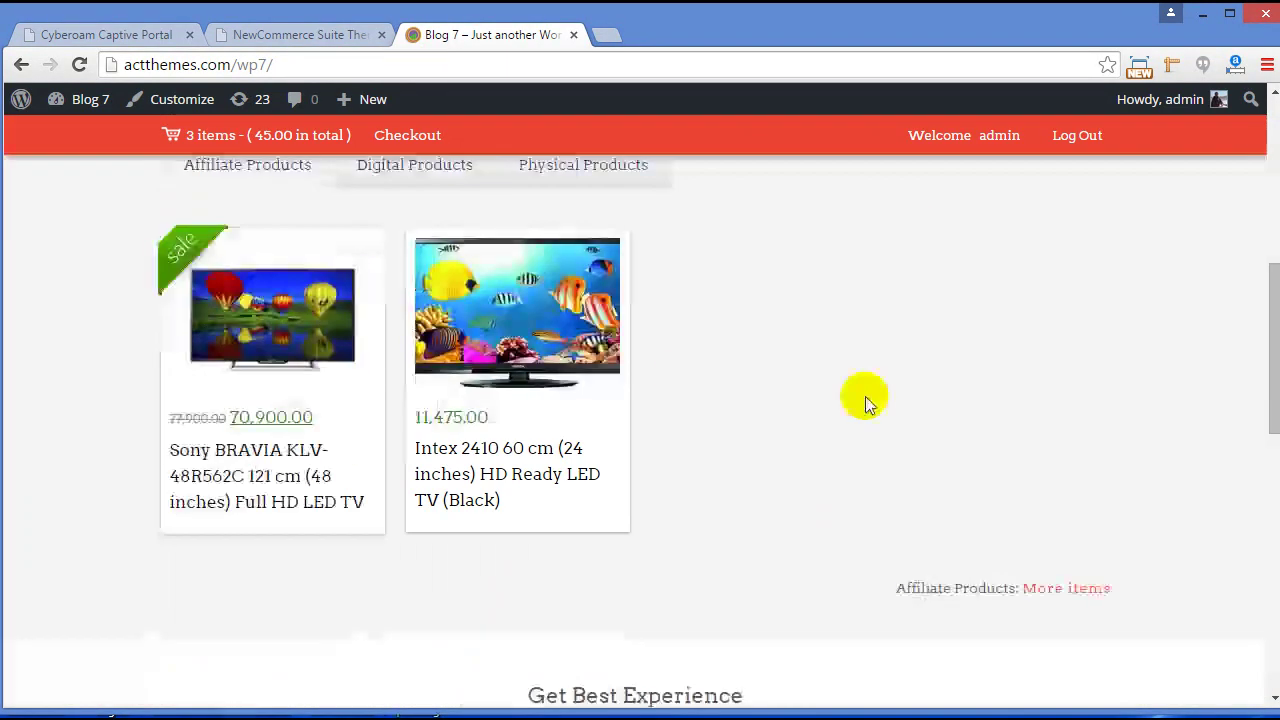
scroll(849, 246, "down", 5)
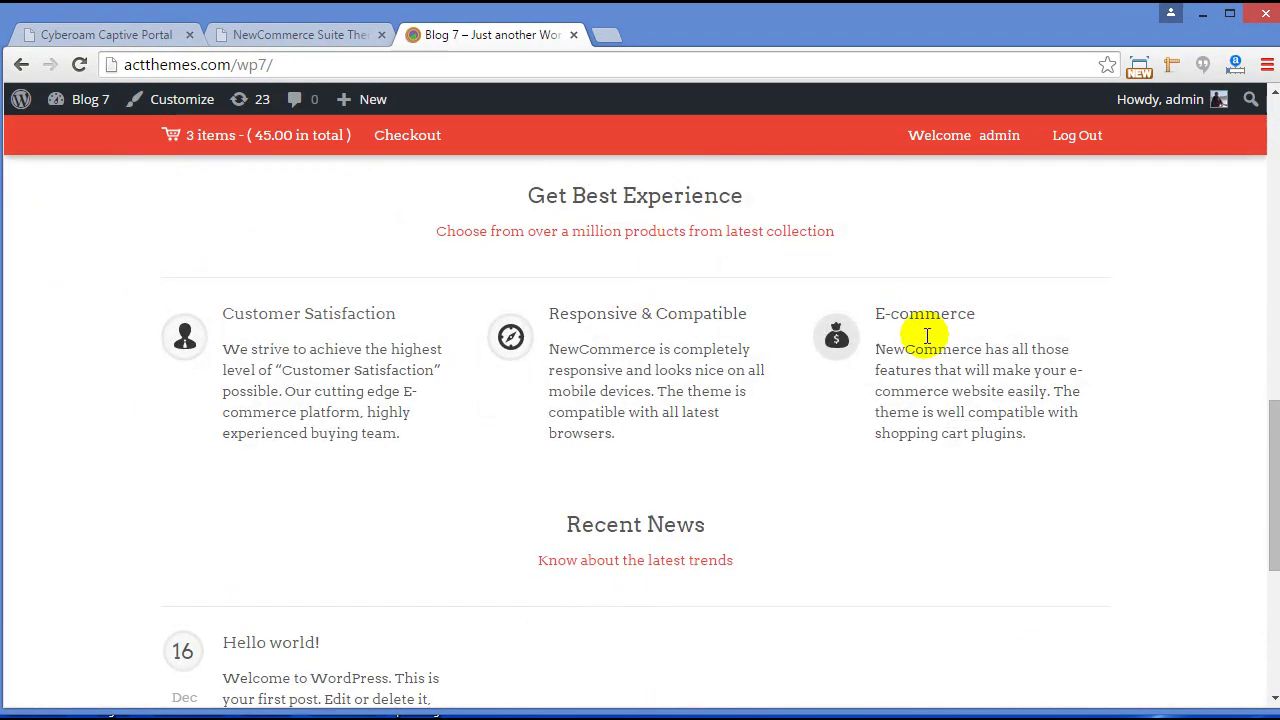
scroll(645, 428, "down", 4)
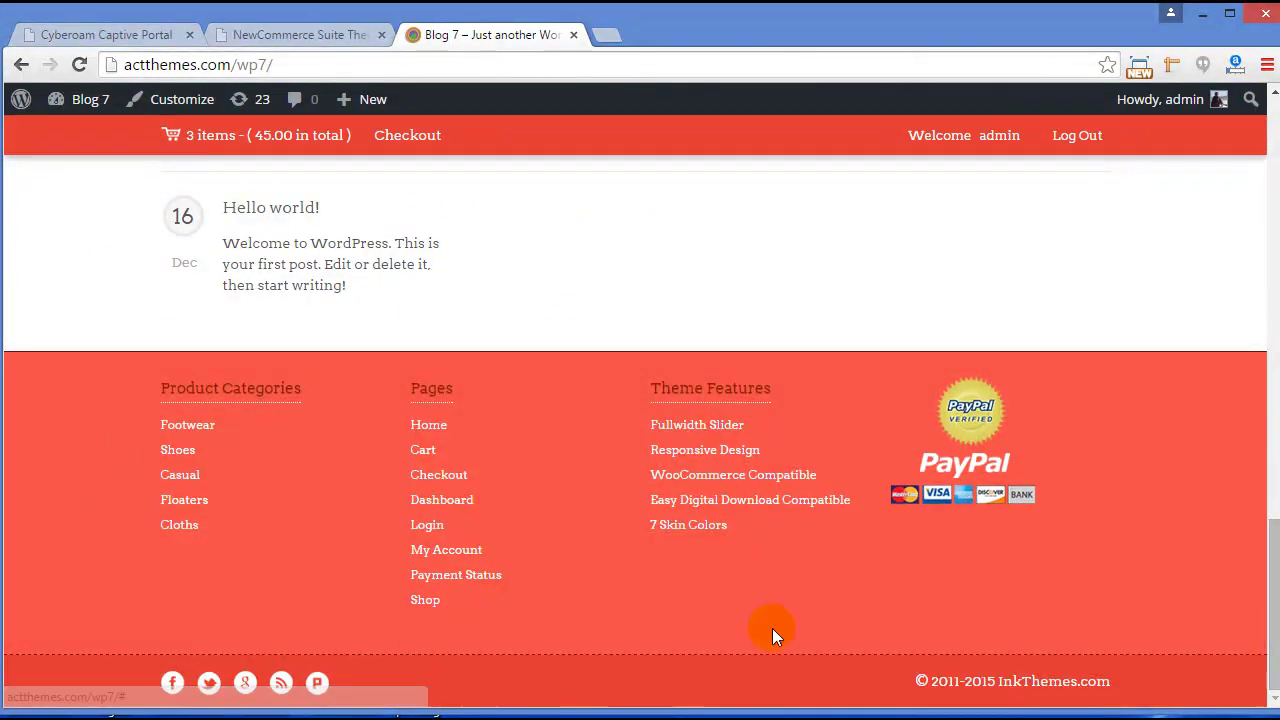